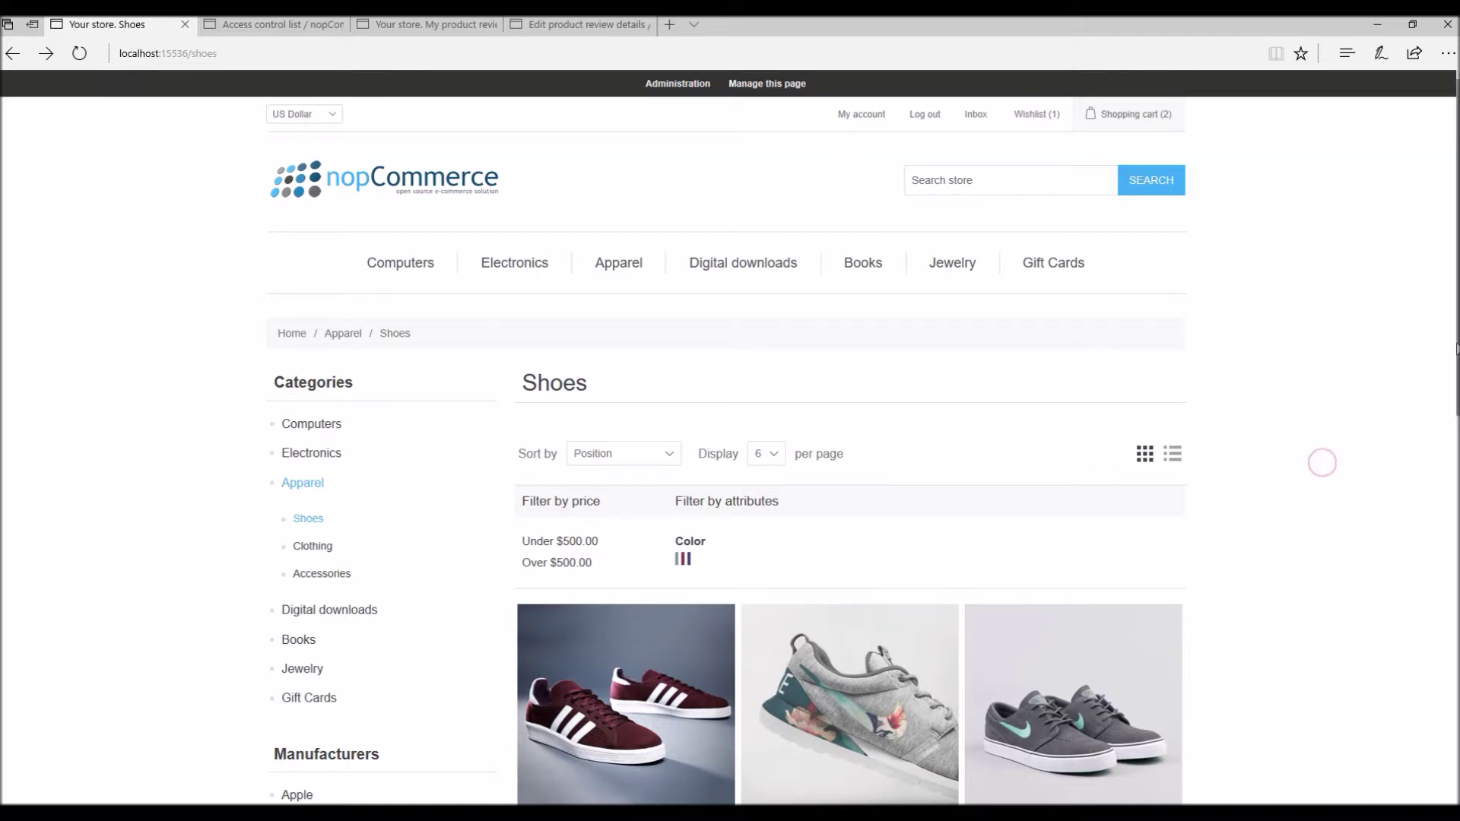
Step: Scroll the Shoes category listing showing three shoes priced $27.56, $40.00 and $30.00
scroll(1422, 426, down, 4)
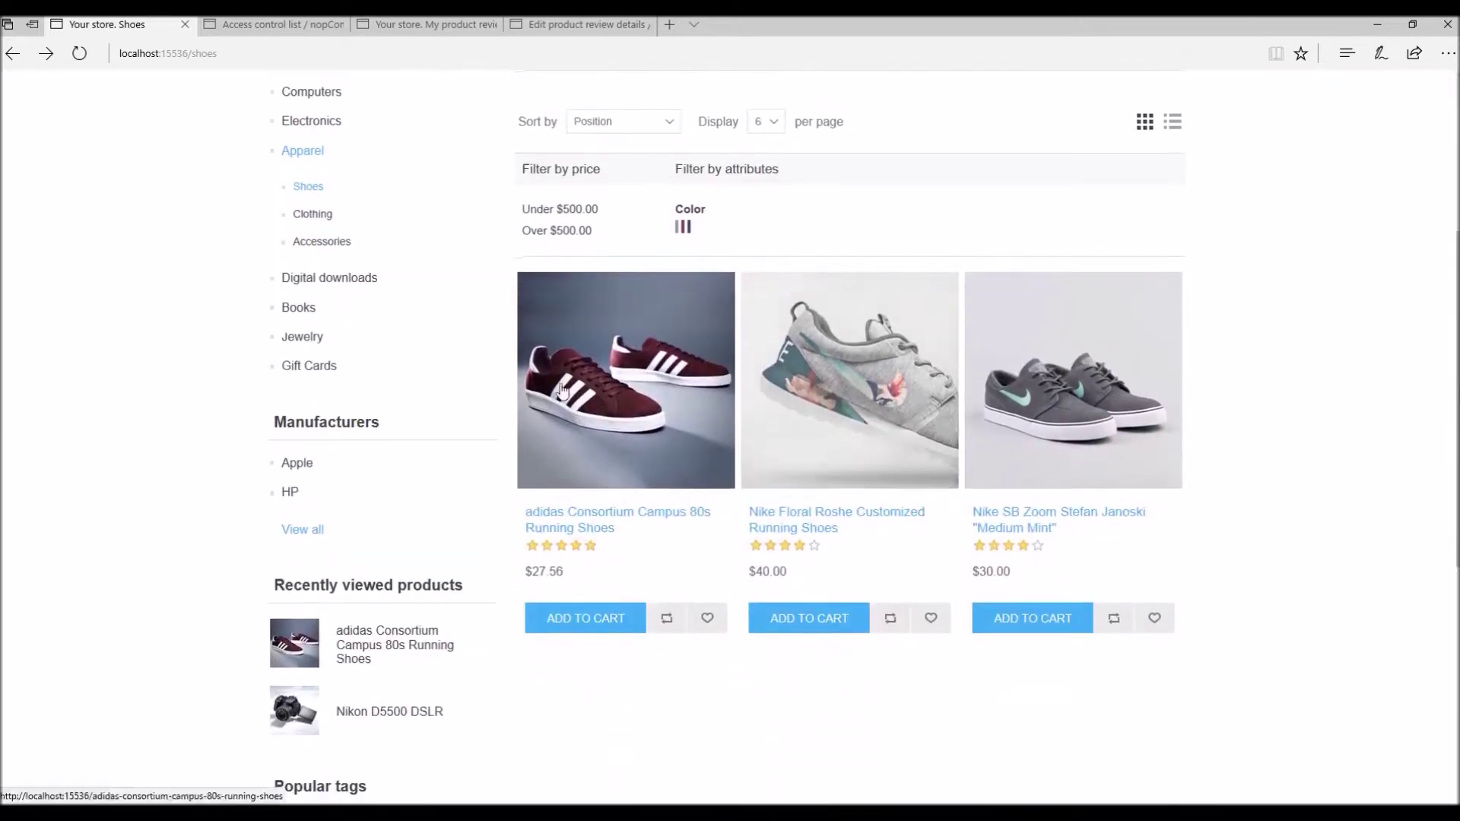
Step: Open the adidas Consortium Campus 80s Running Shoes product and its '1 review(s)' page
click(613, 387)
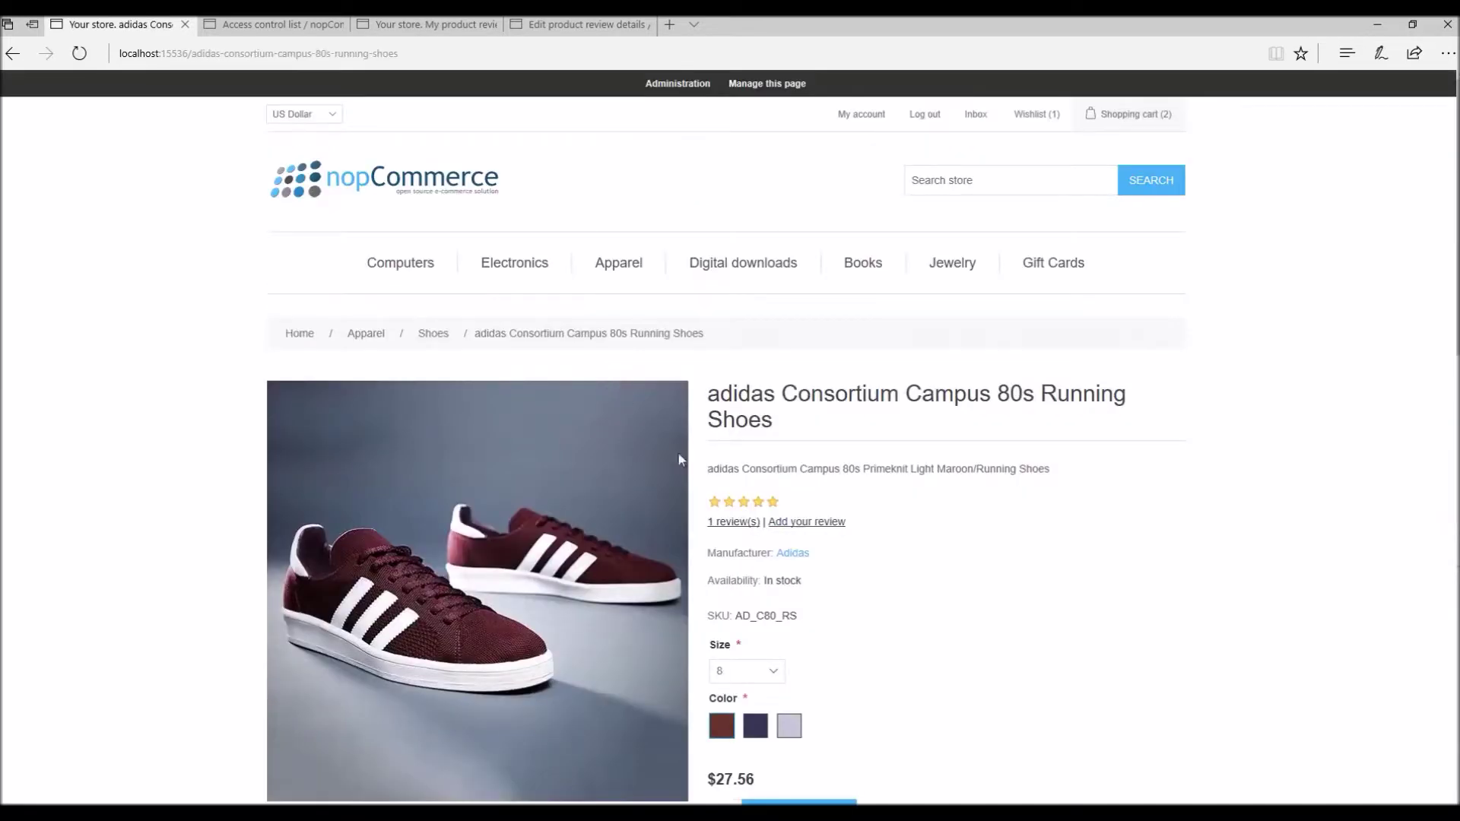
drag(873, 522, 720, 524)
click(882, 530)
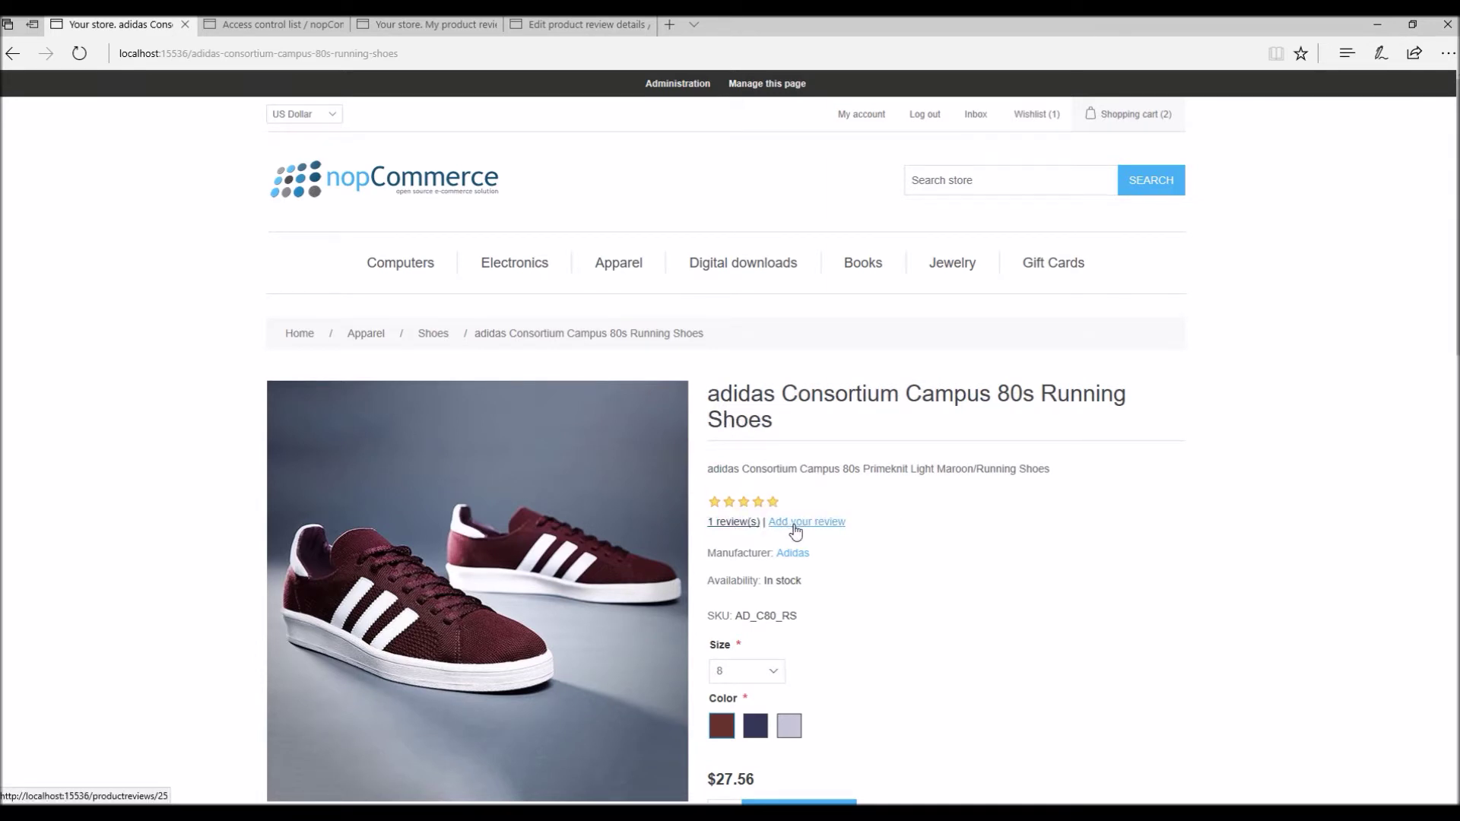
click(737, 527)
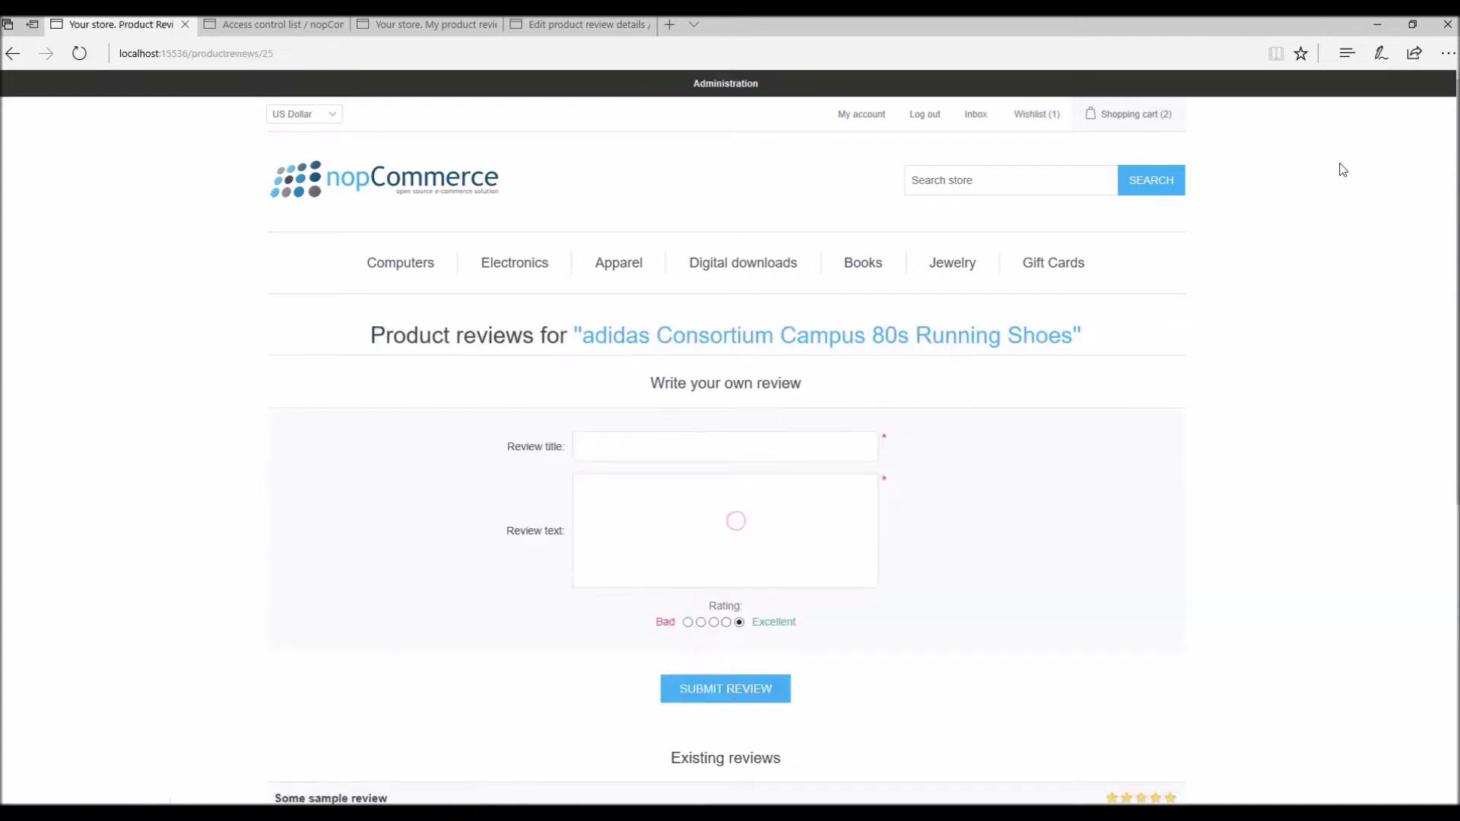
scroll(1434, 339, down, 4)
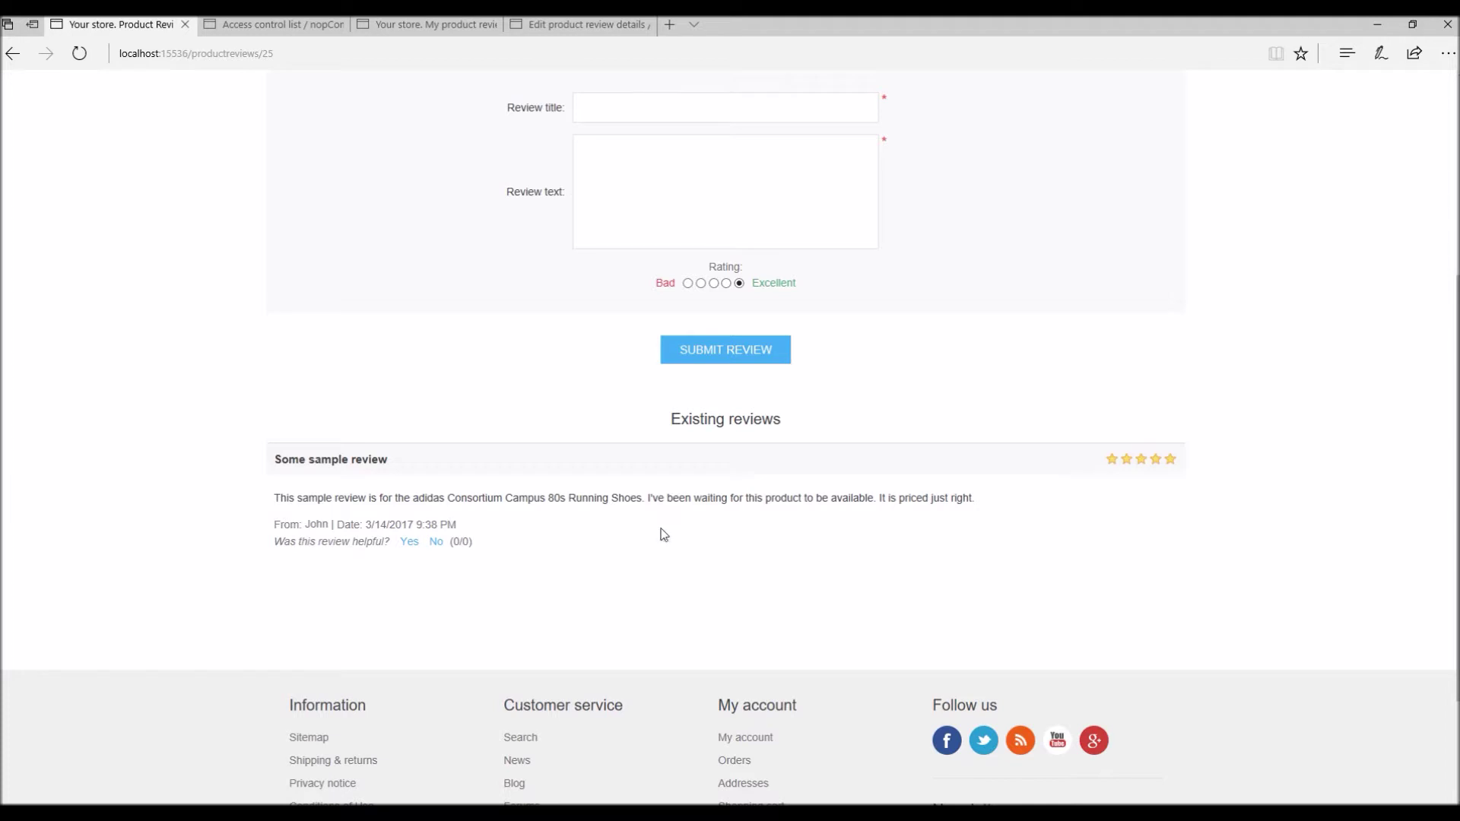
Step: Vote the sample review helpful, then not helpful, and focus the review text field
drag(392, 545, 440, 550)
click(472, 569)
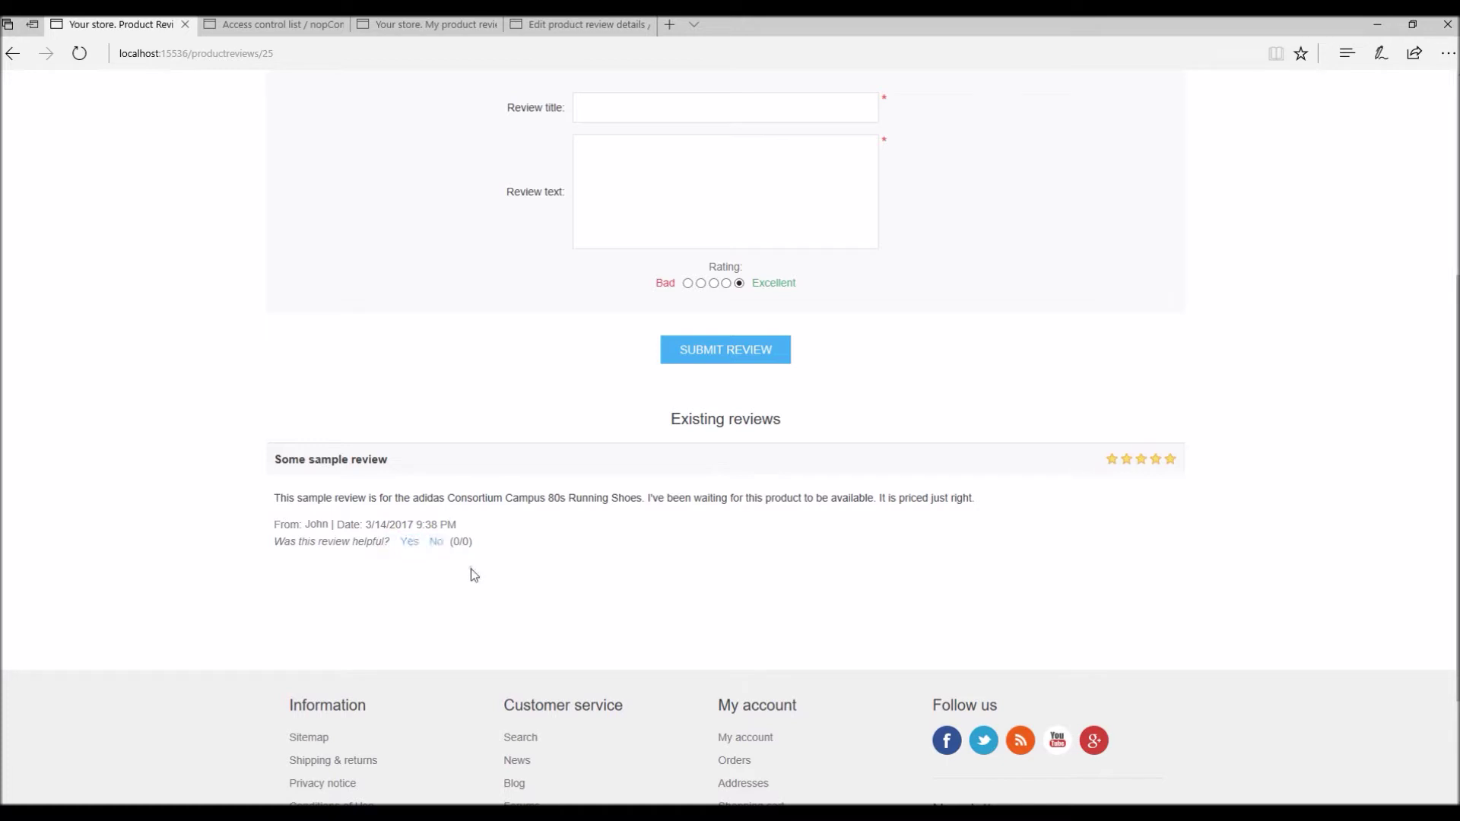
click(409, 543)
click(435, 542)
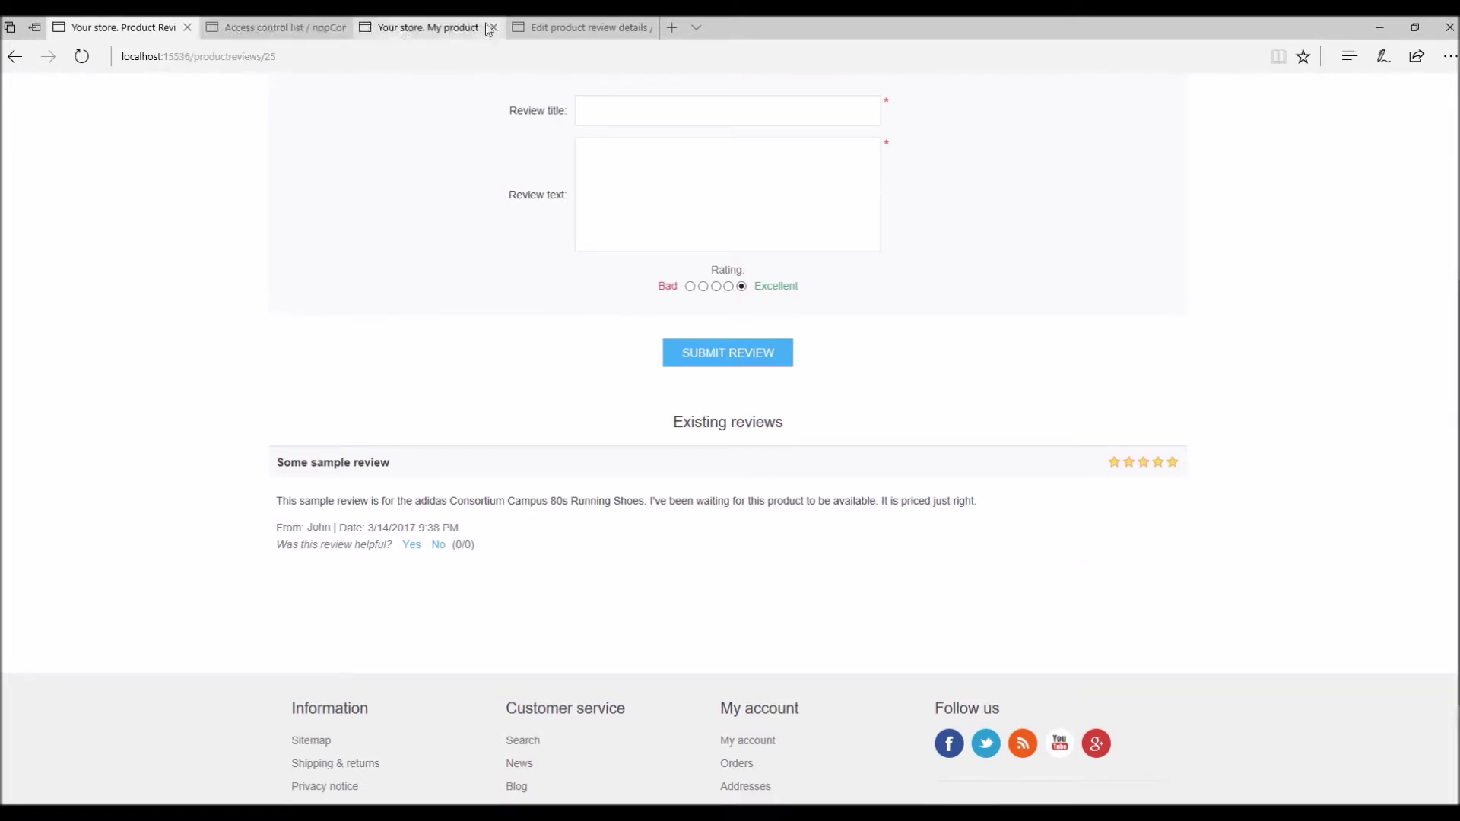
click(377, 192)
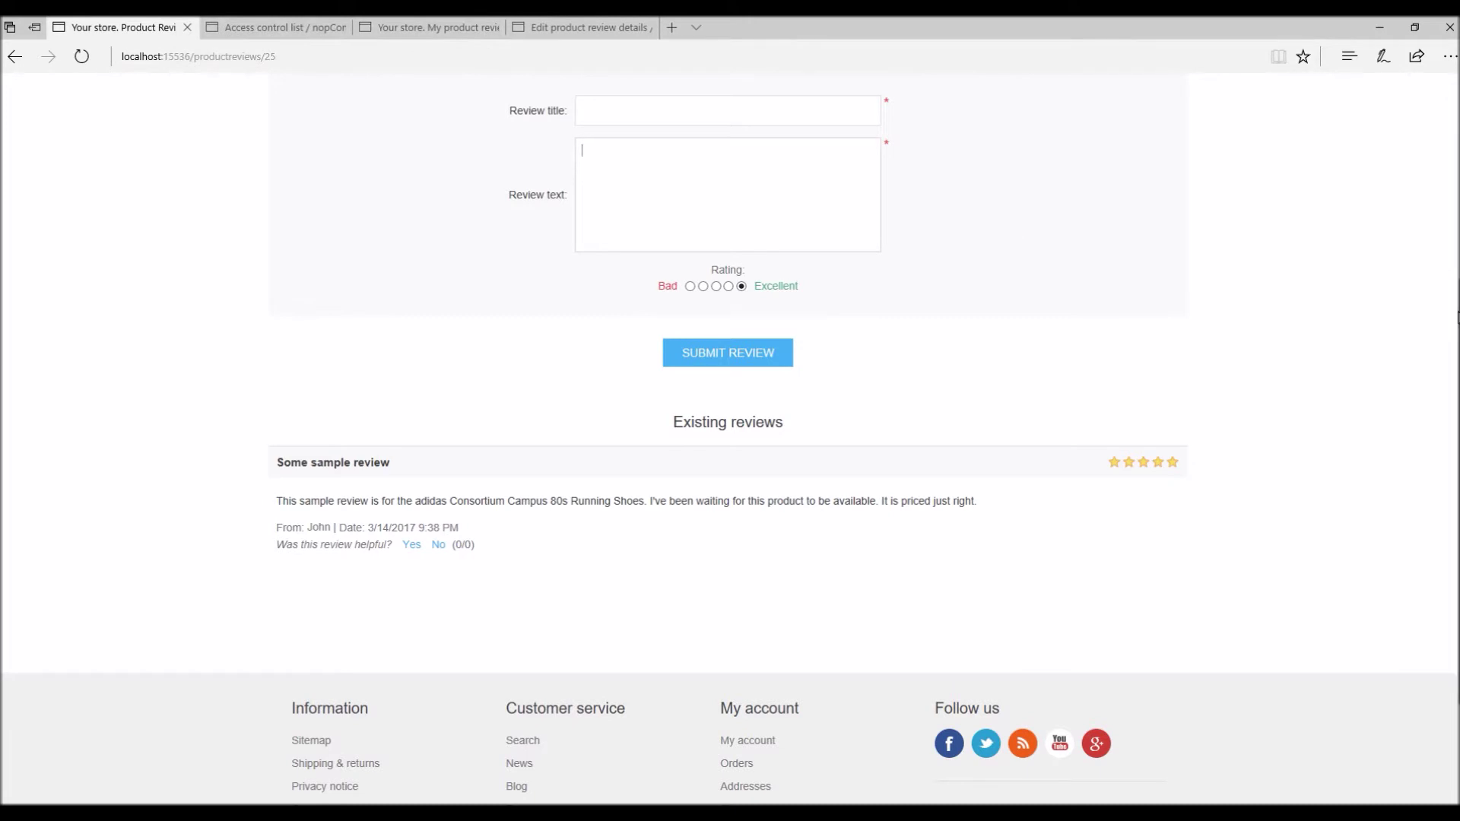
scroll(1449, 312, up, 5)
Step: Open Administration in a new tab and go to Catalog > Product reviews
right_click(726, 97)
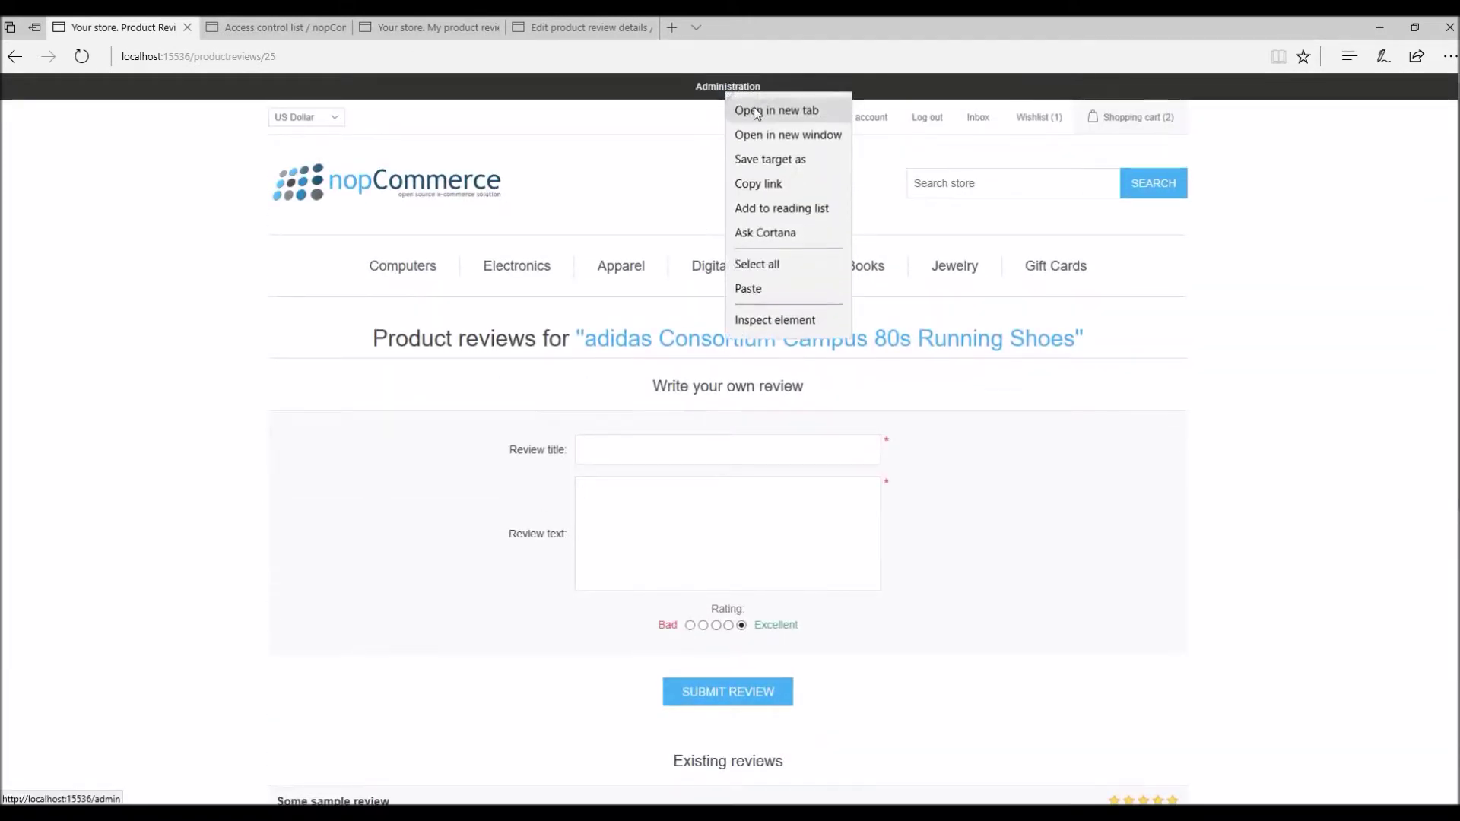
click(741, 103)
click(717, 25)
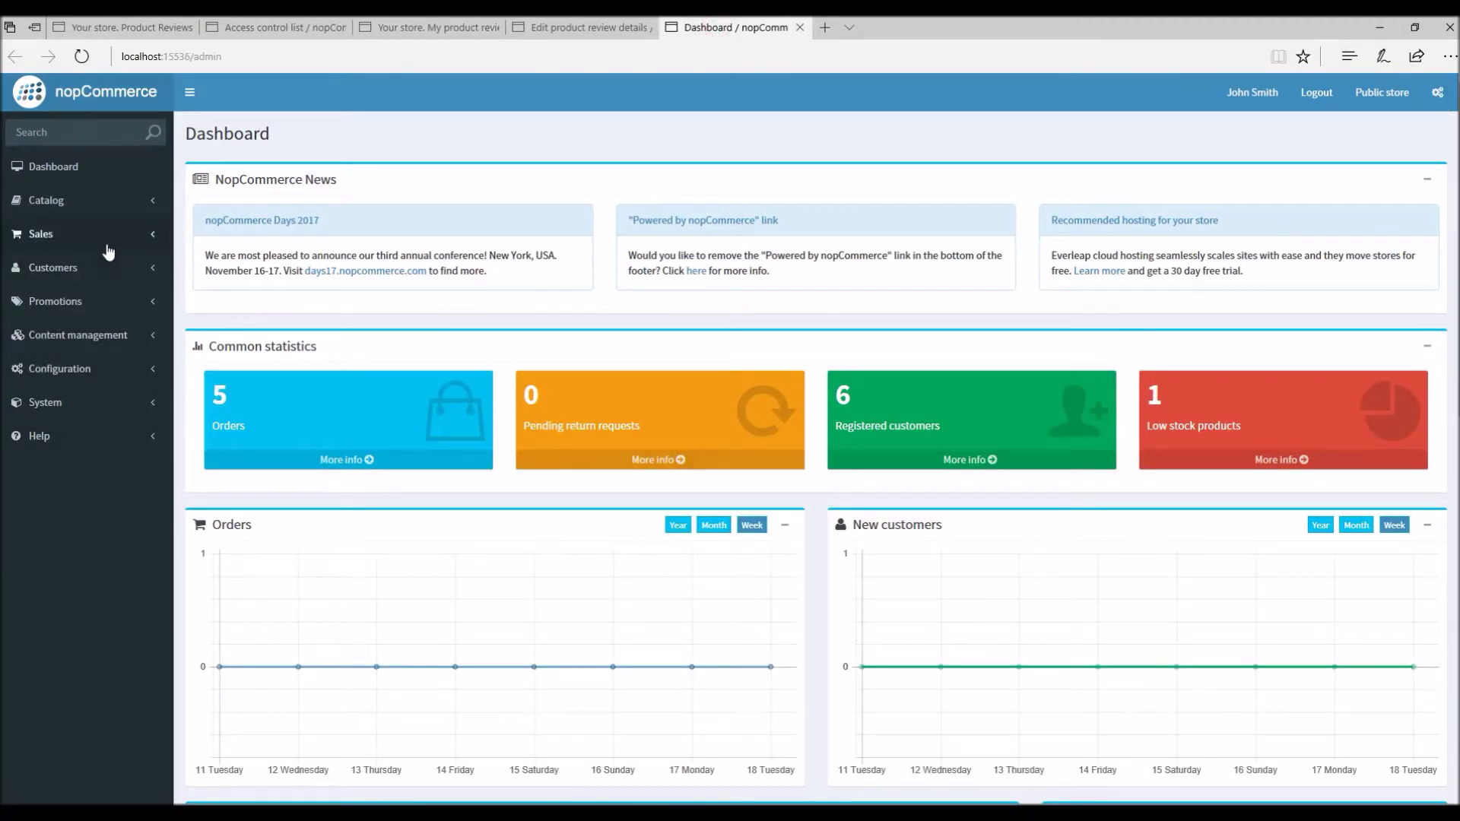
click(101, 202)
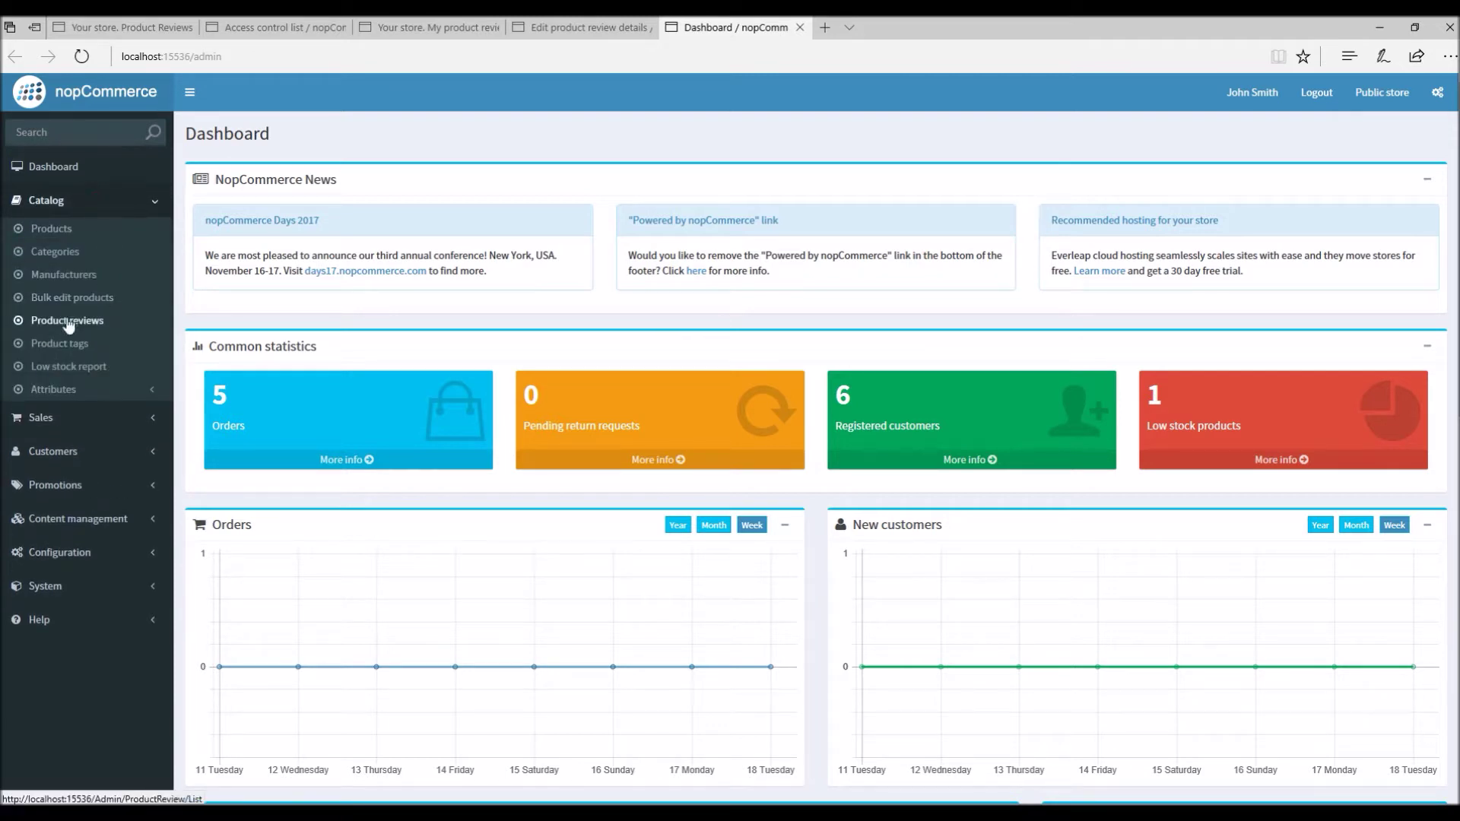
click(66, 322)
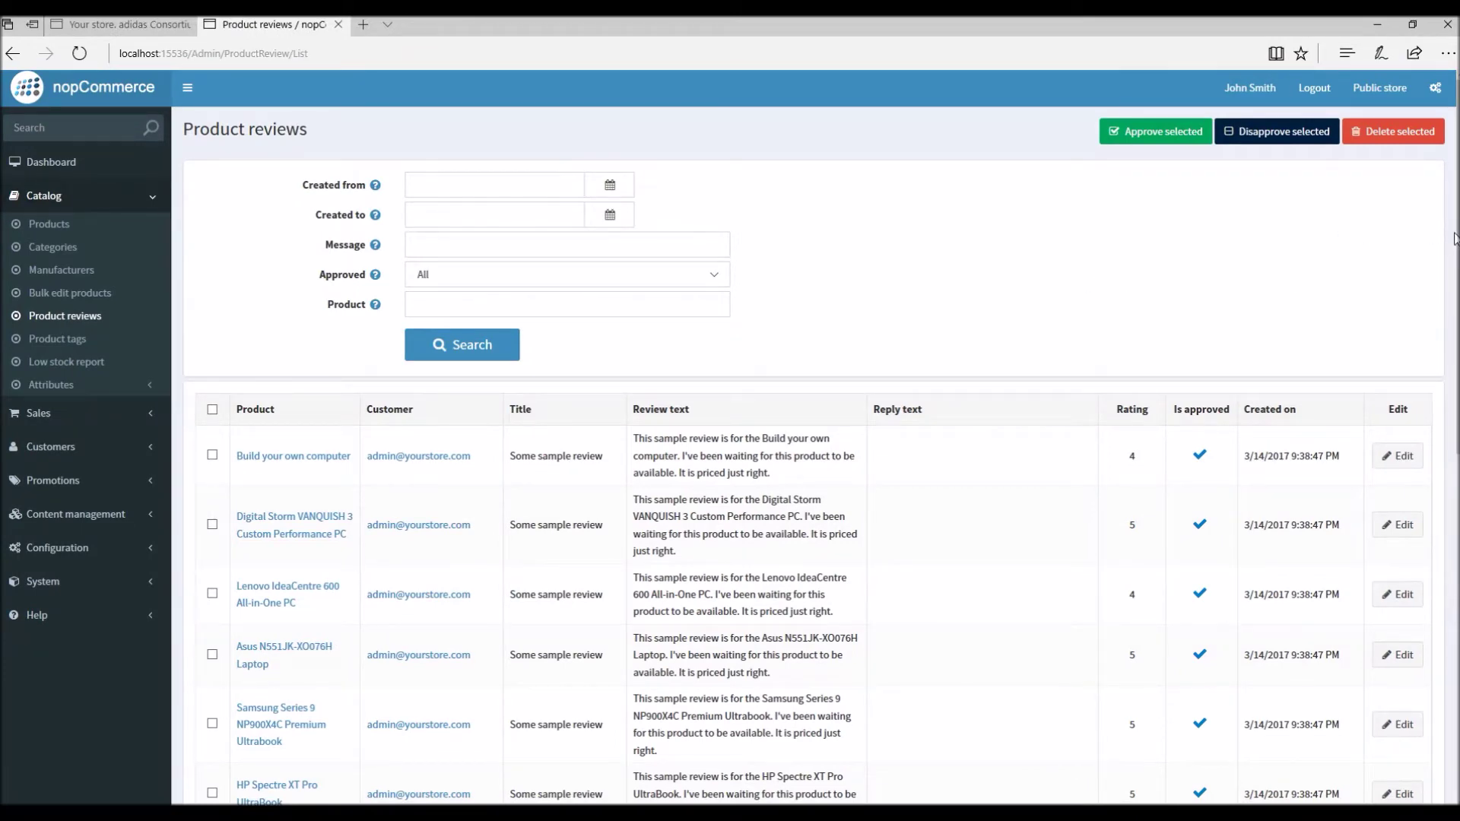
scroll(1454, 275, down, 1)
drag(1454, 275, 1436, 137)
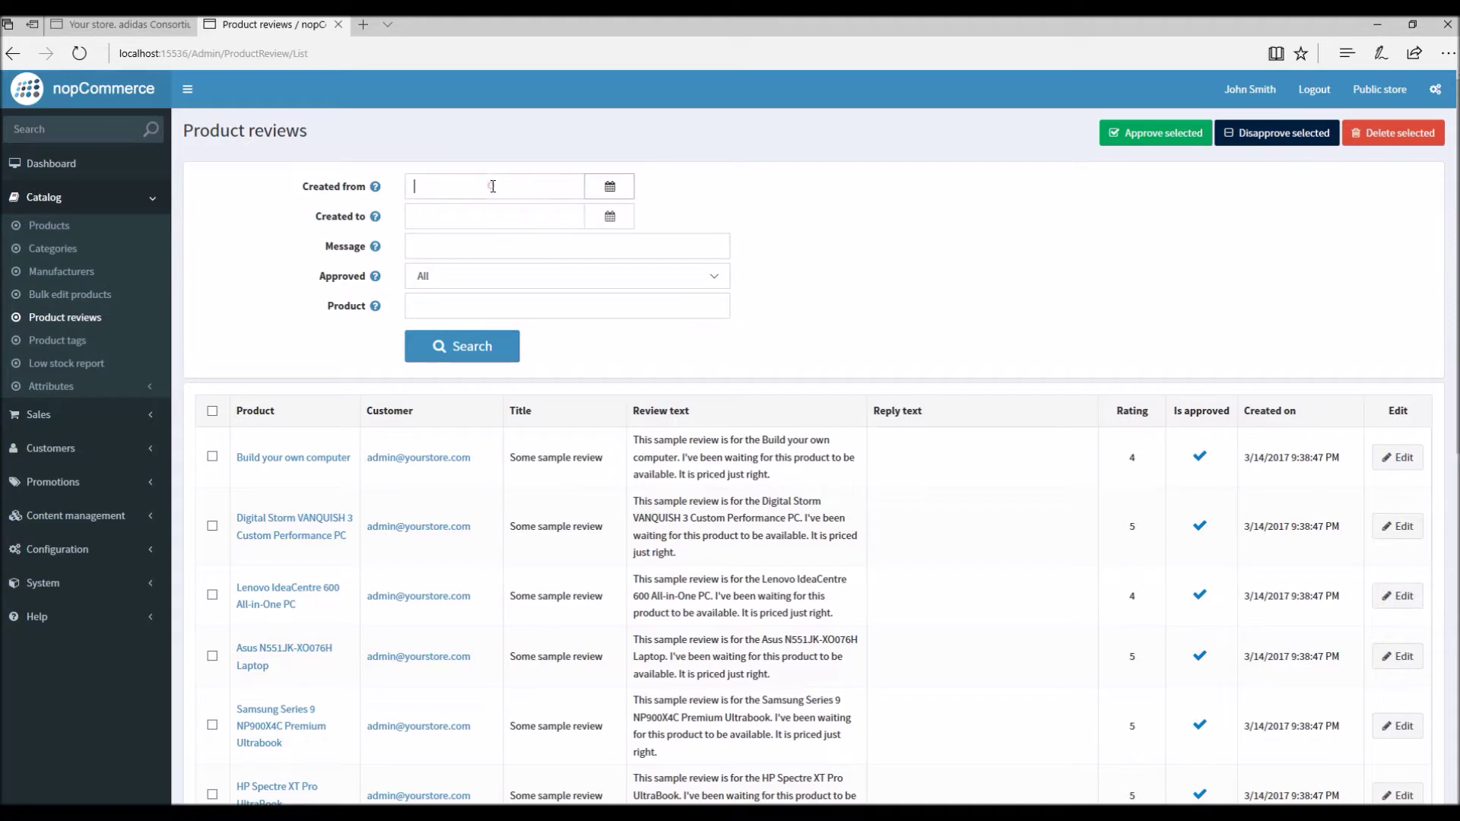
Step: Step through the review filters, keeping approval status at All
click(488, 218)
click(496, 253)
click(498, 276)
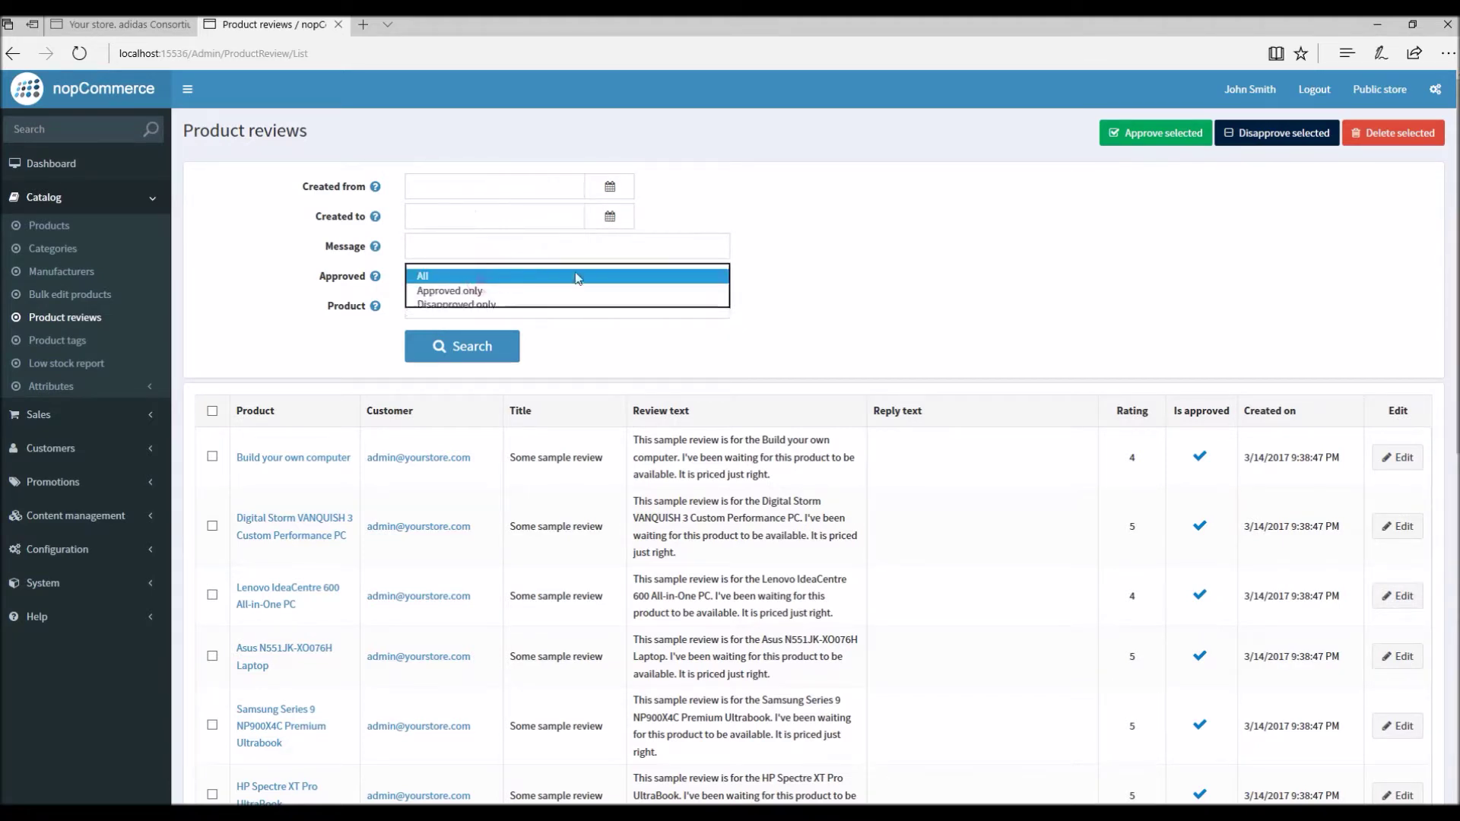
click(479, 277)
click(489, 305)
click(967, 282)
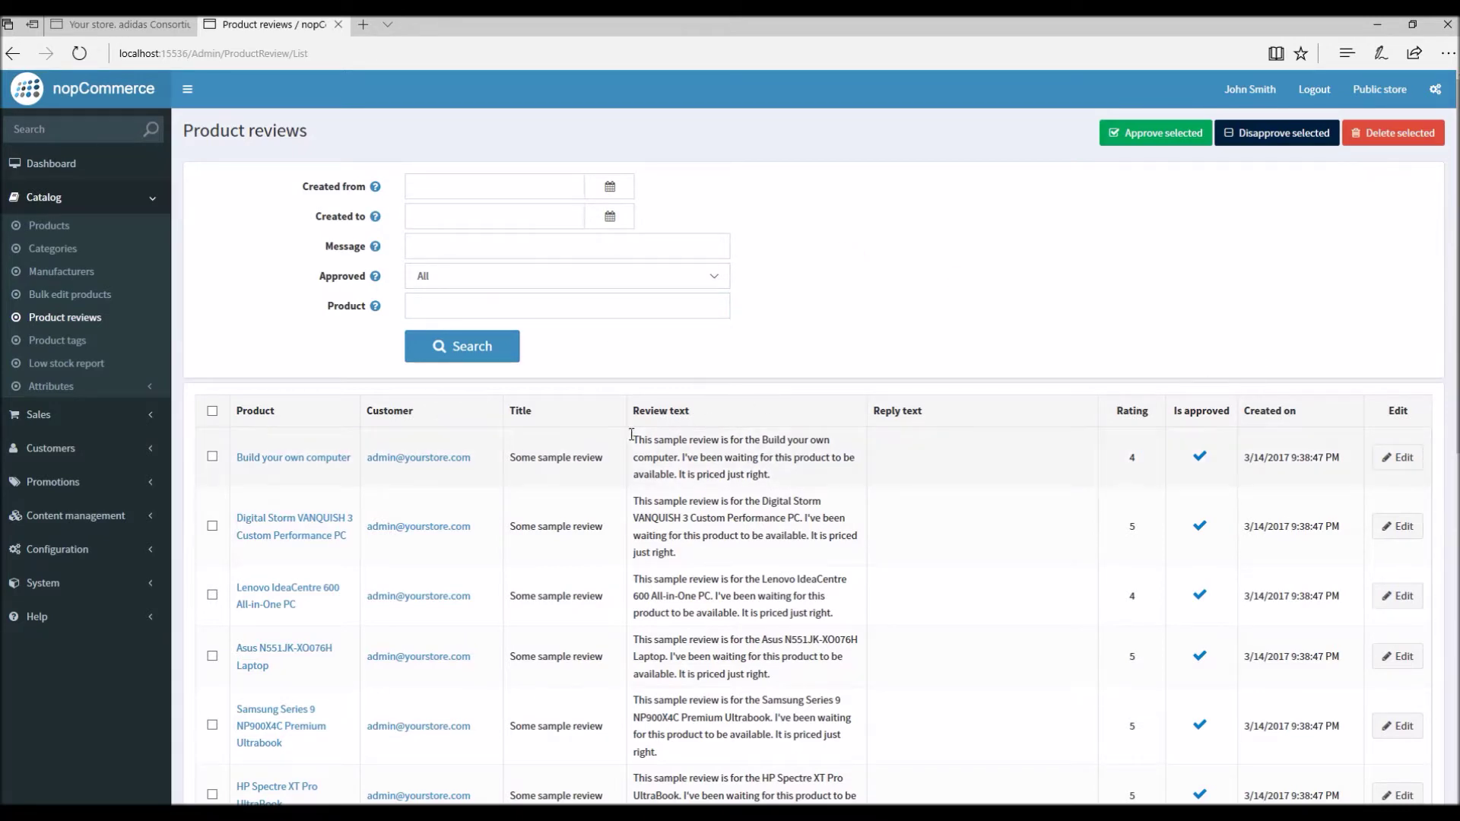
Step: Open the first review, for Build your own computer, for editing
drag(631, 437, 676, 475)
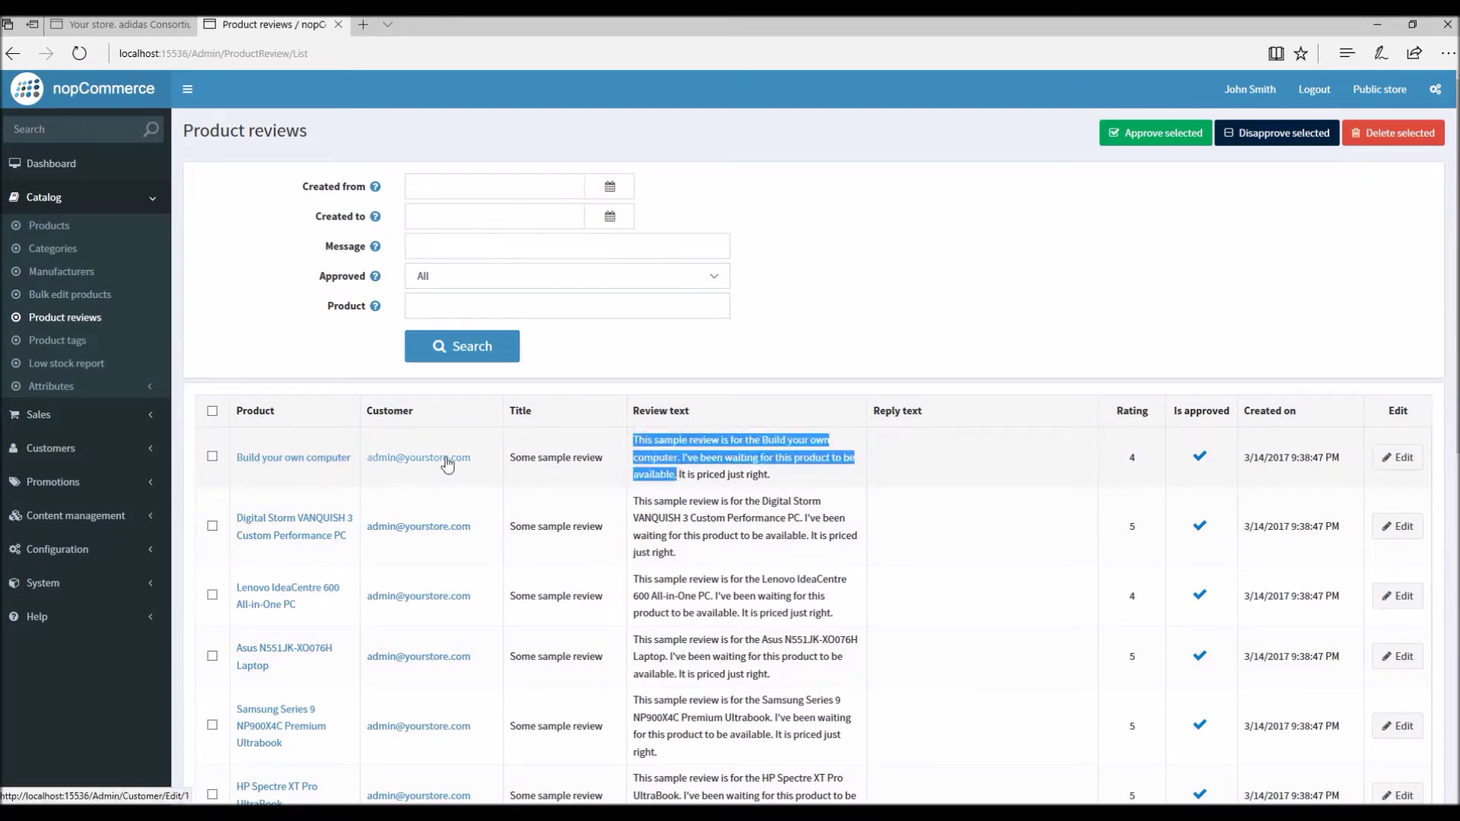
drag(480, 456, 367, 464)
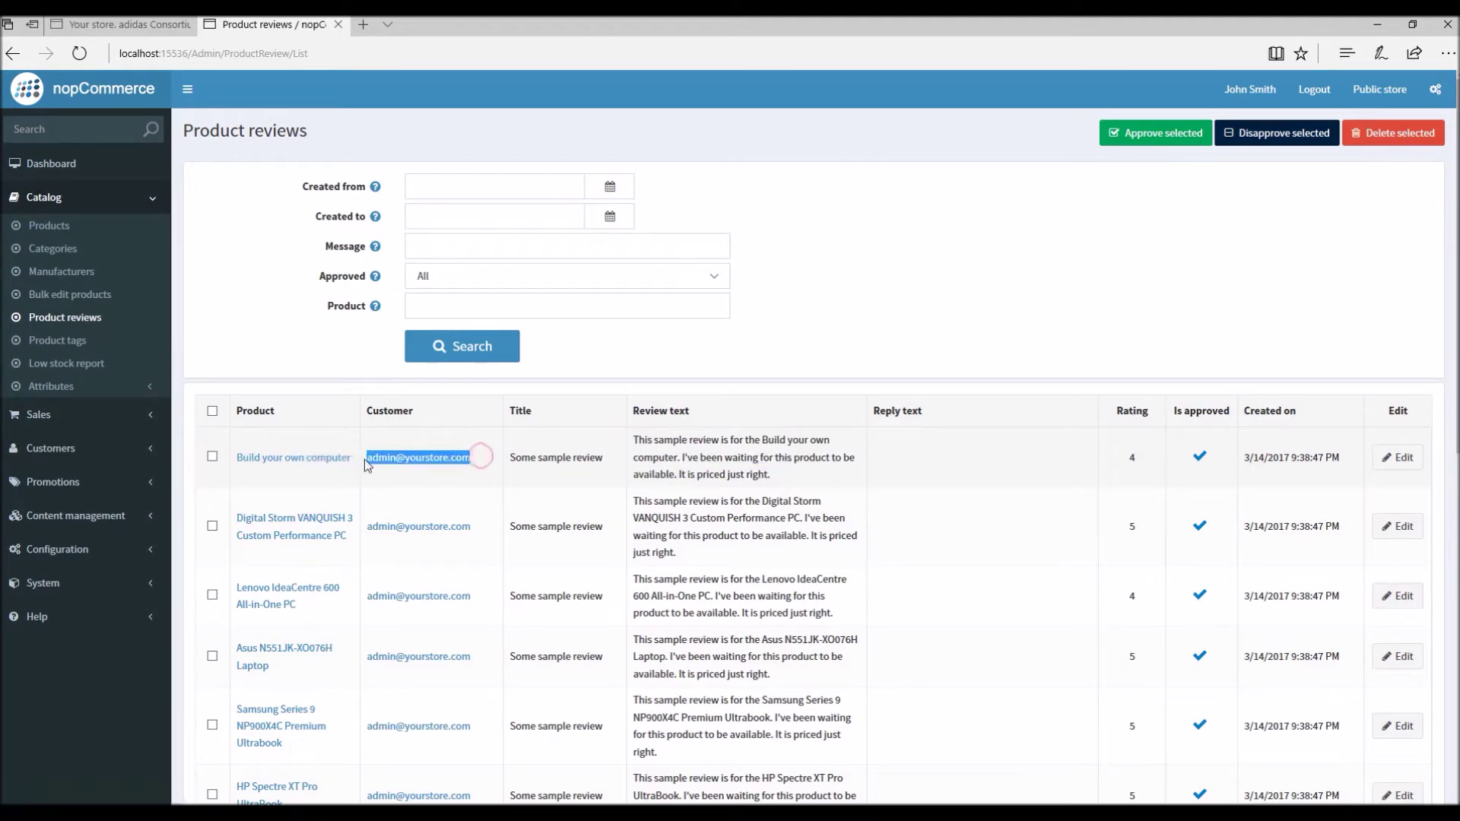
click(554, 458)
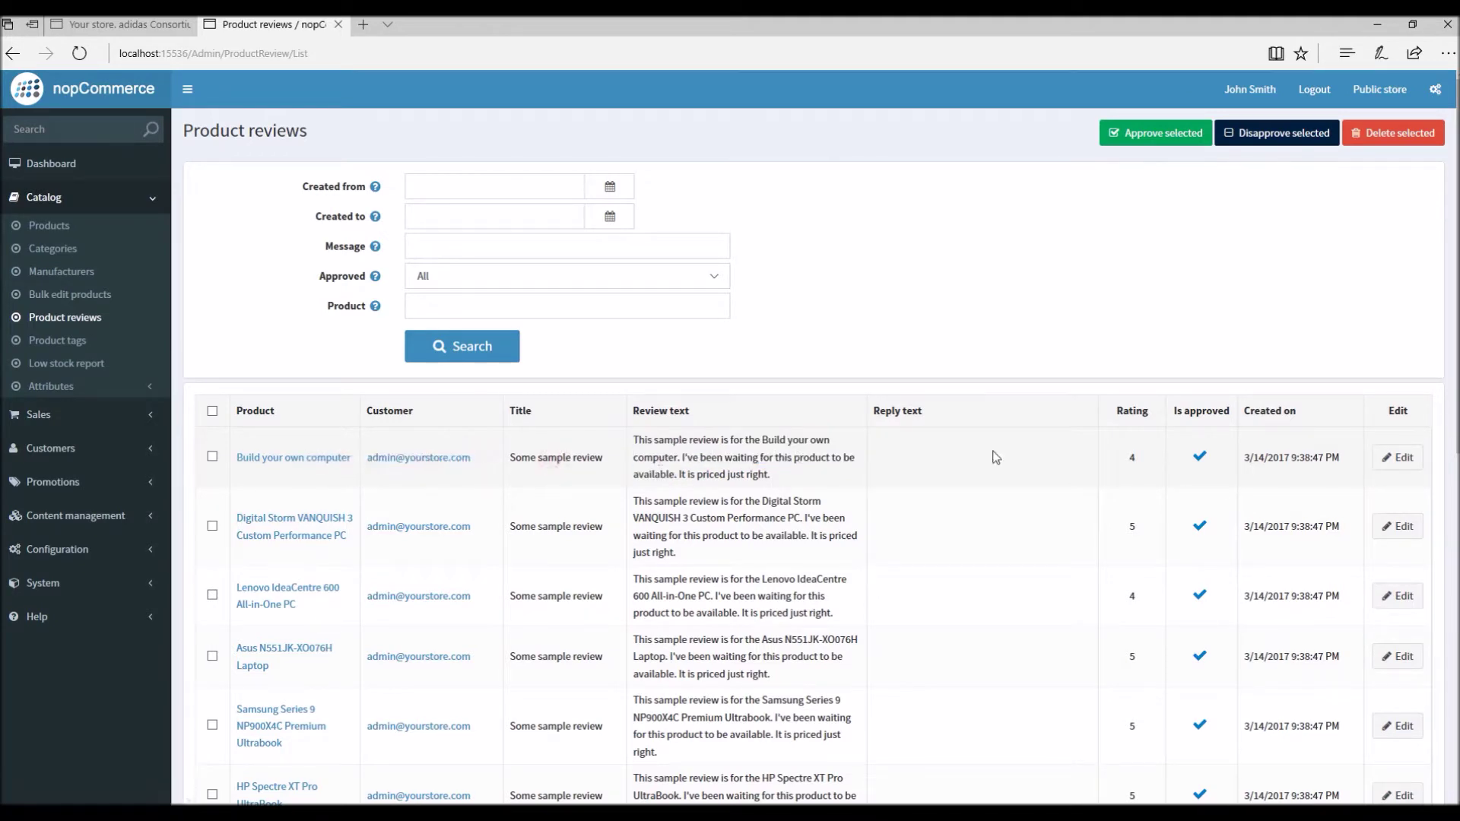
click(1141, 458)
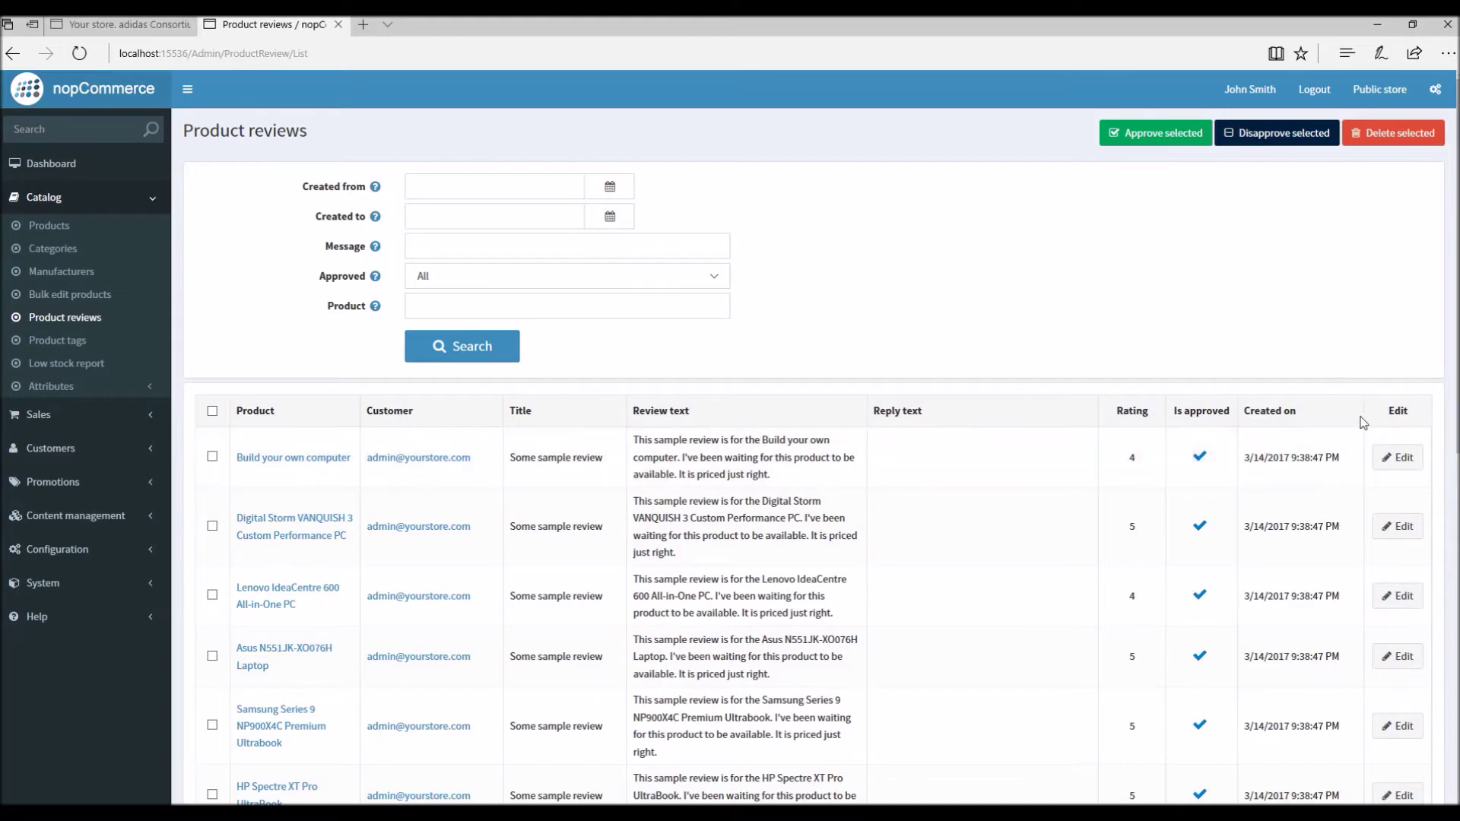
click(1397, 457)
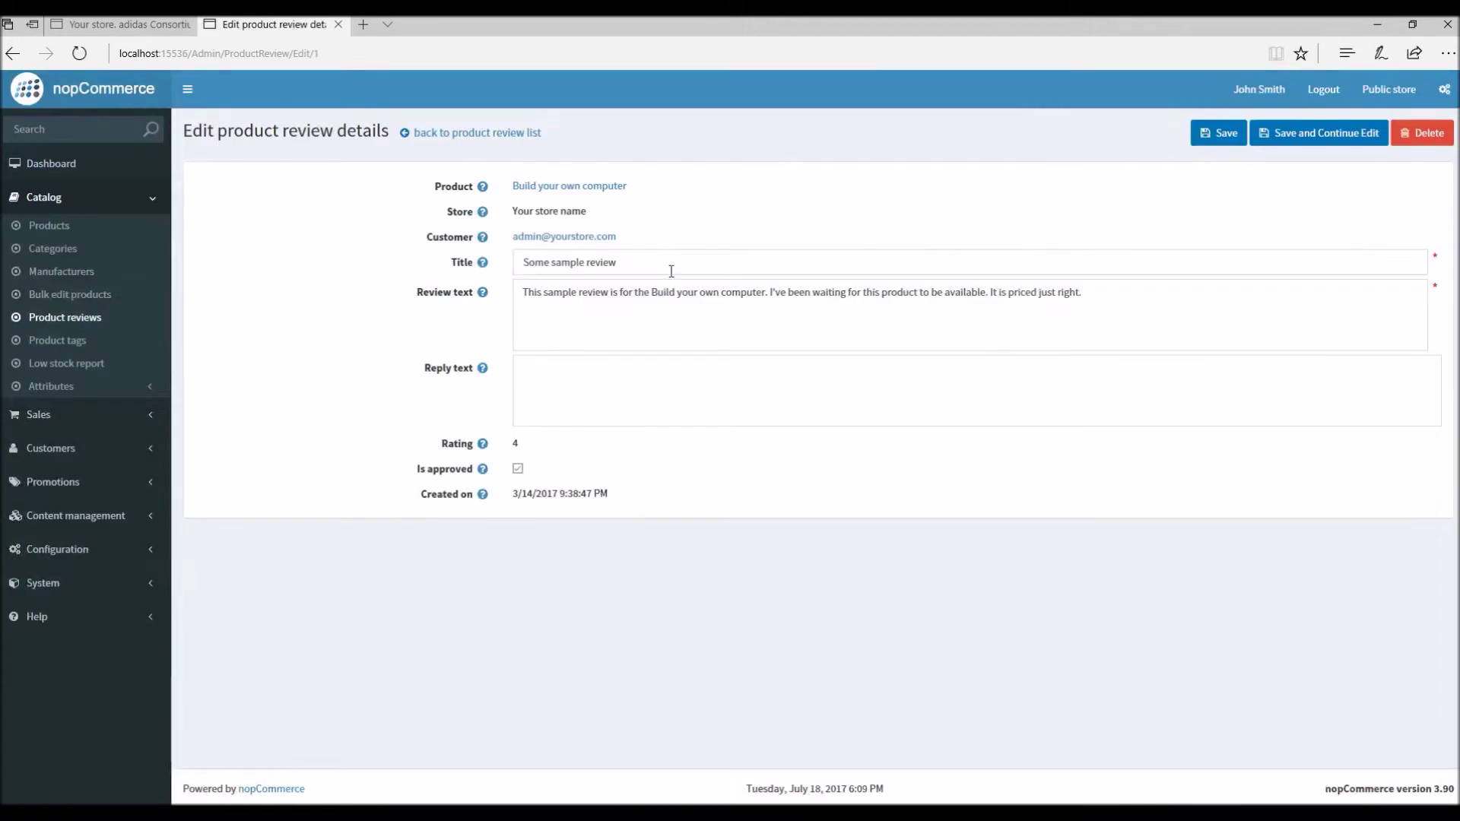
click(653, 326)
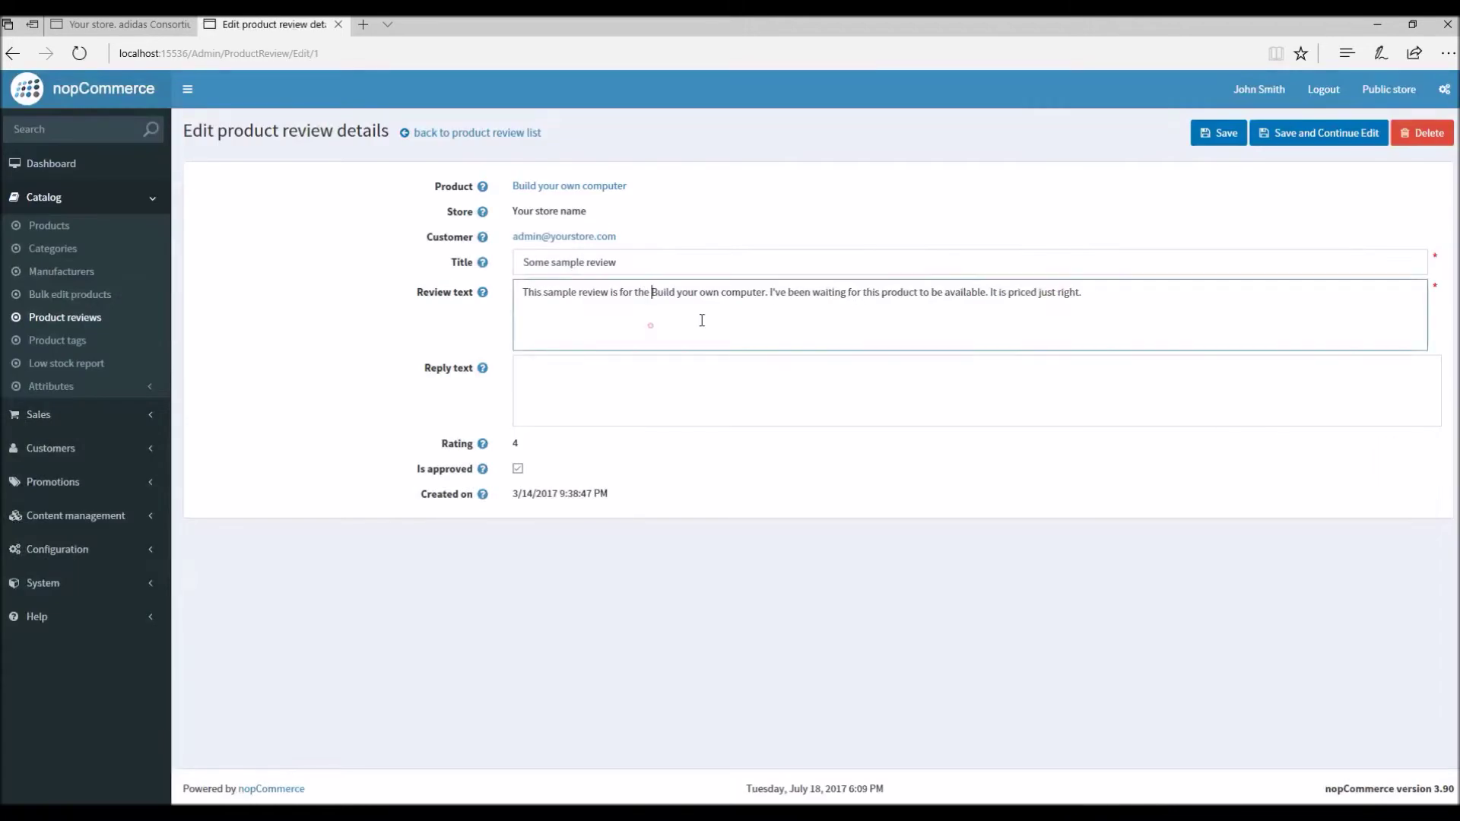
click(518, 469)
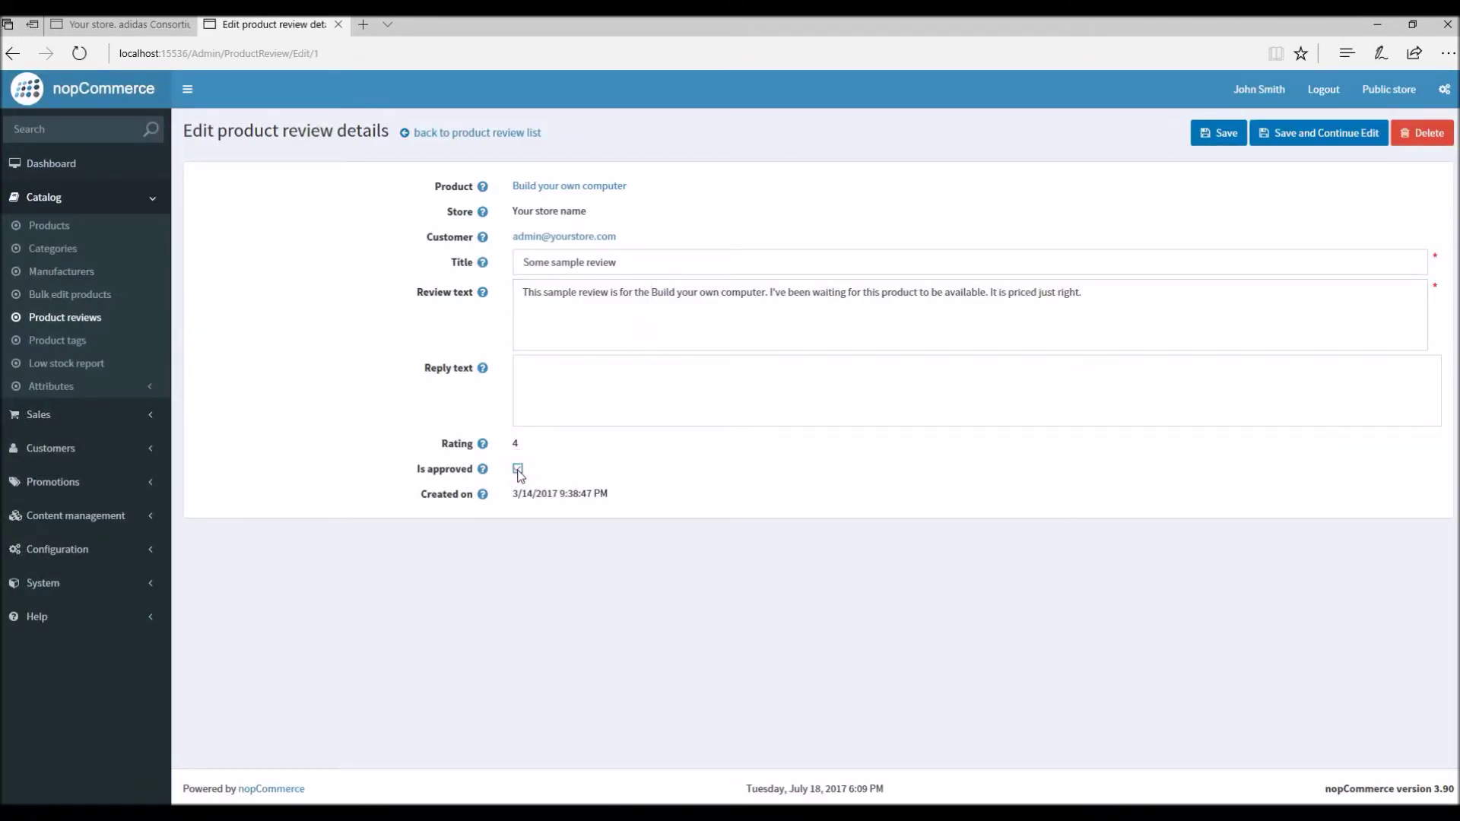
click(518, 469)
click(456, 134)
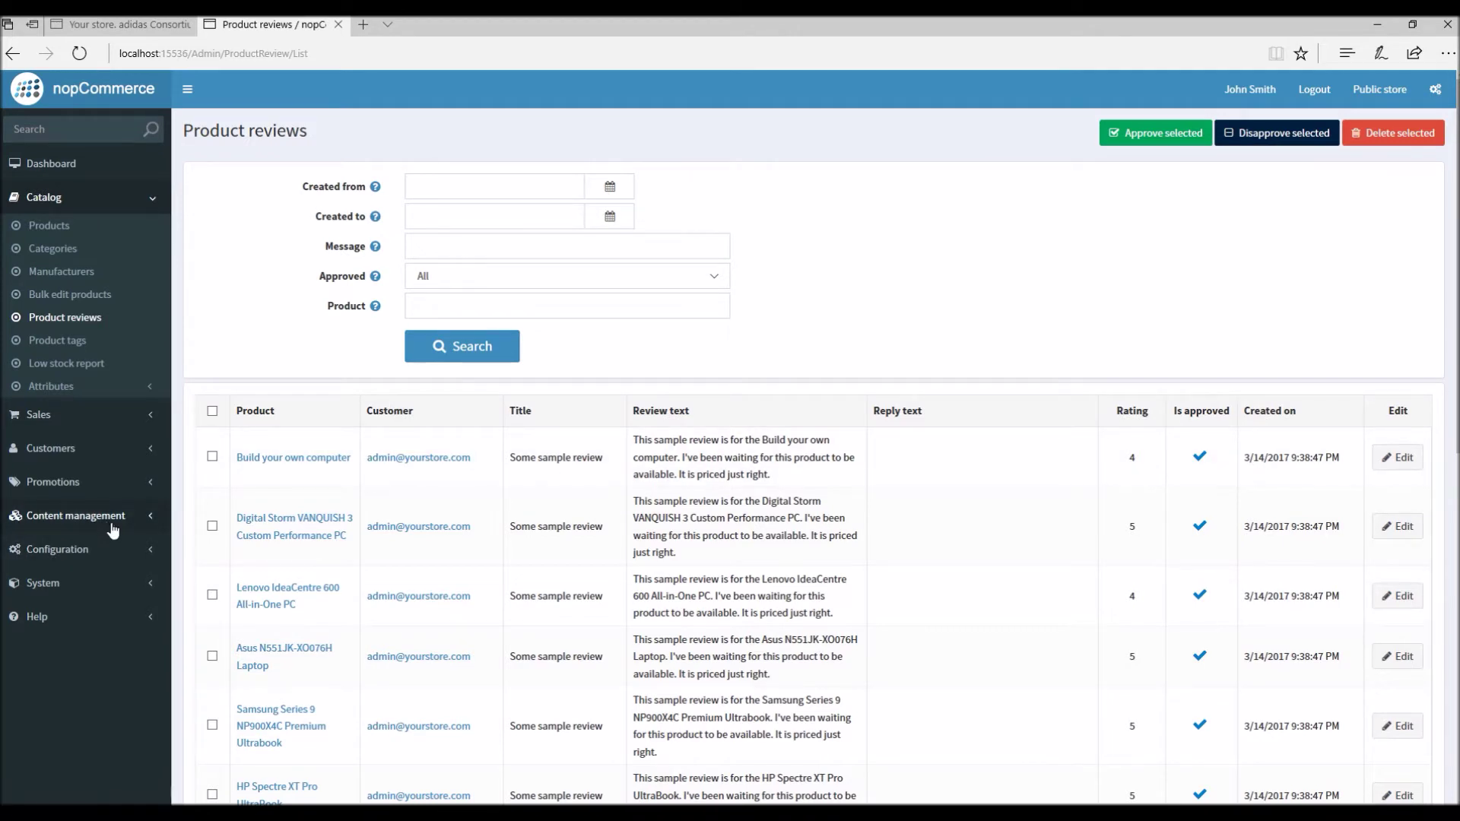
click(99, 553)
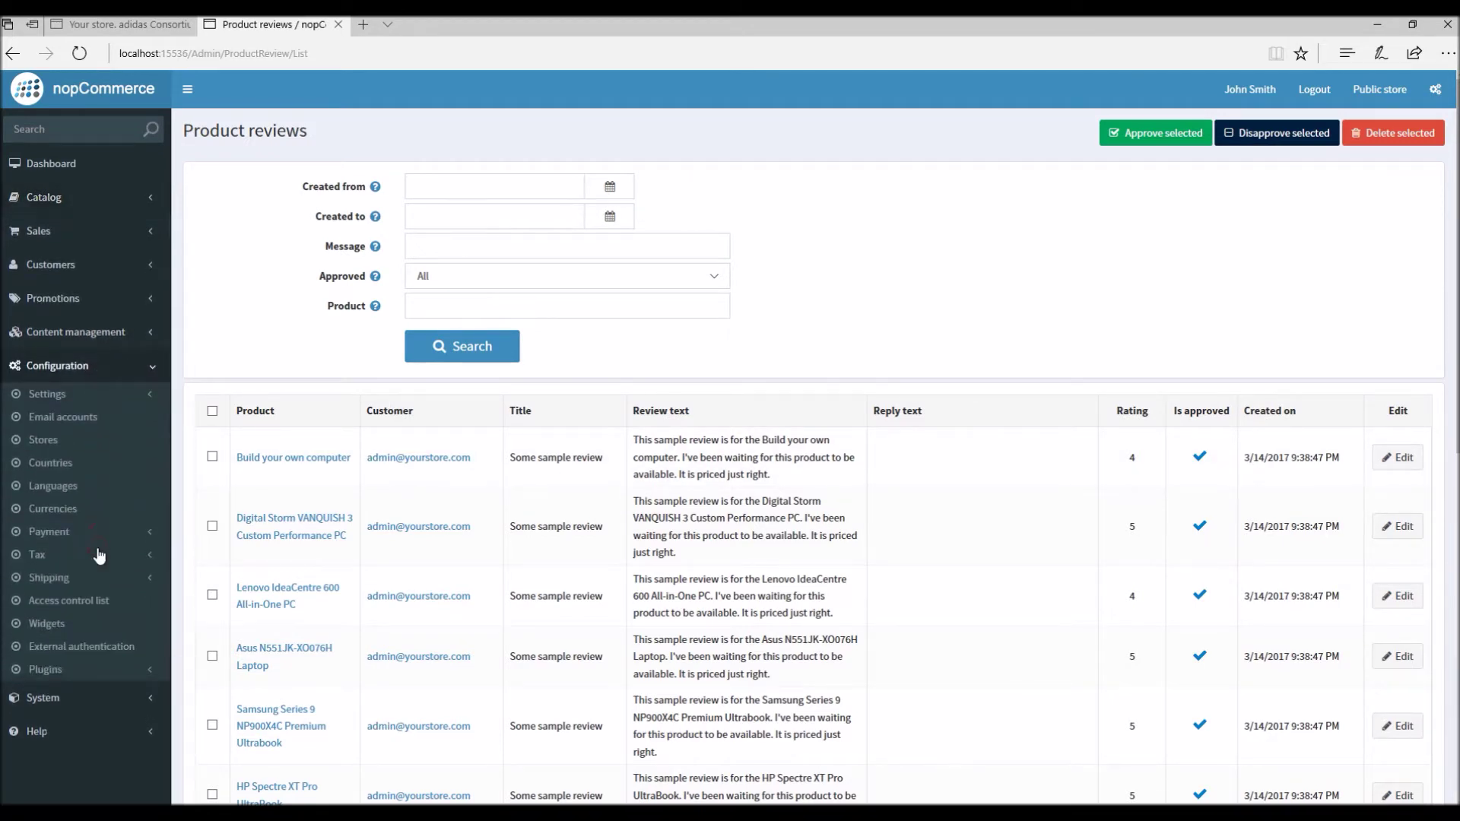
click(102, 402)
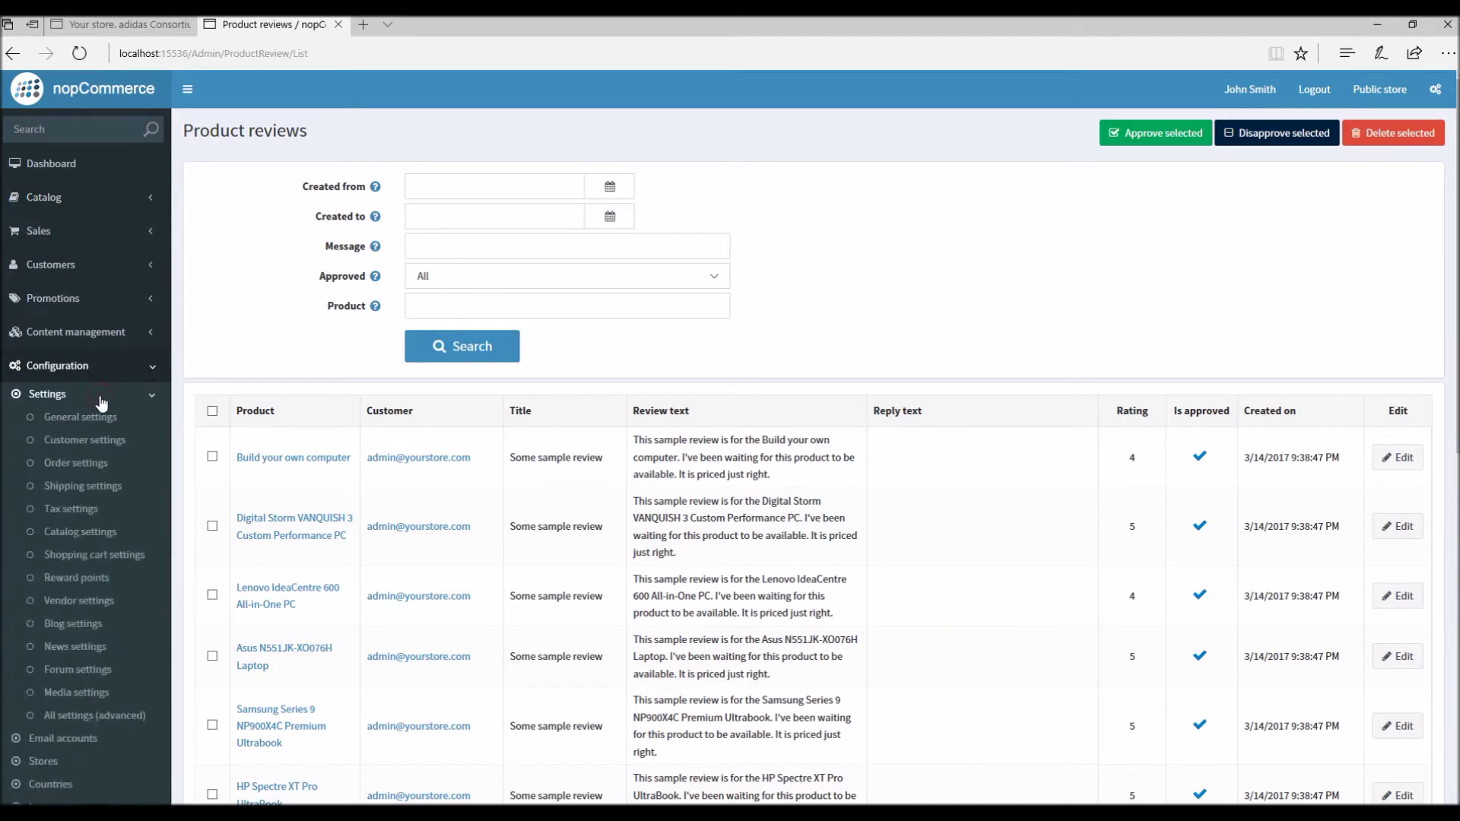
click(93, 536)
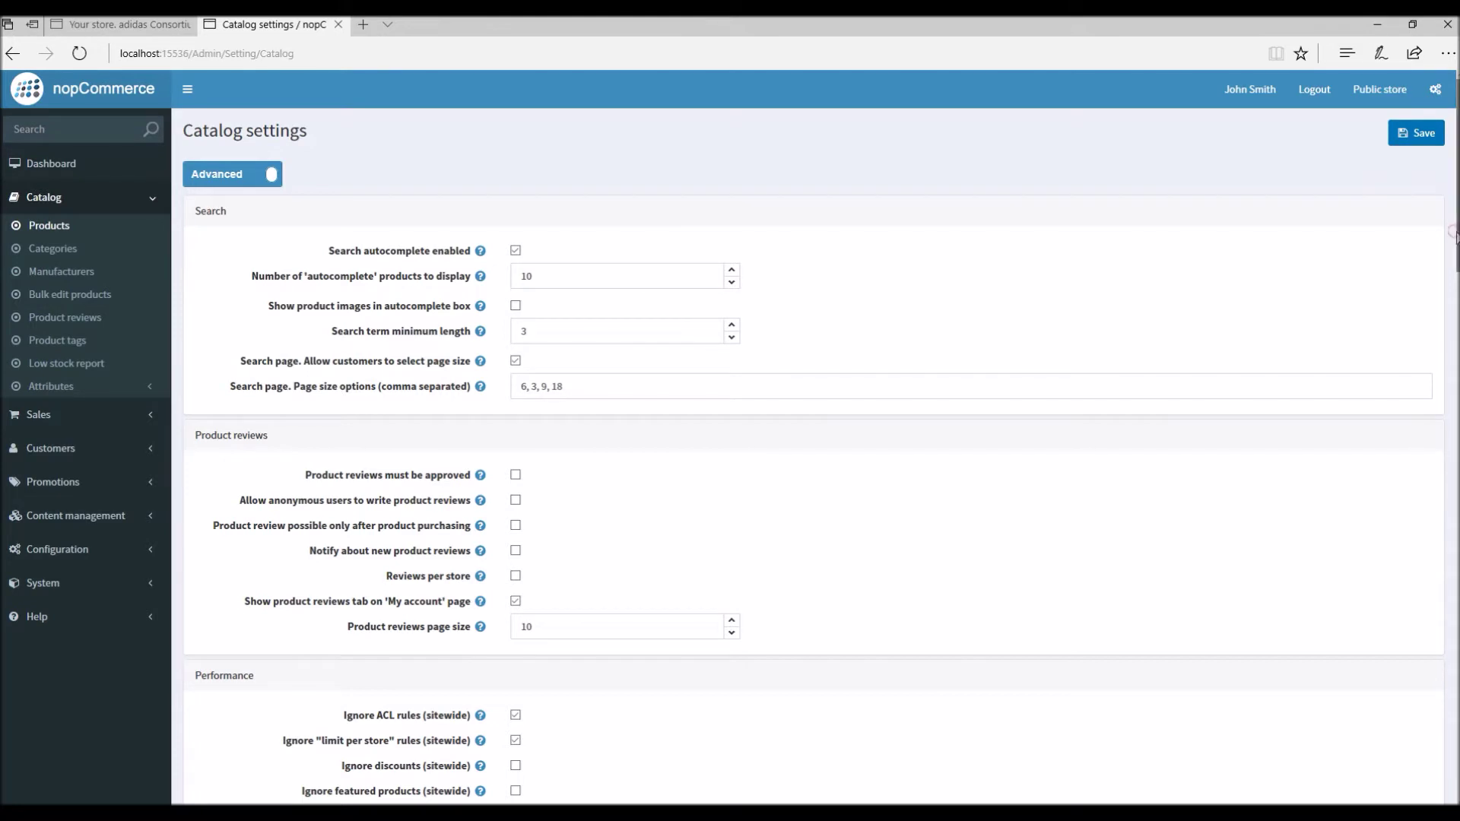
scroll(1454, 237, down, 2)
drag(329, 292, 212, 296)
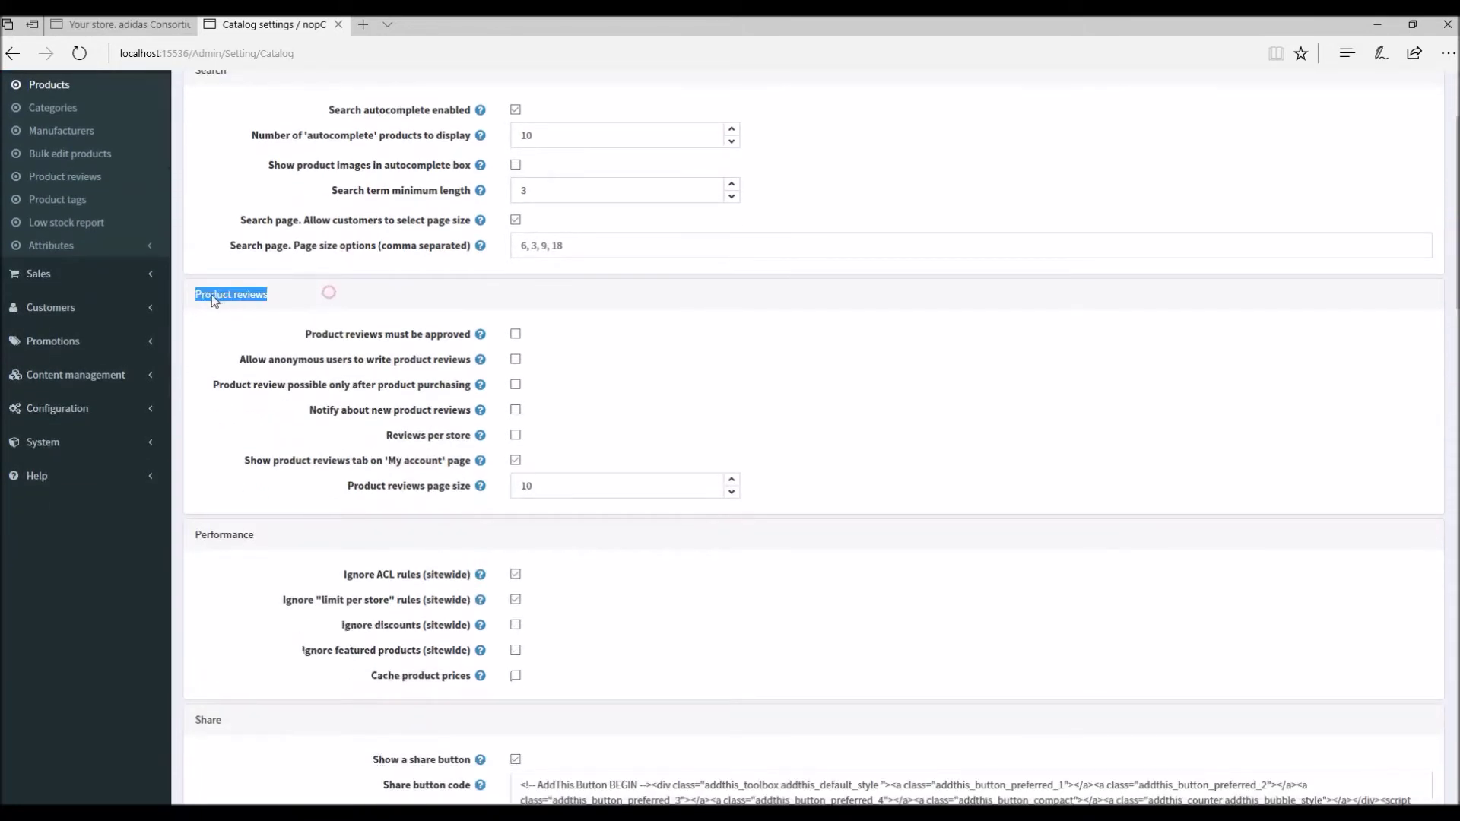
click(280, 305)
drag(304, 328, 586, 464)
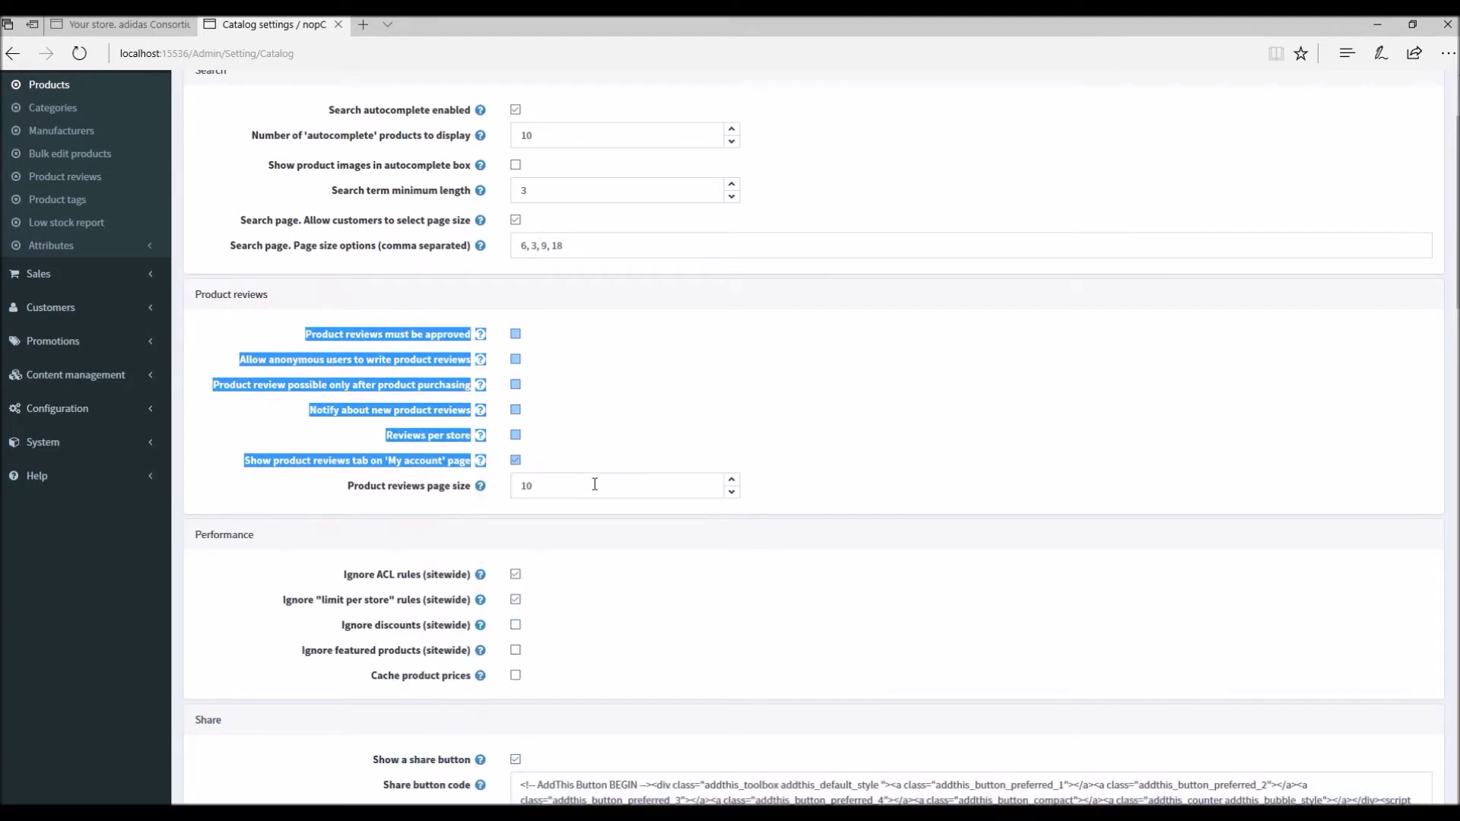
click(658, 407)
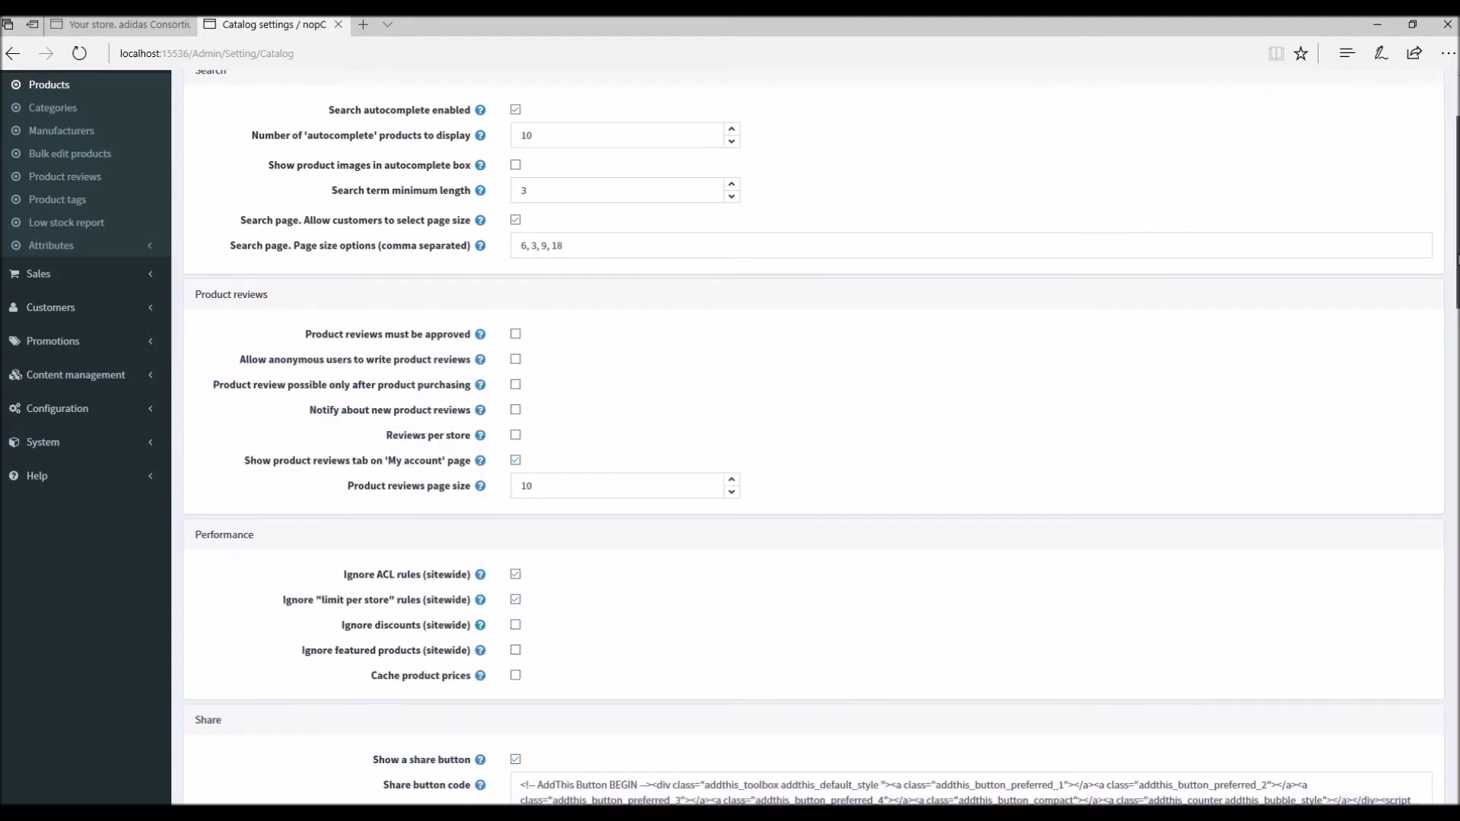
drag(1454, 254, 1437, 202)
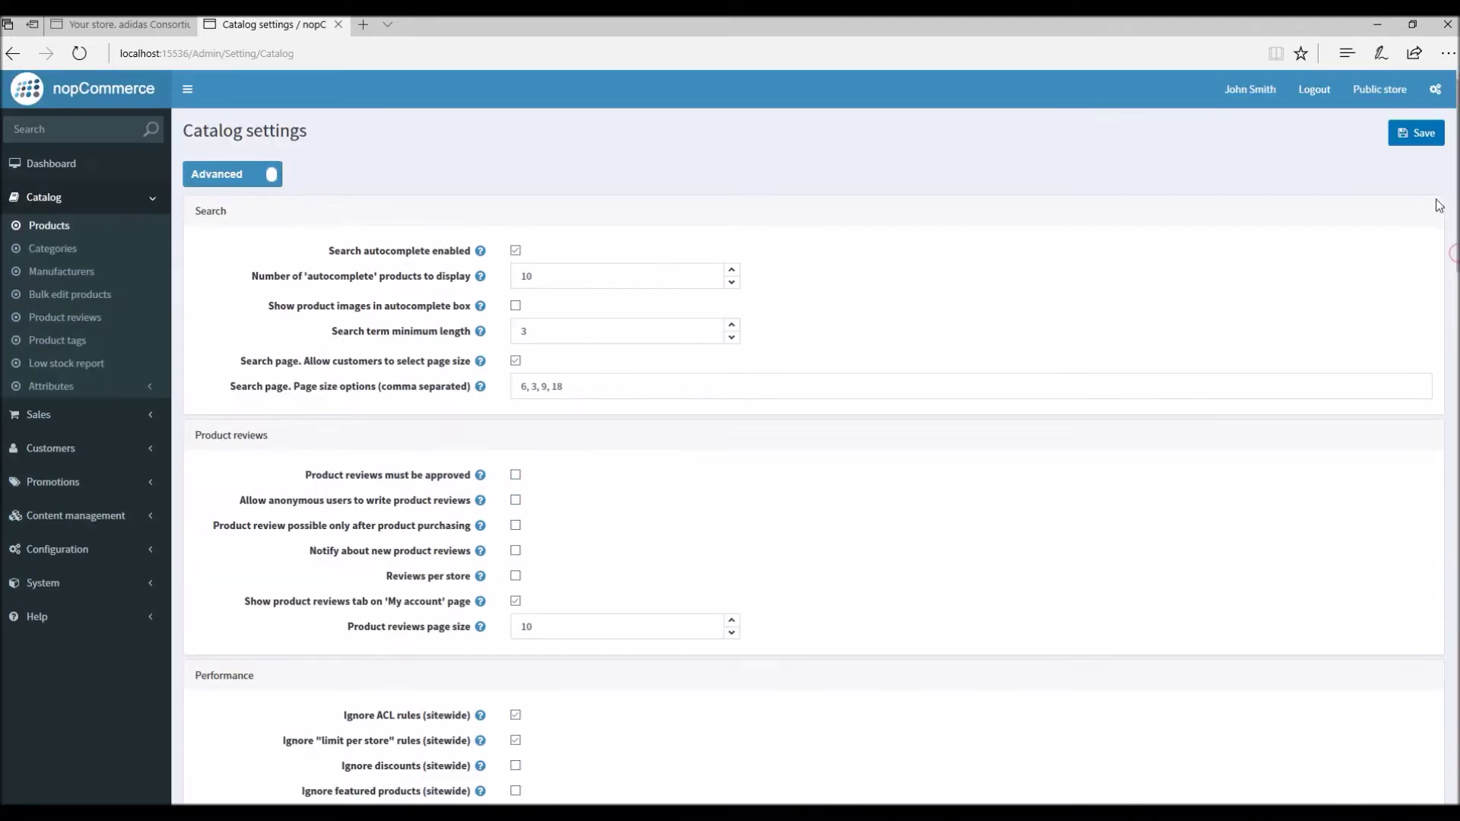
click(242, 178)
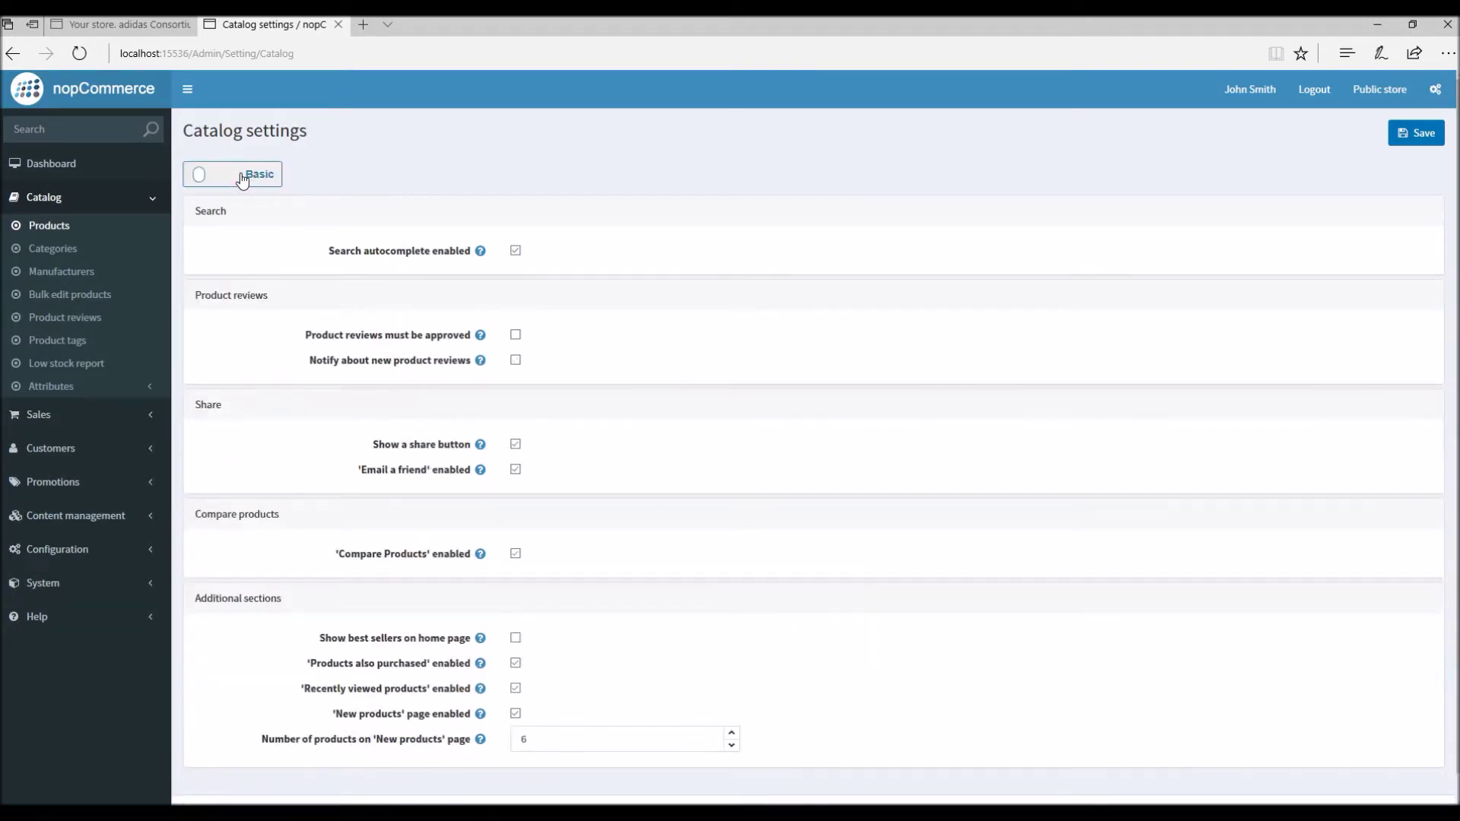
drag(300, 336, 528, 365)
click(536, 366)
click(246, 187)
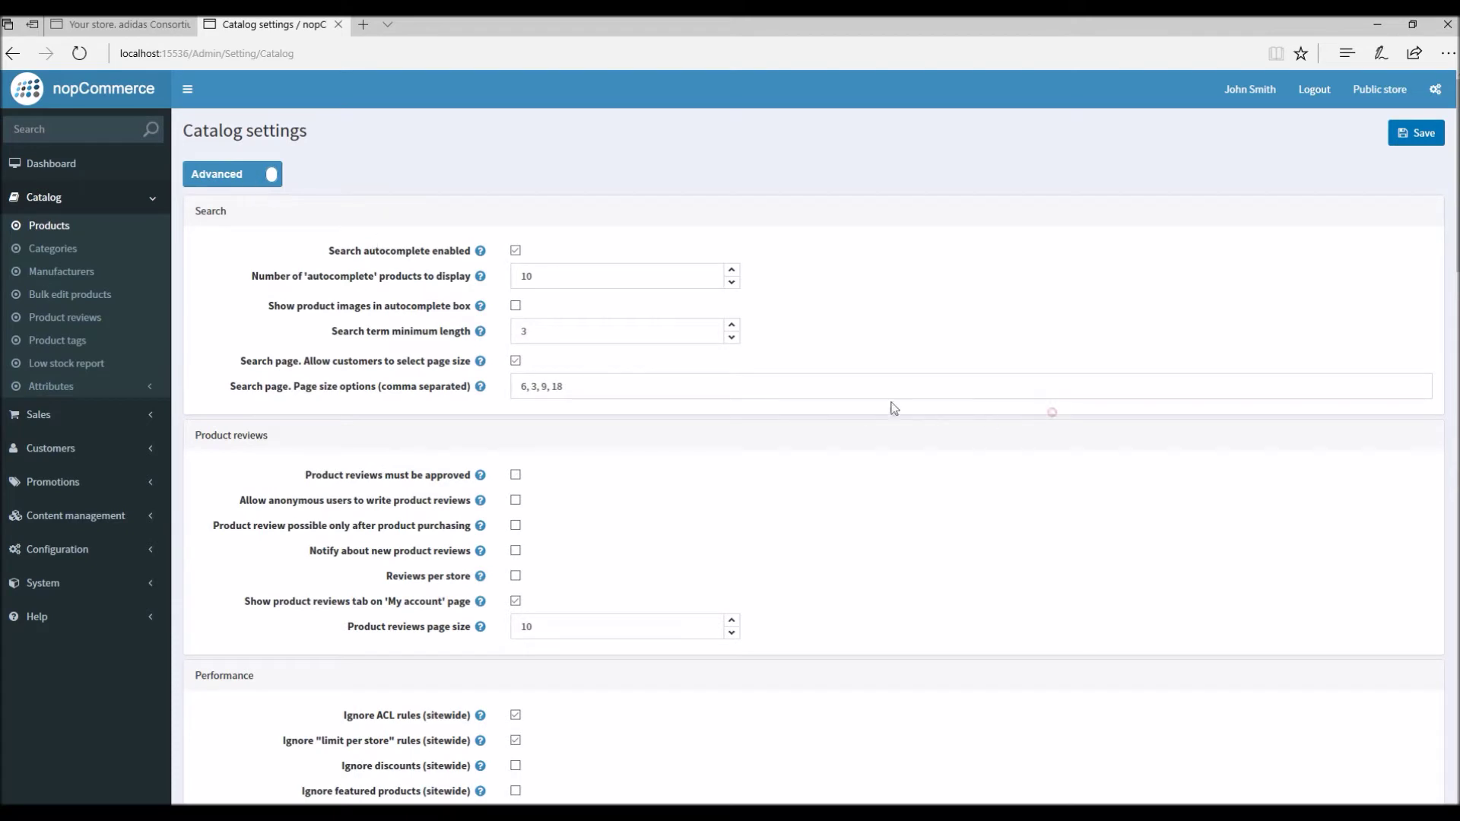
click(1053, 413)
drag(1455, 251, 1455, 278)
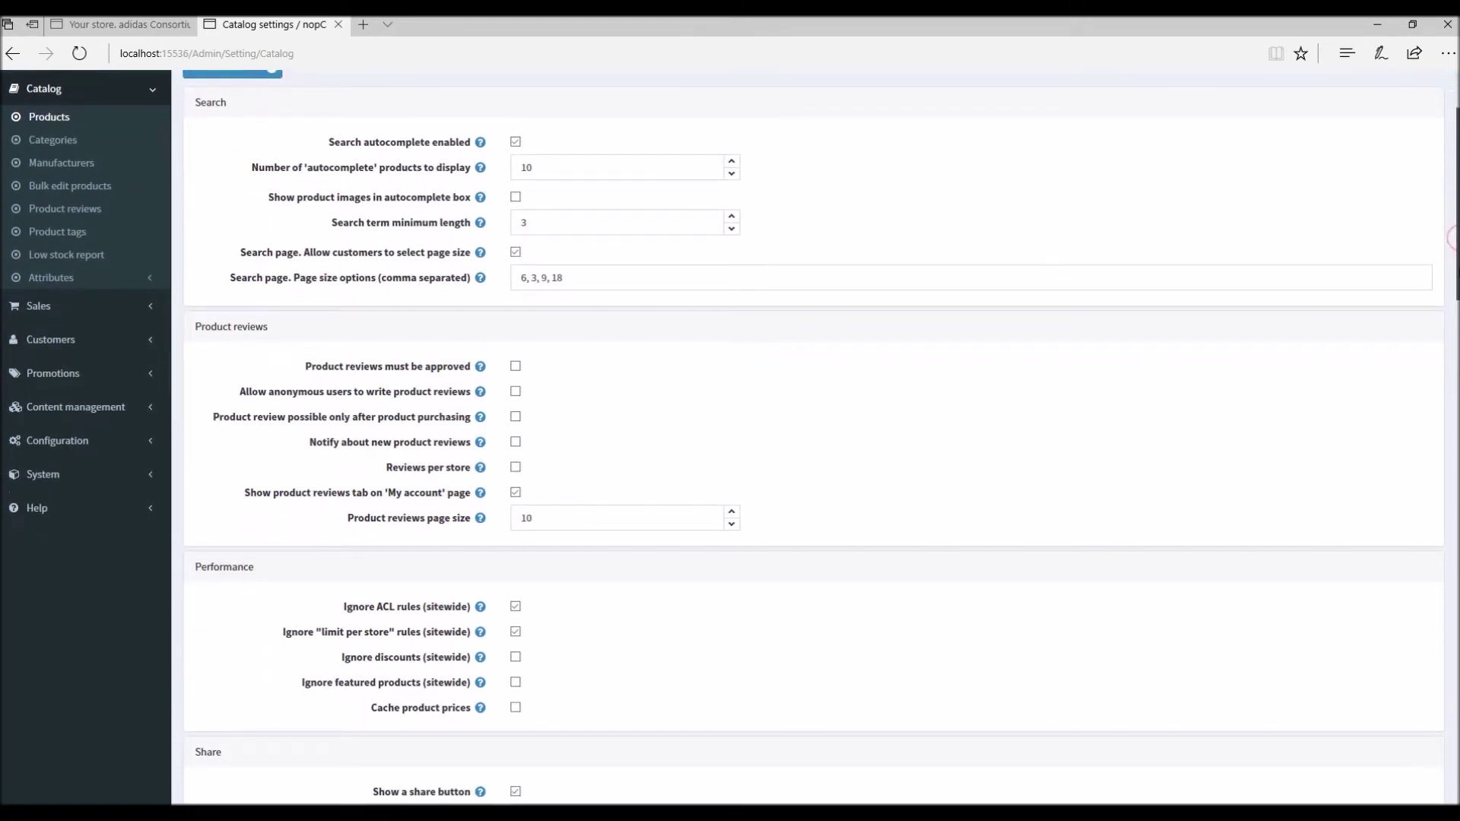
triple_click(322, 368)
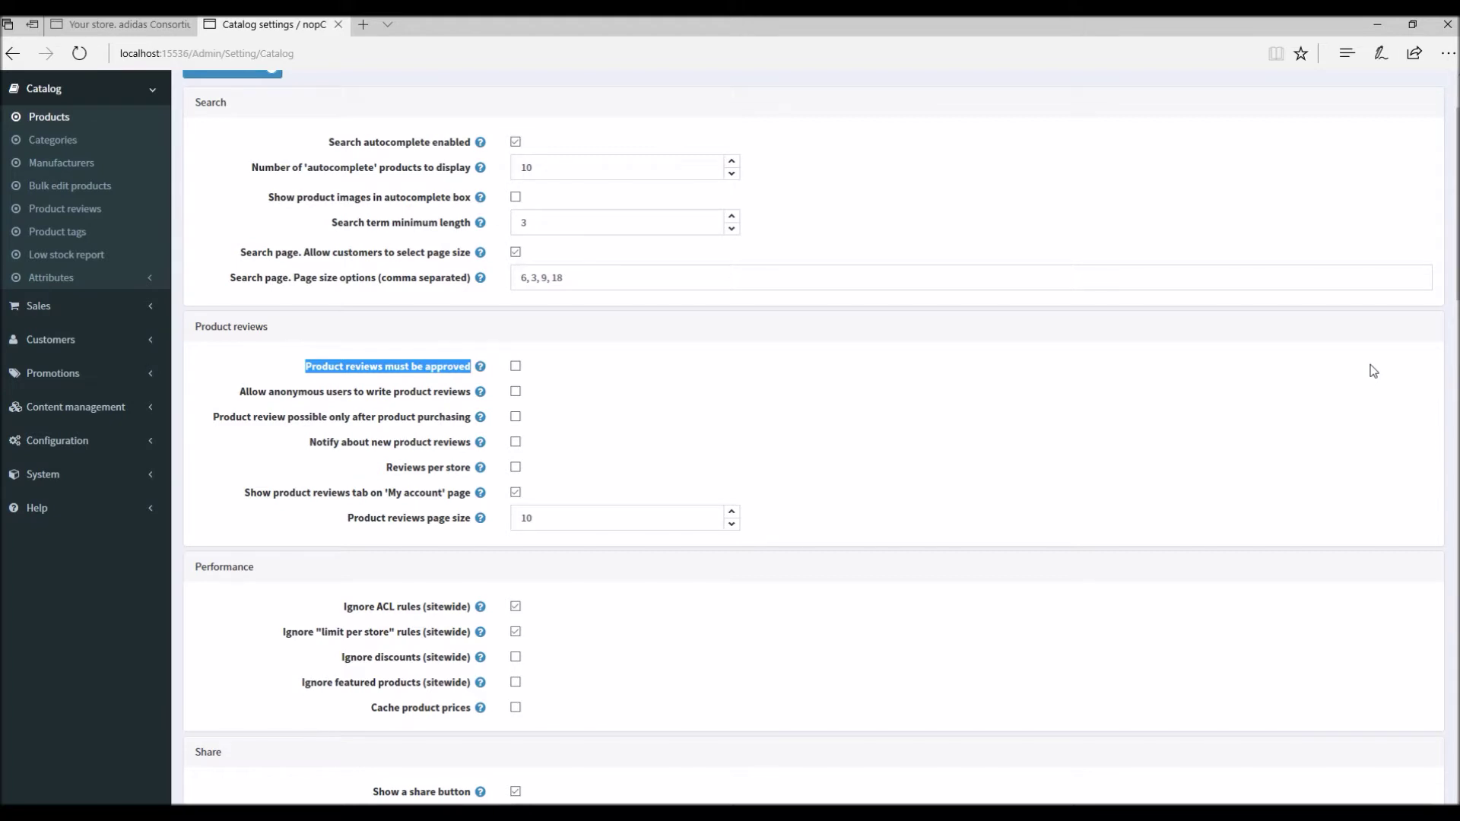
click(517, 367)
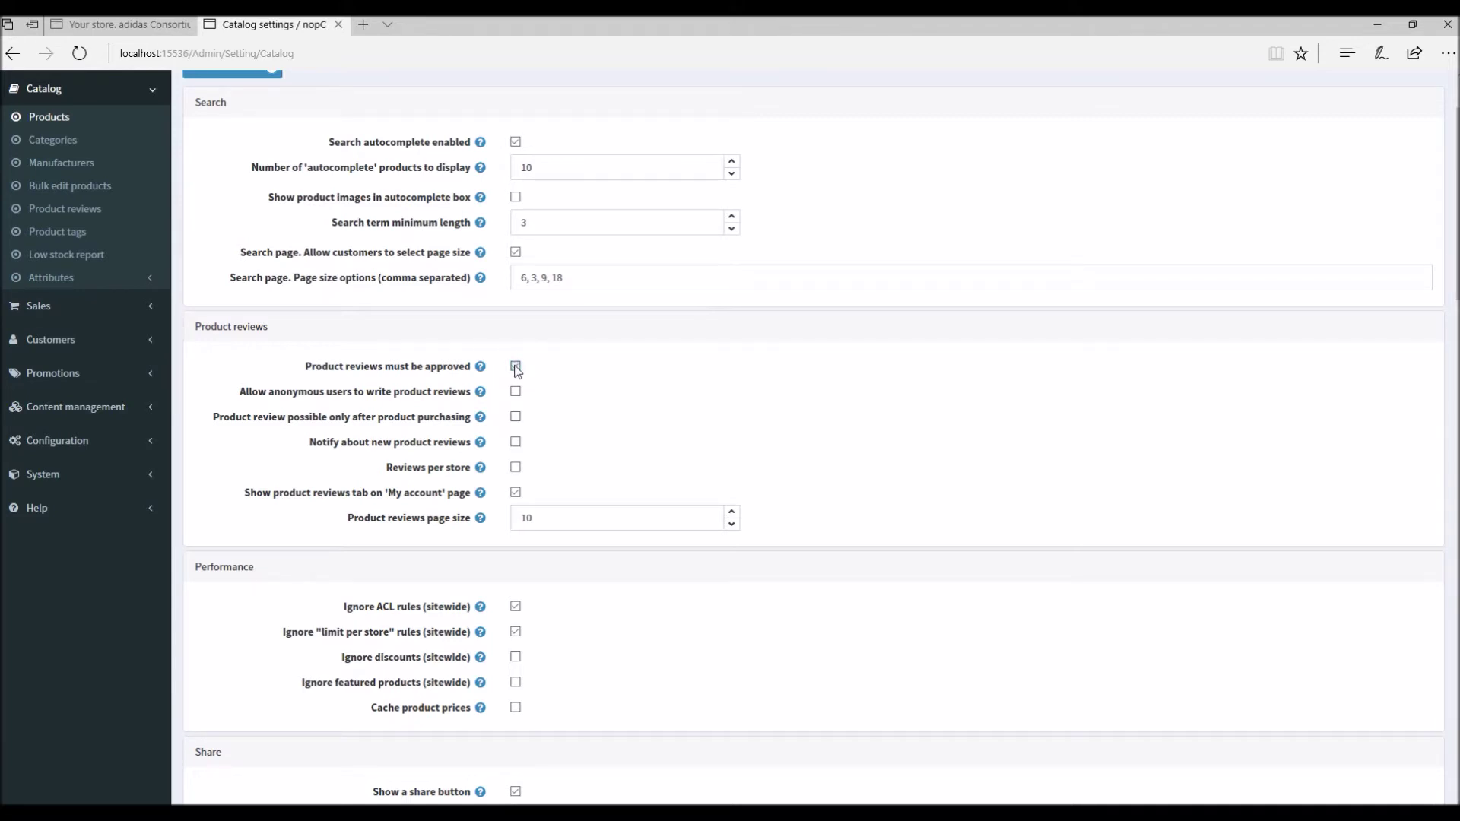
click(517, 367)
click(516, 394)
click(516, 392)
drag(308, 442, 459, 445)
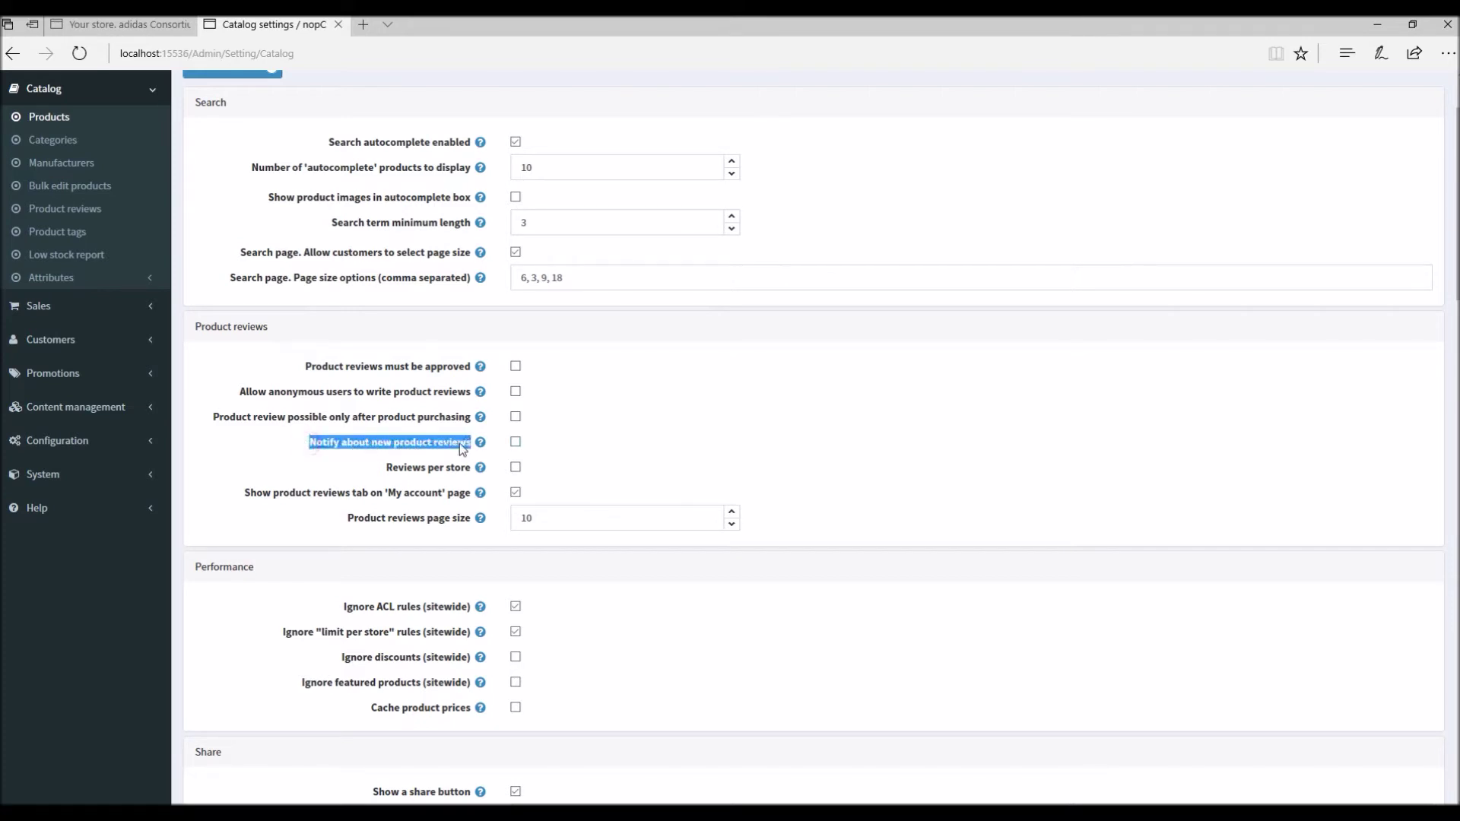
Step: Toggle 'Reviews per store' on and back off, then return to the storefront shoe page
click(636, 447)
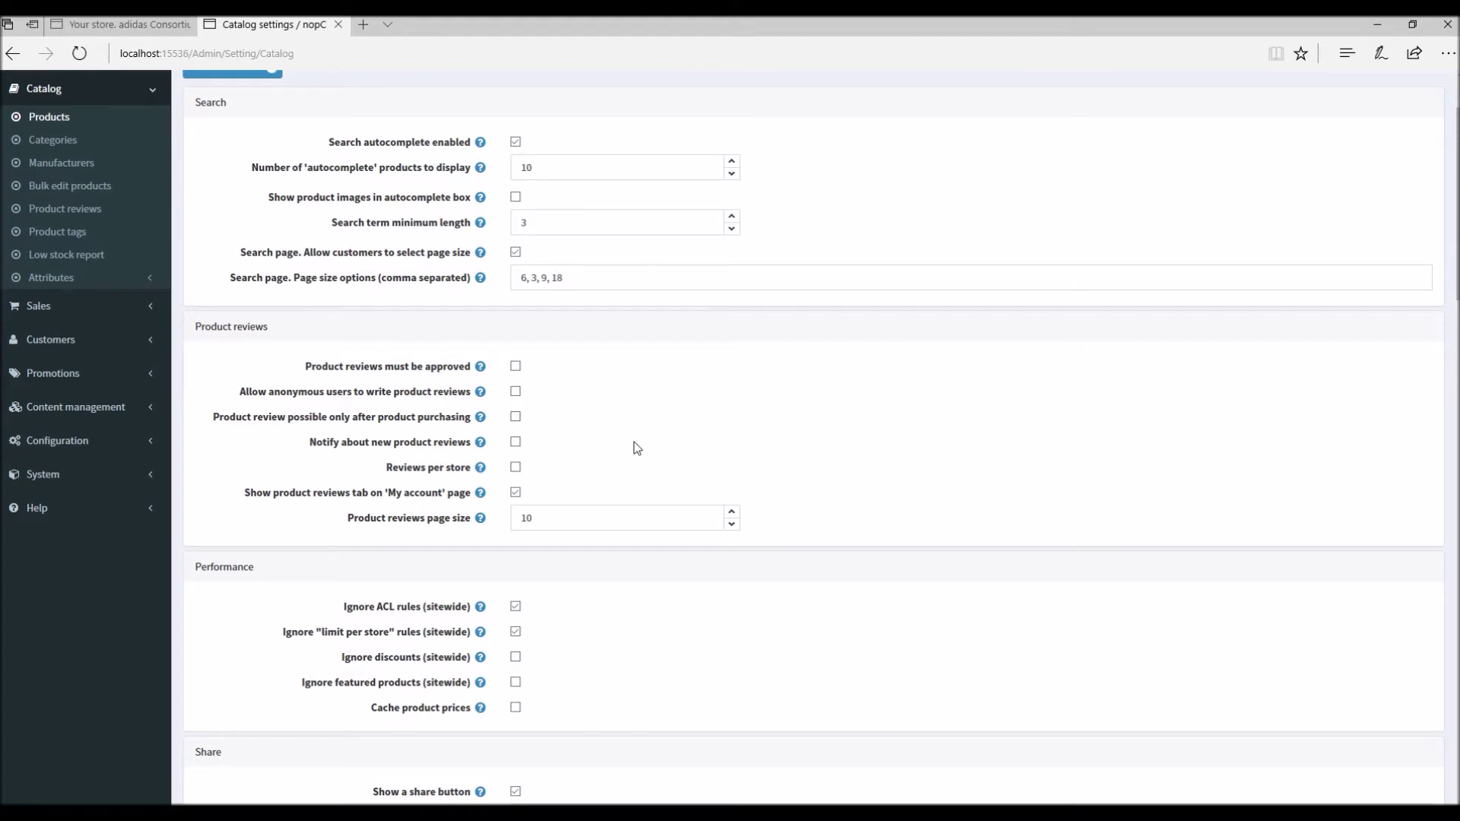
drag(383, 467, 477, 478)
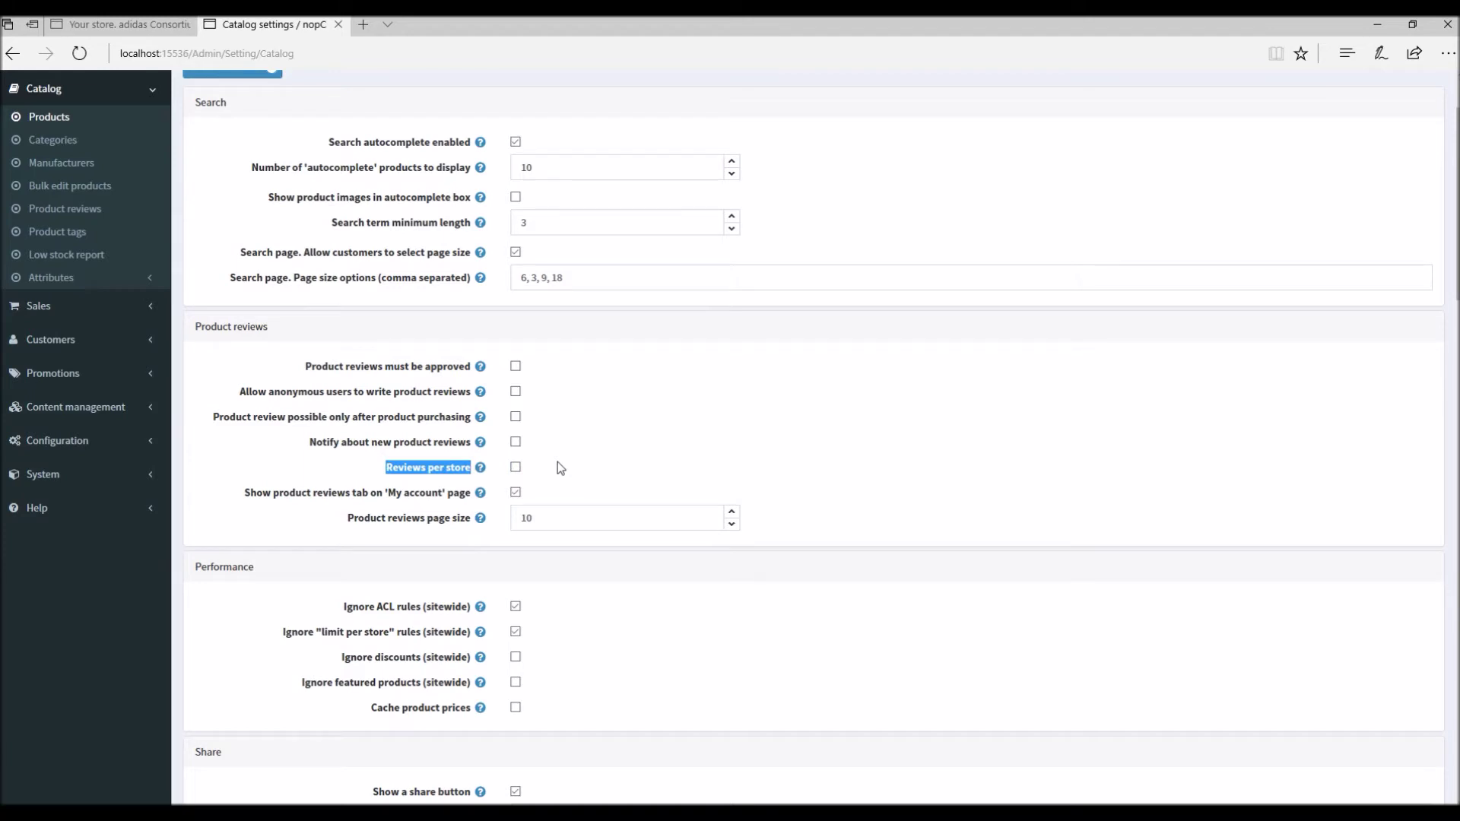
click(516, 467)
click(599, 472)
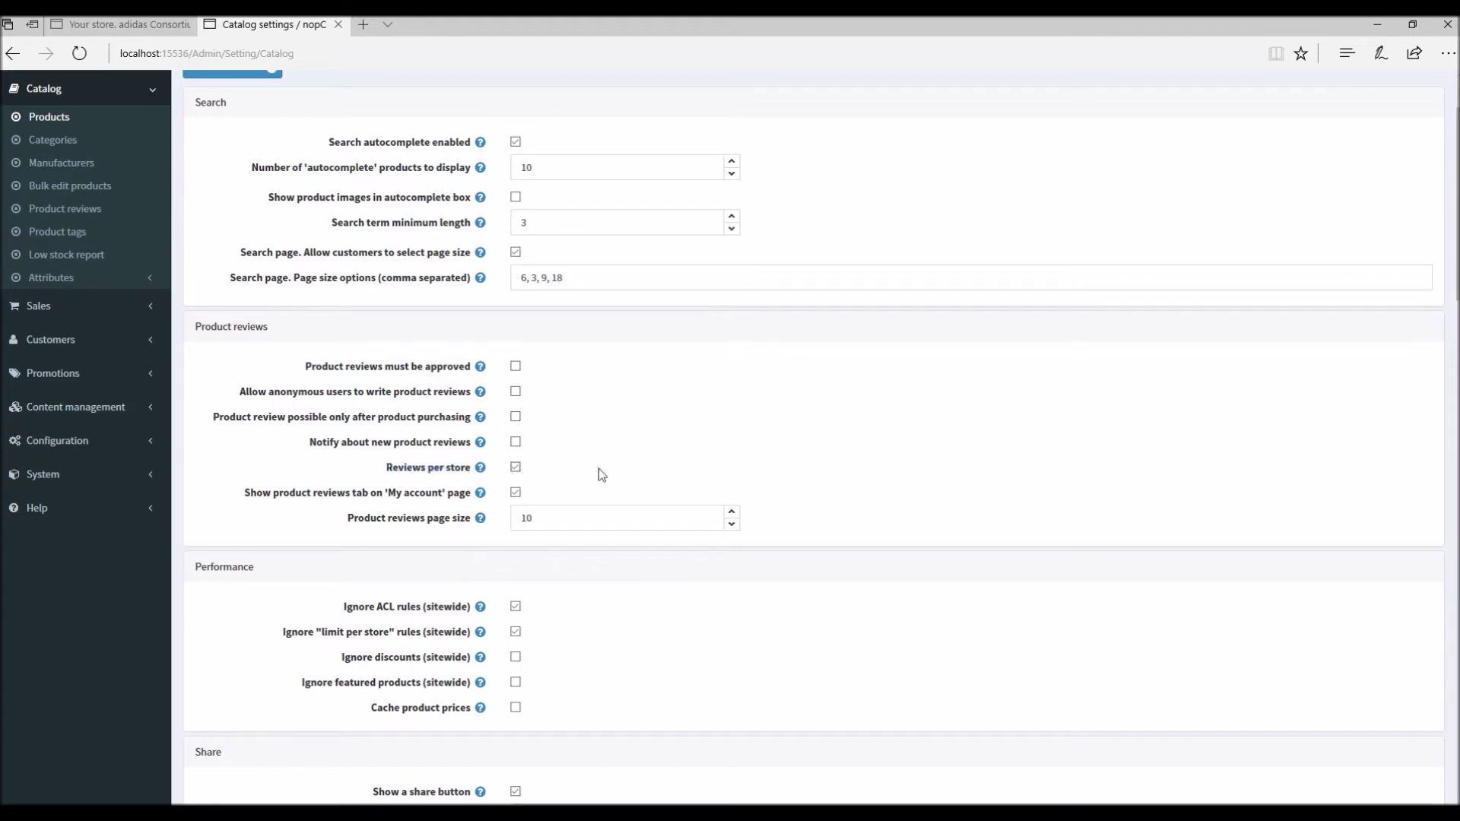
click(515, 471)
drag(240, 493, 454, 508)
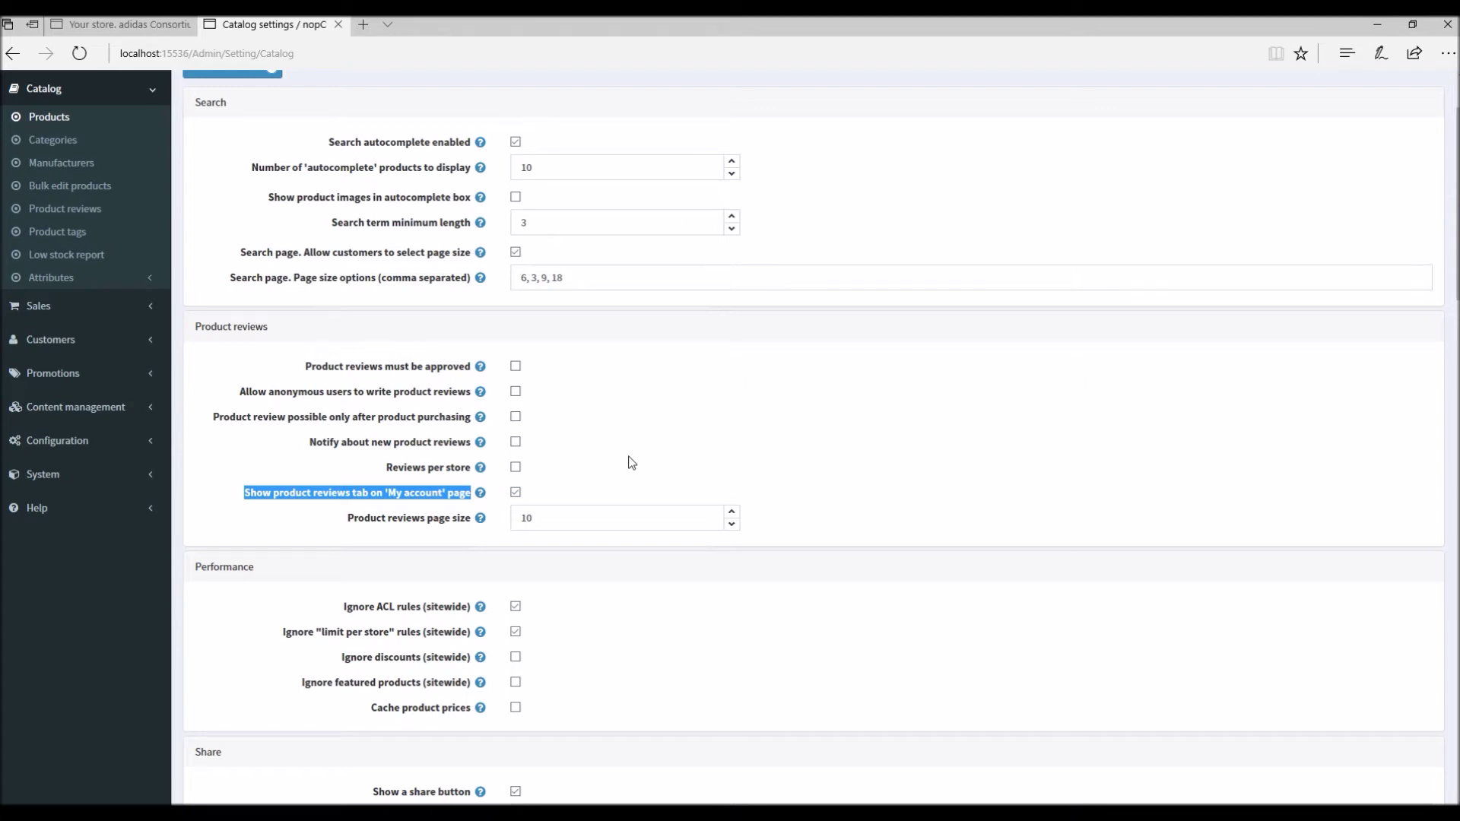
click(122, 27)
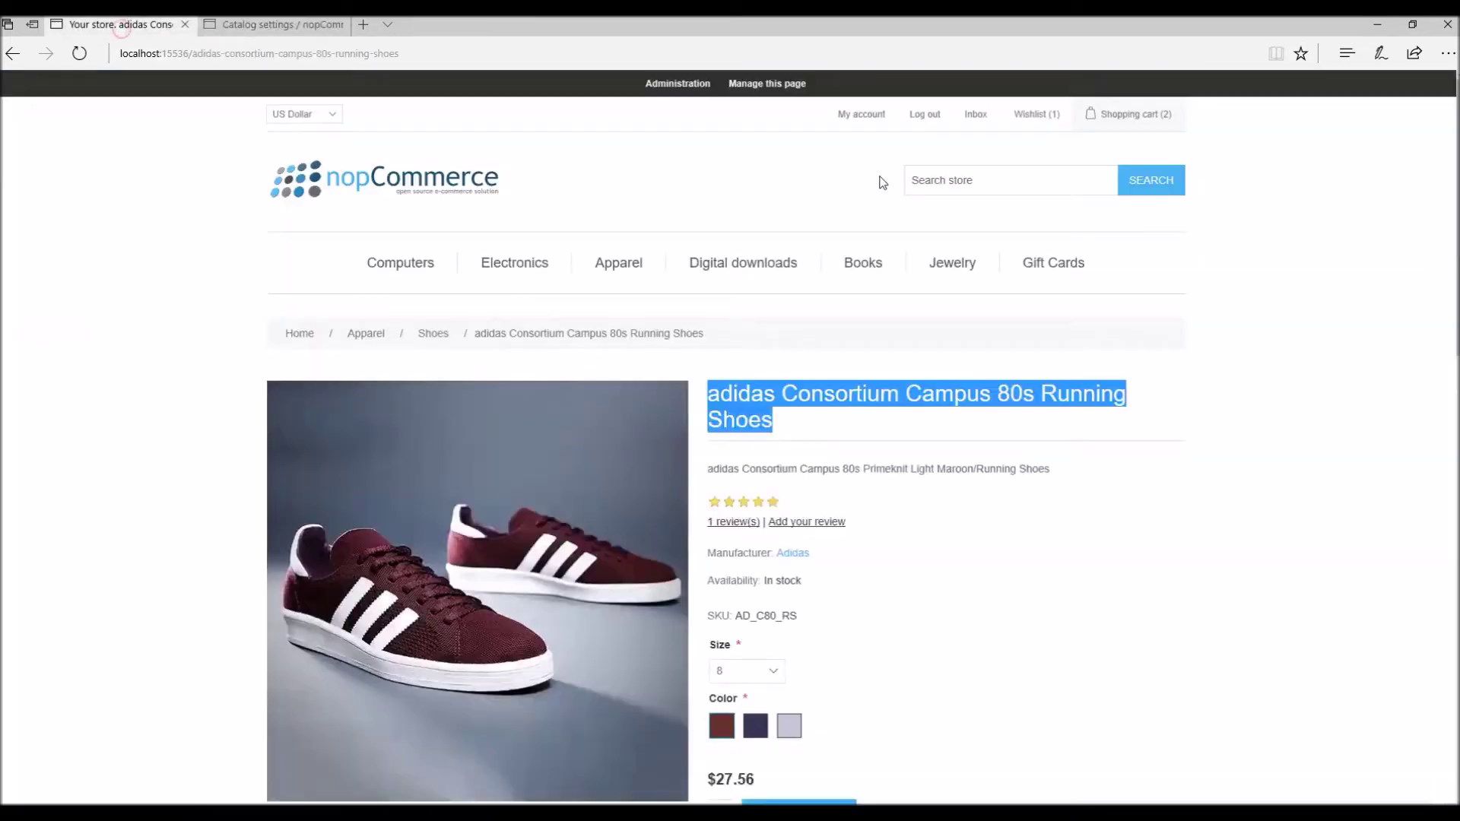
Step: View My account > My product reviews in the store, then return to admin Catalog settings
click(1314, 241)
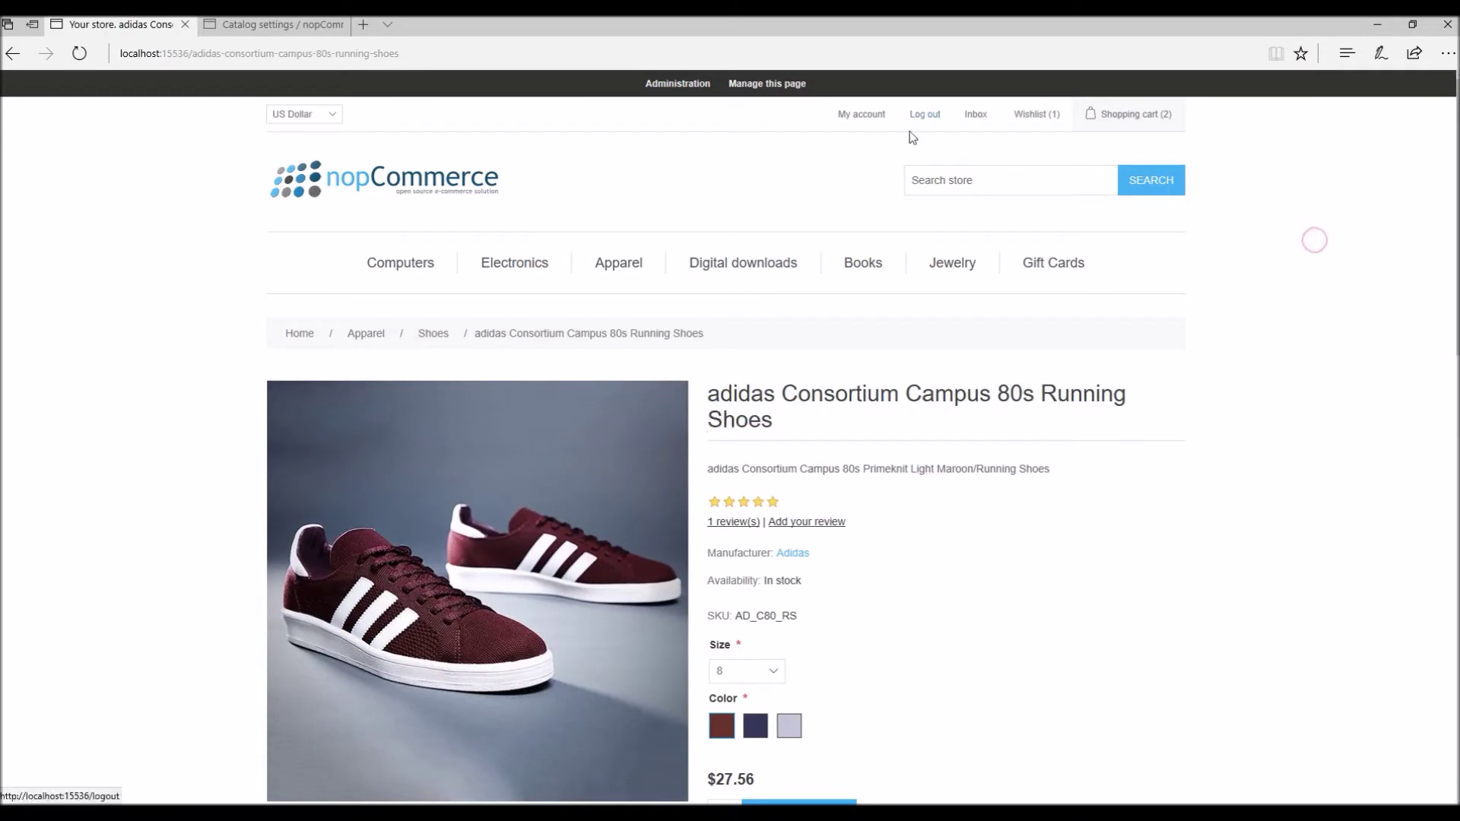
click(855, 118)
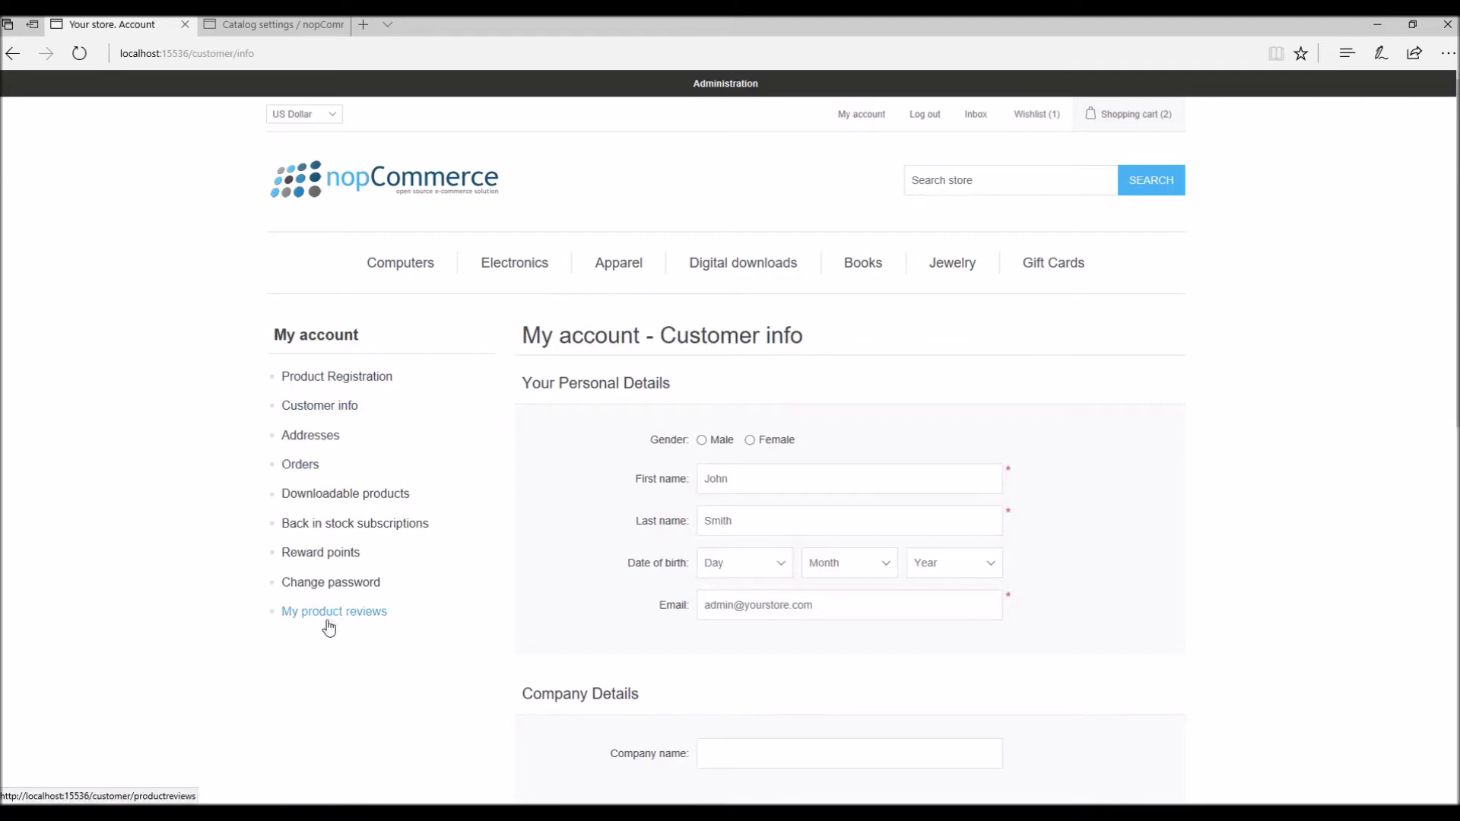
click(327, 620)
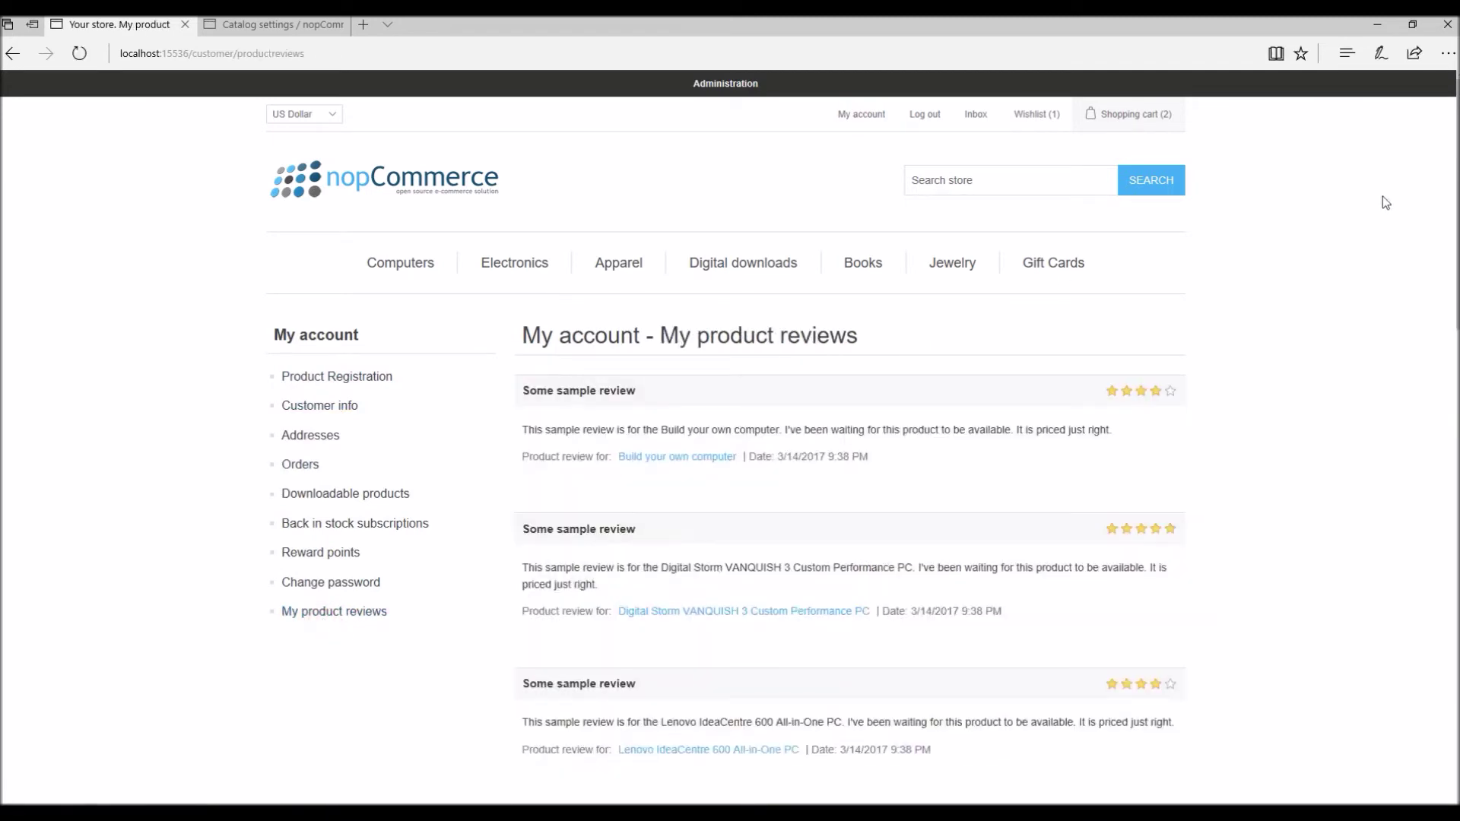
drag(1454, 212, 1383, 214)
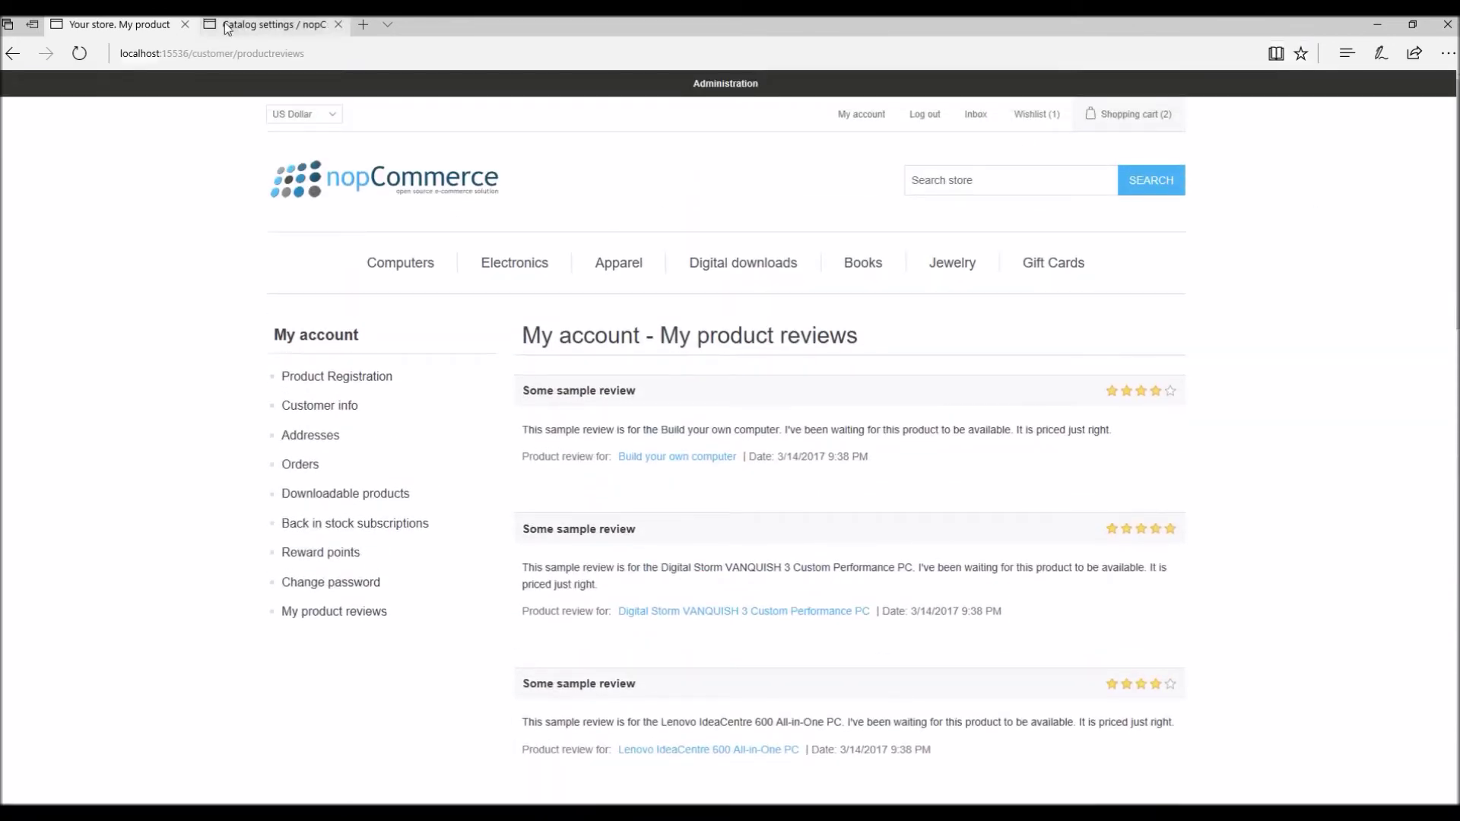
click(274, 25)
Step: Review the Product reviews page size setting, then open the Catalog > Products list
click(707, 420)
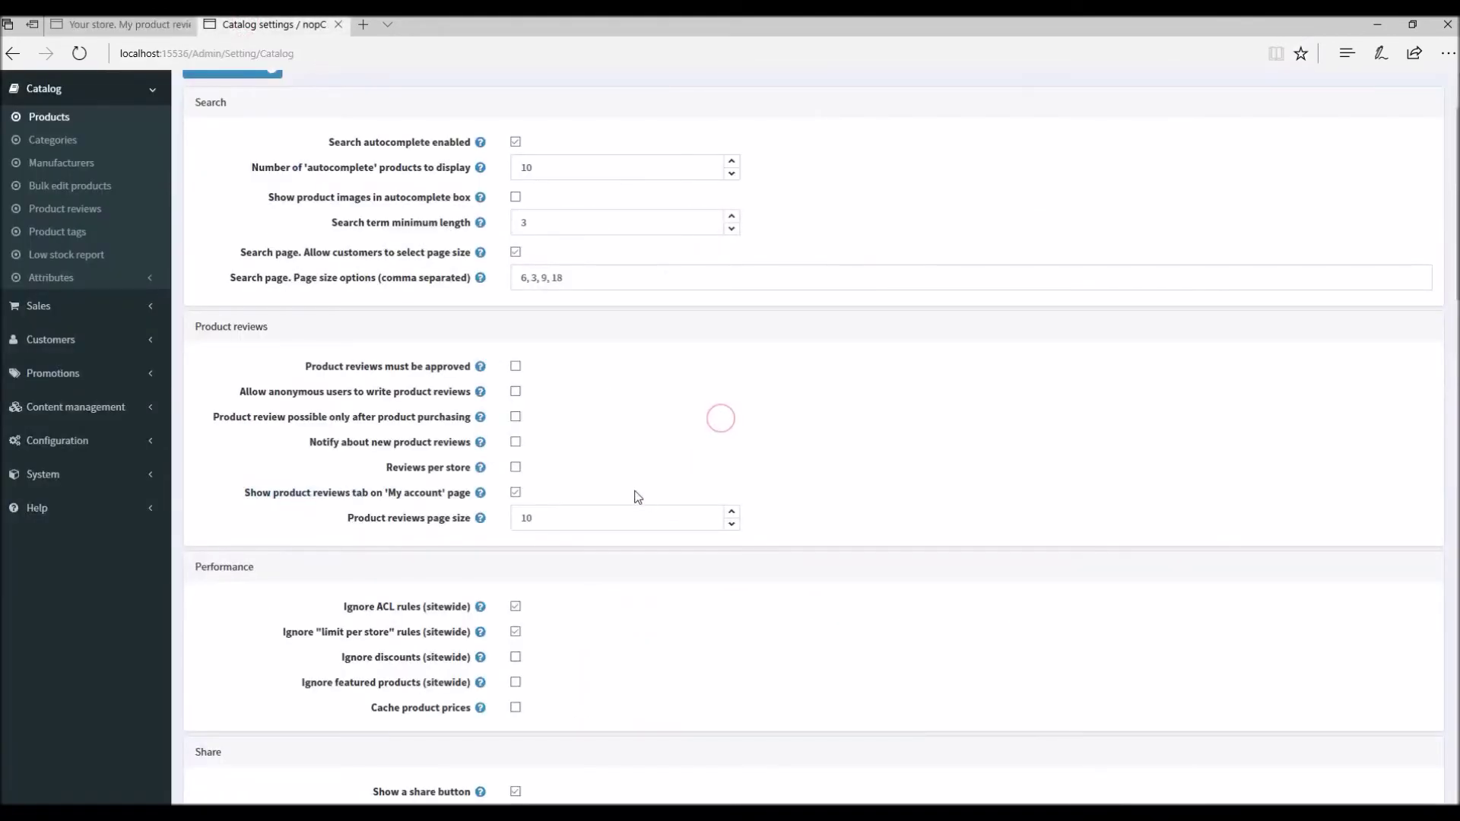
drag(336, 520, 471, 527)
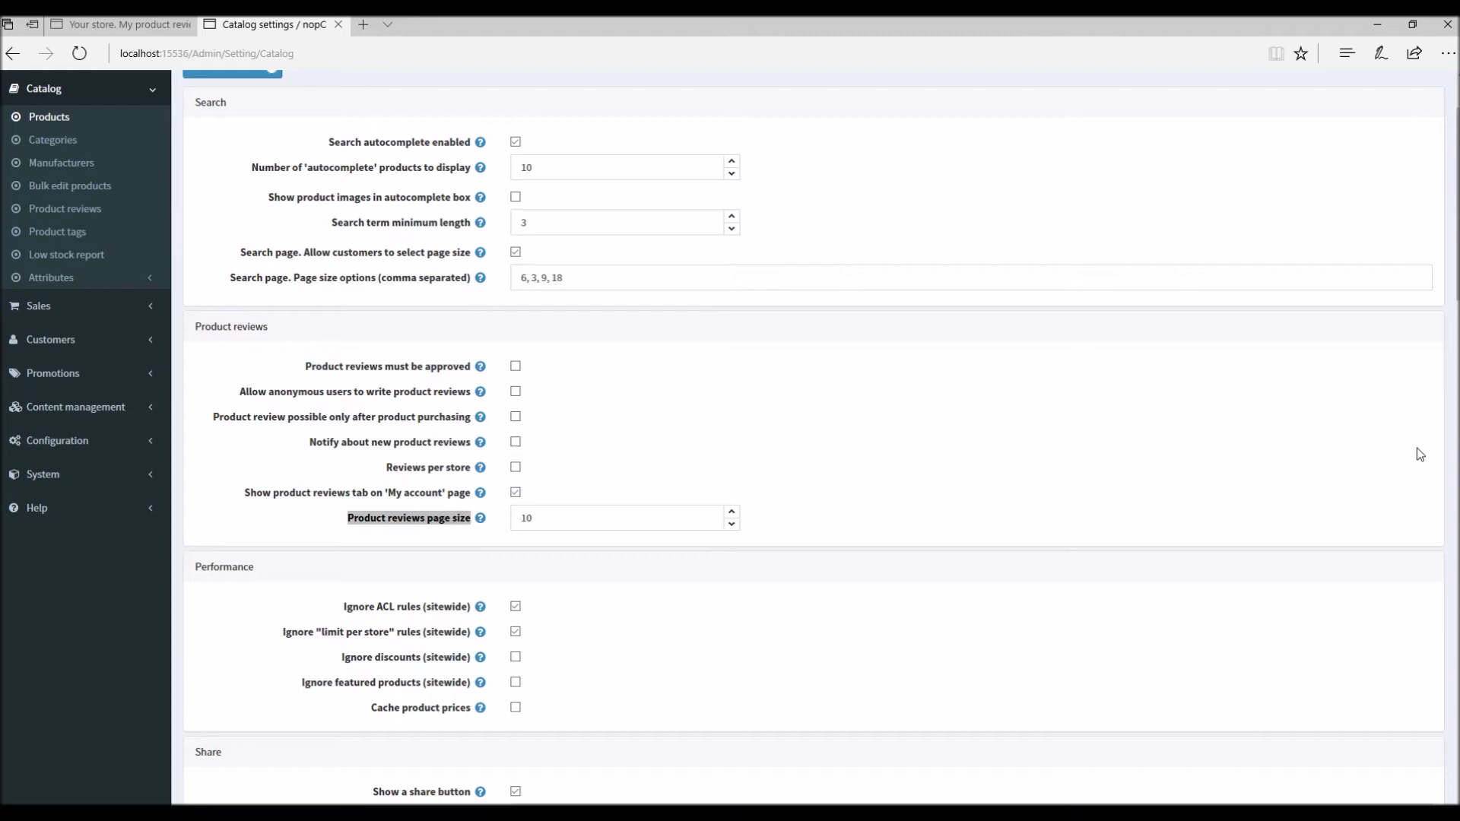
click(804, 376)
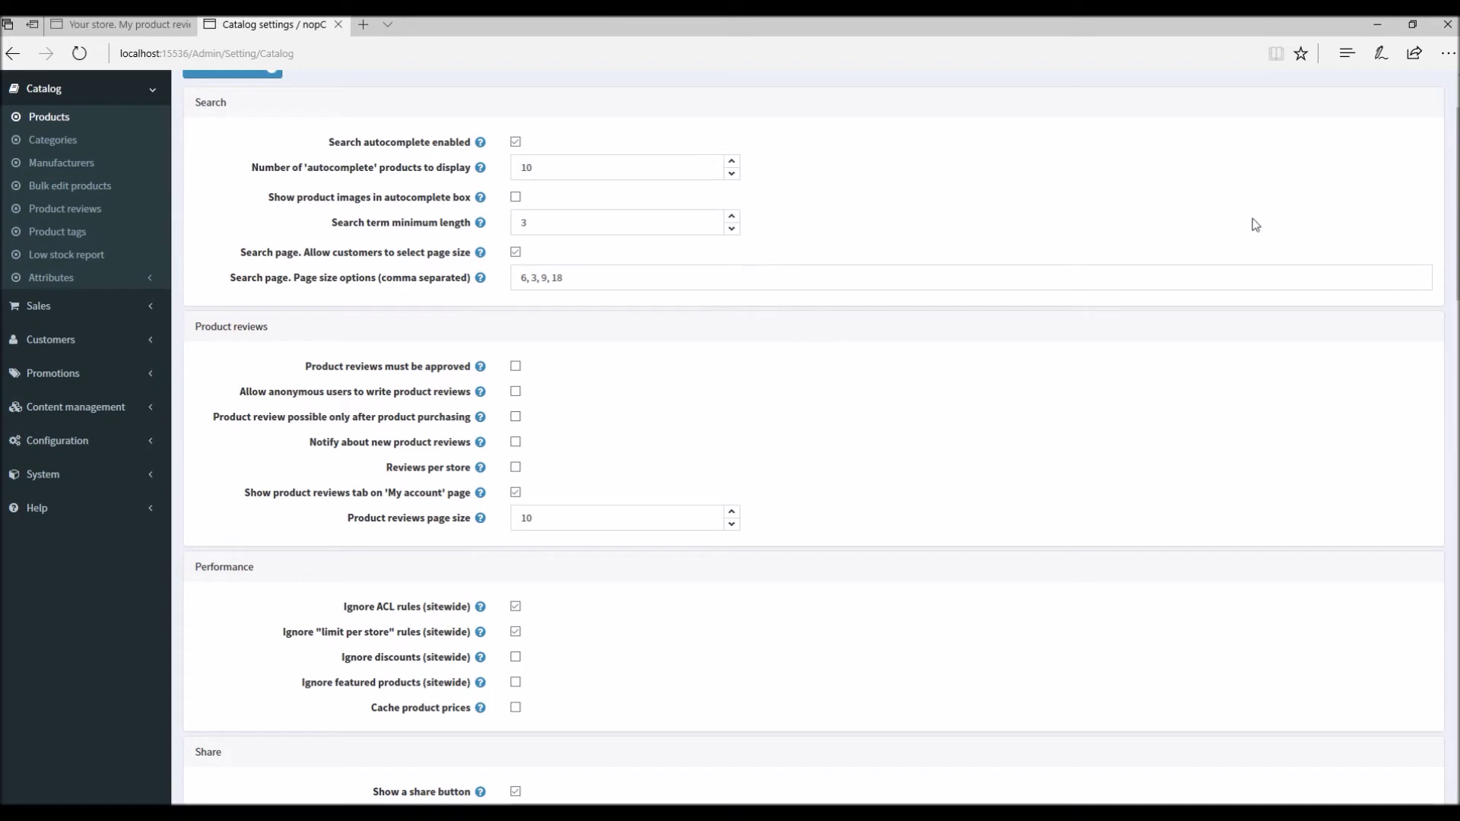
drag(1454, 219, 1455, 194)
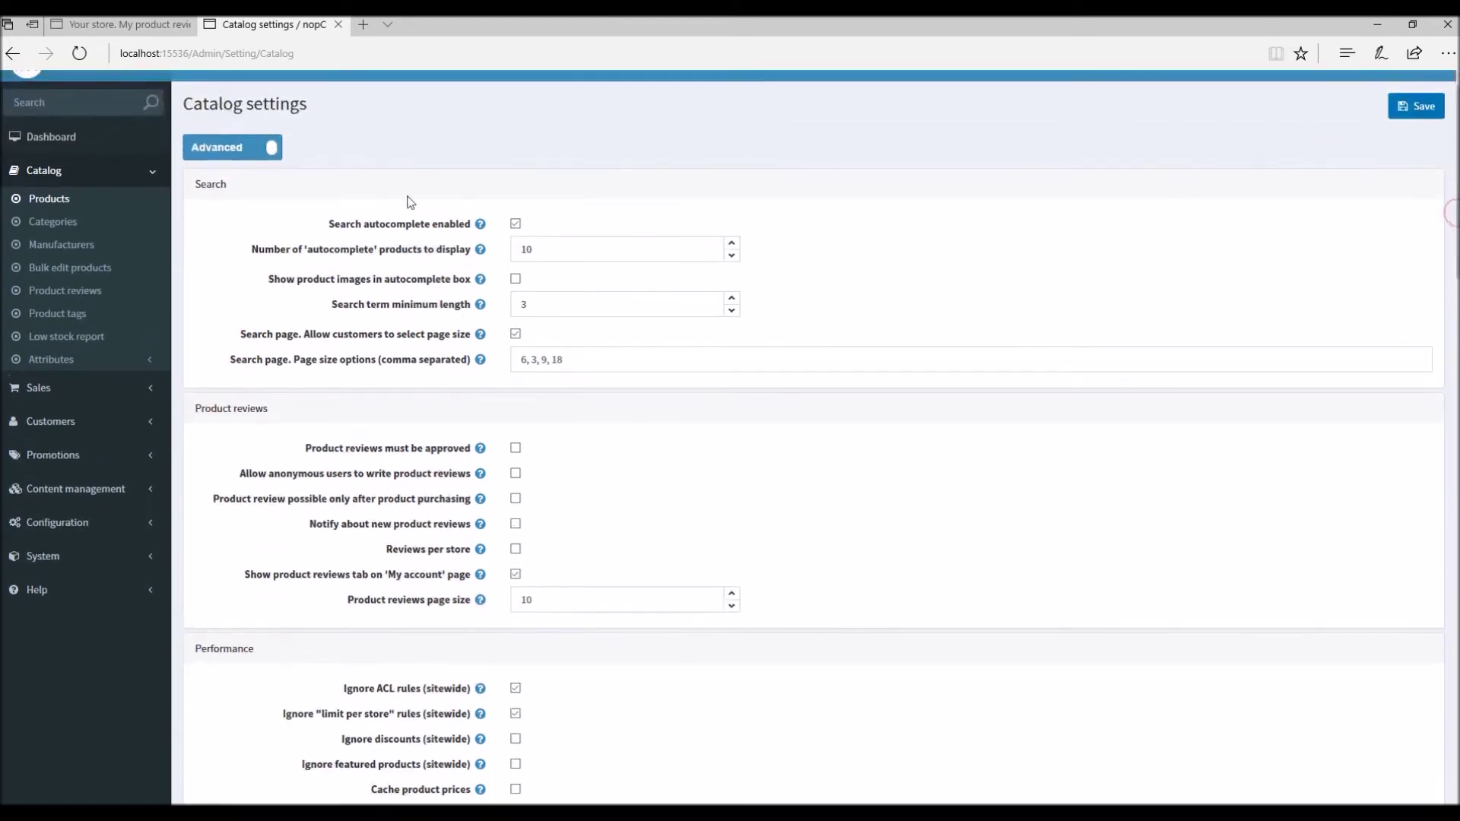
click(48, 194)
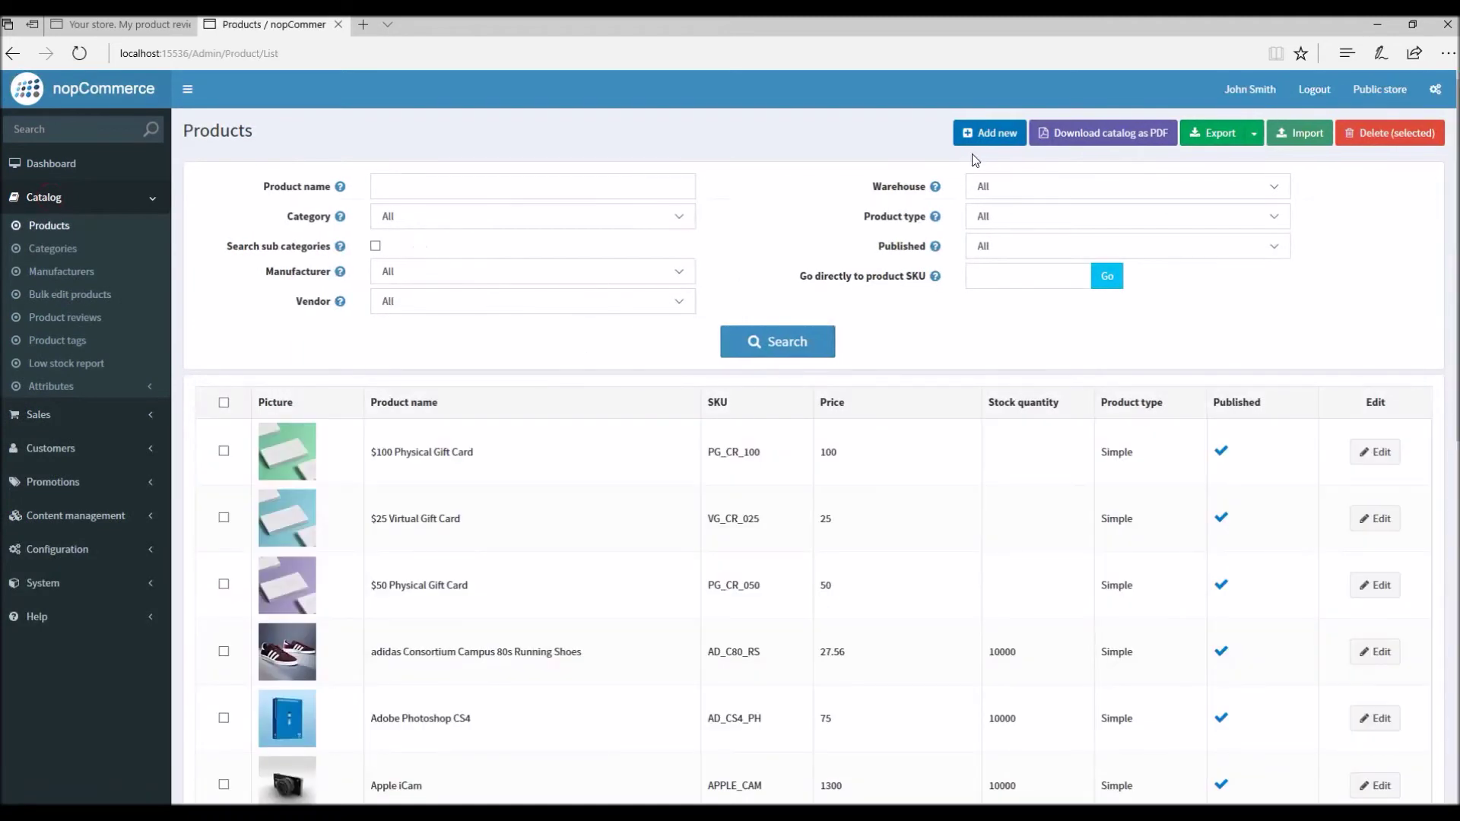
Step: Start adding a new product and move through its name and description fields
click(982, 138)
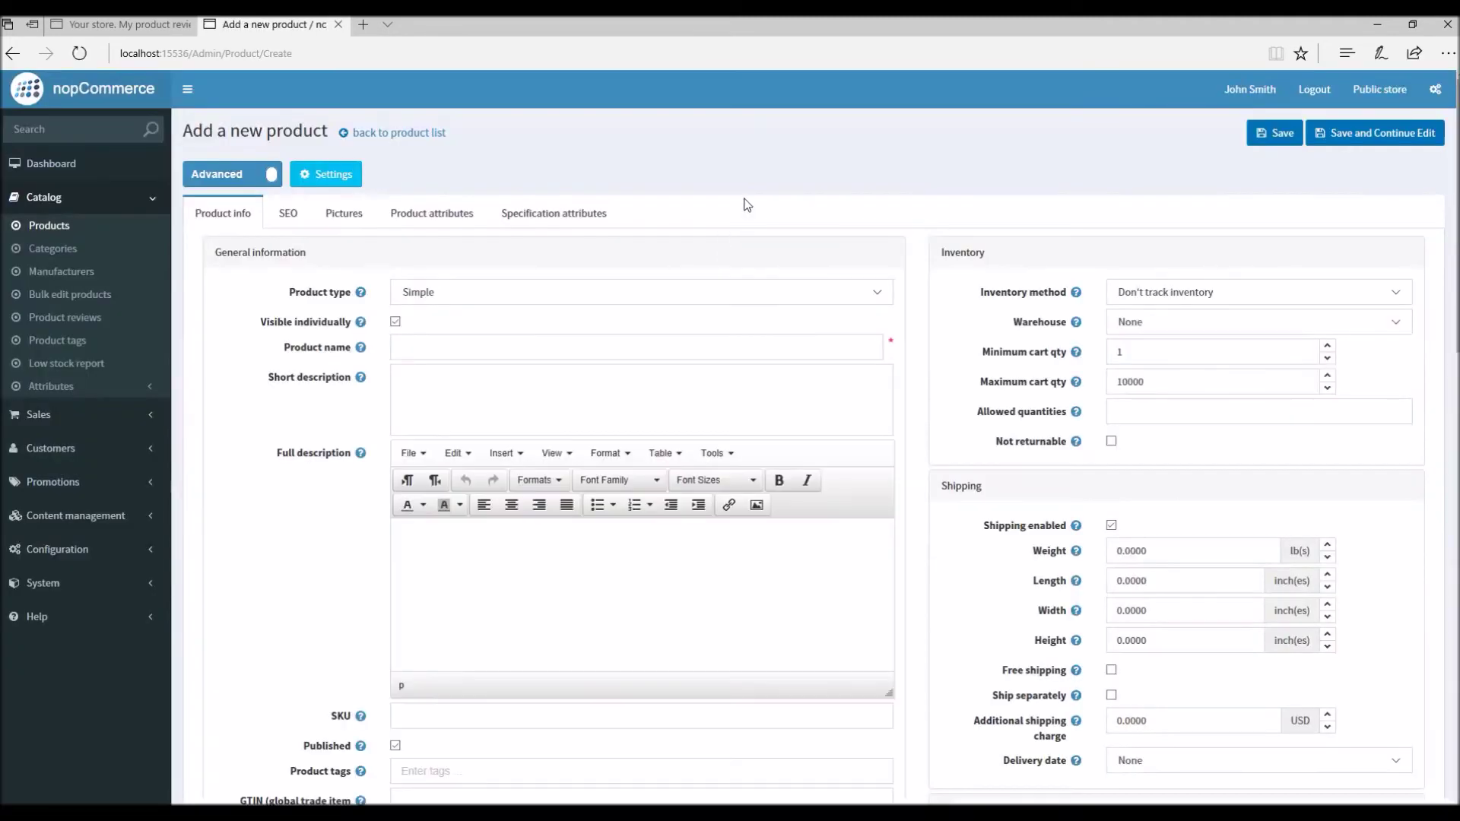
scroll(1448, 177, down, 2)
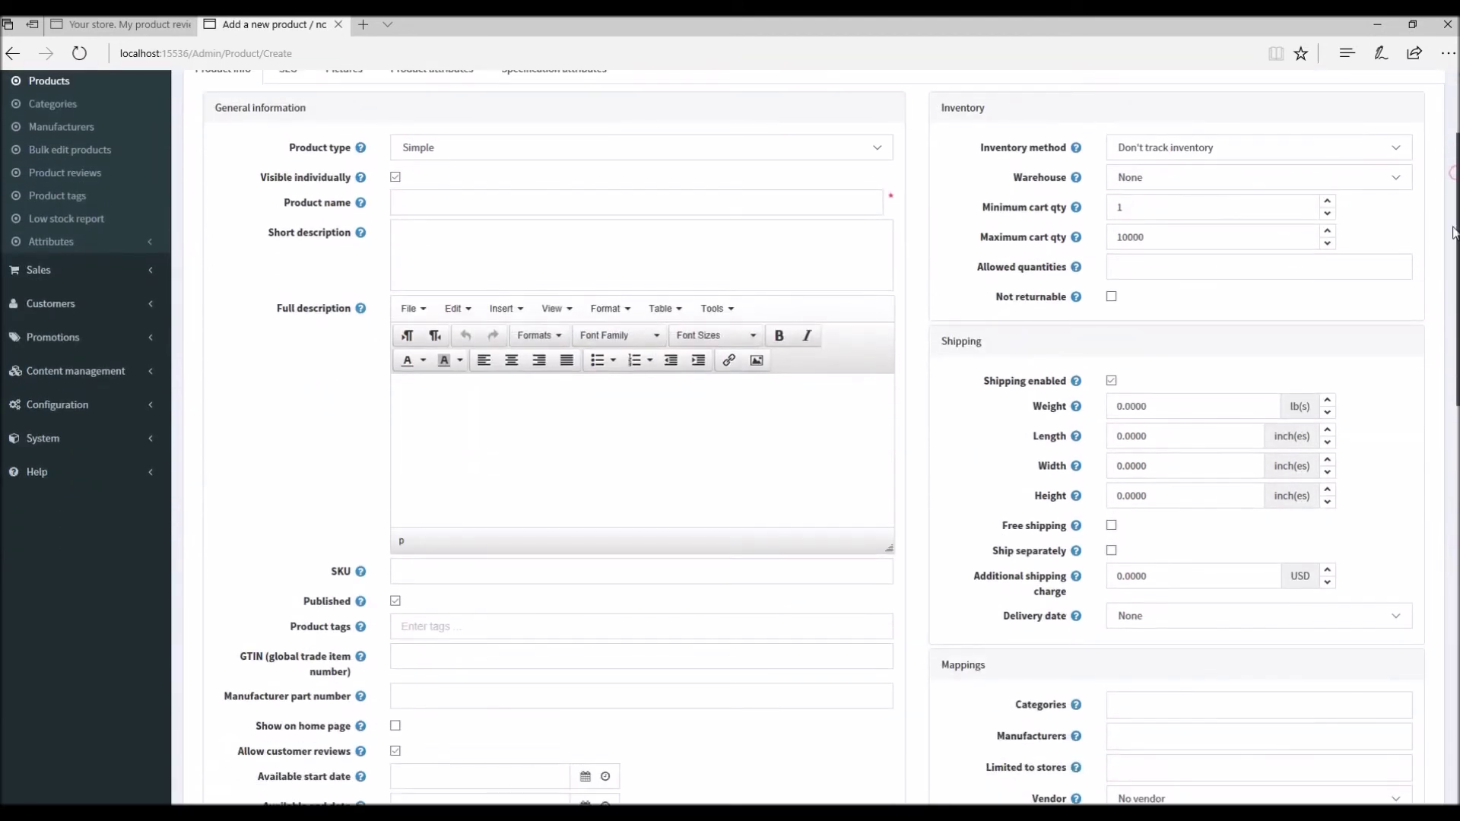
click(494, 214)
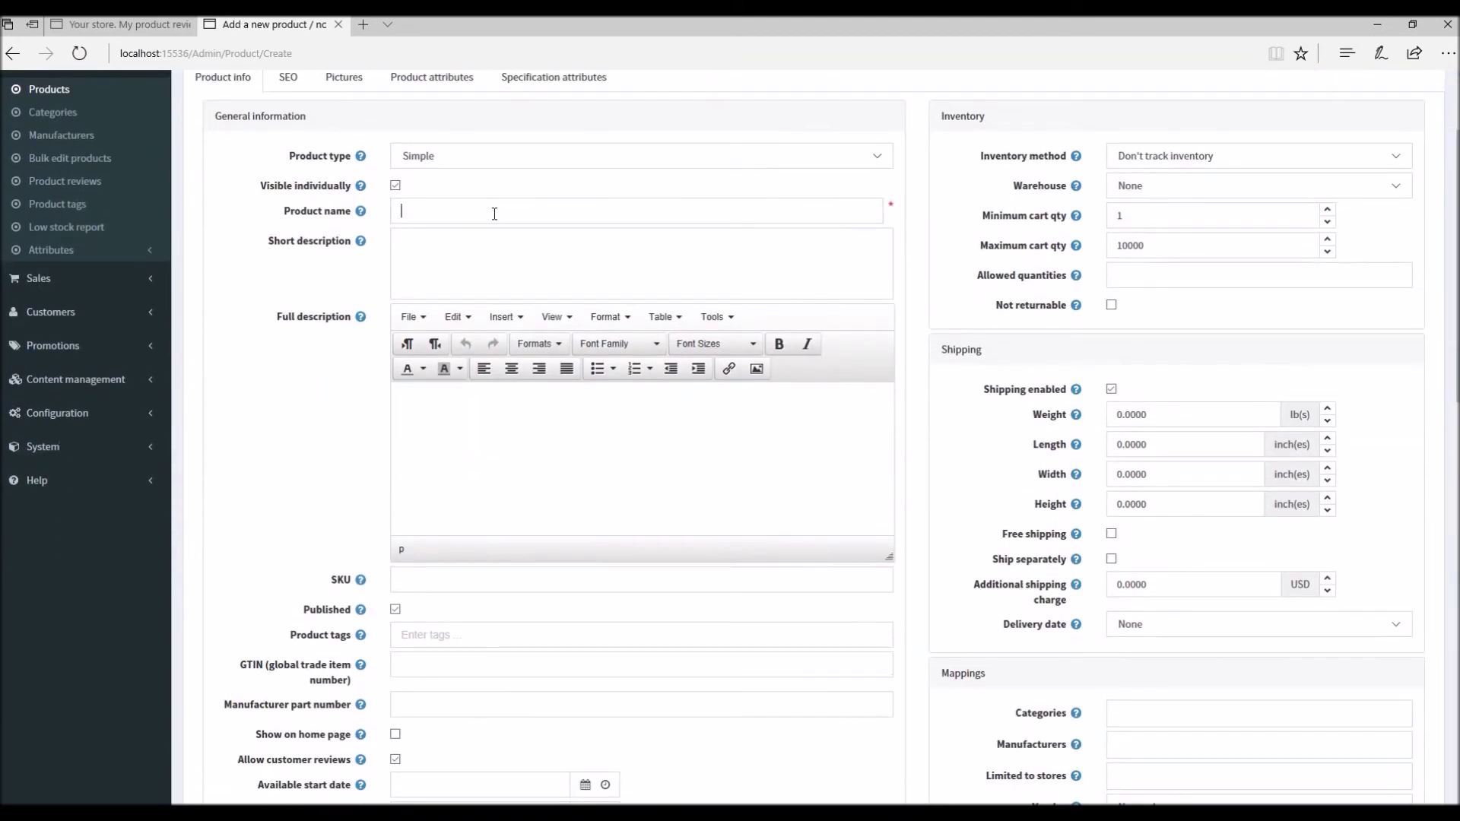
click(439, 263)
click(456, 404)
drag(1454, 224, 1438, 379)
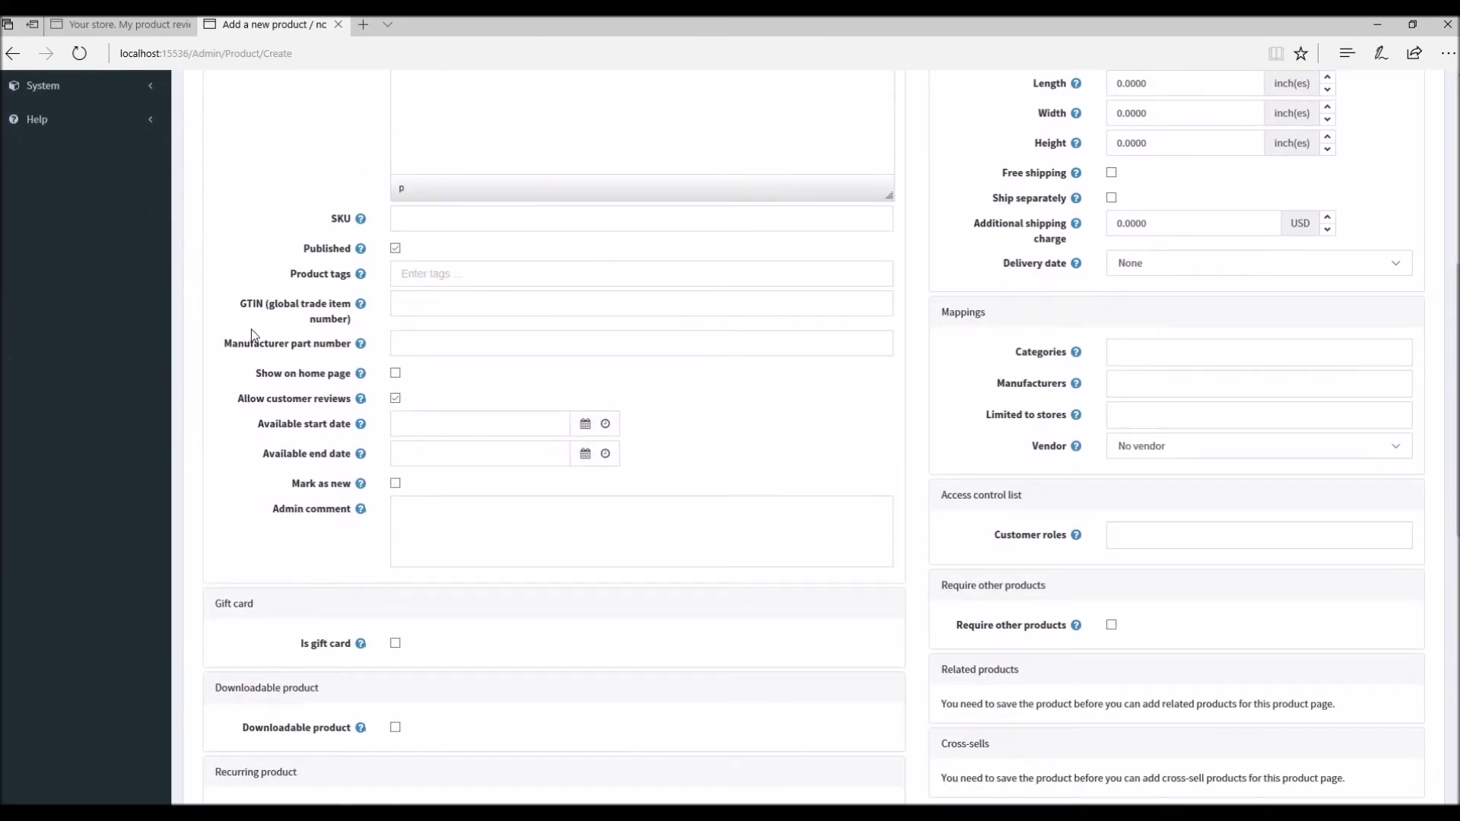
Step: Uncheck 'Allow customer reviews' for the new product
drag(234, 406, 340, 413)
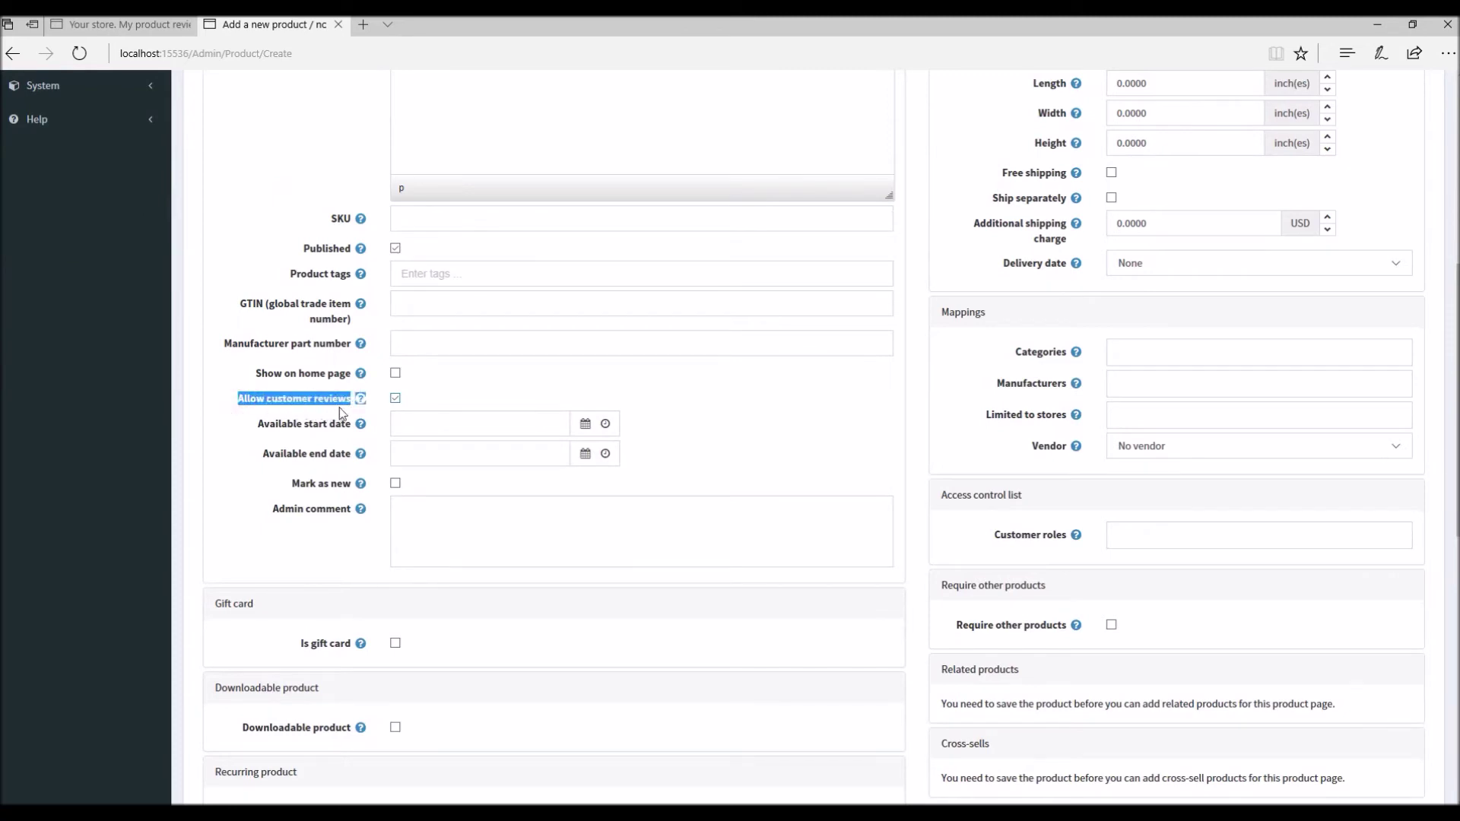
click(410, 398)
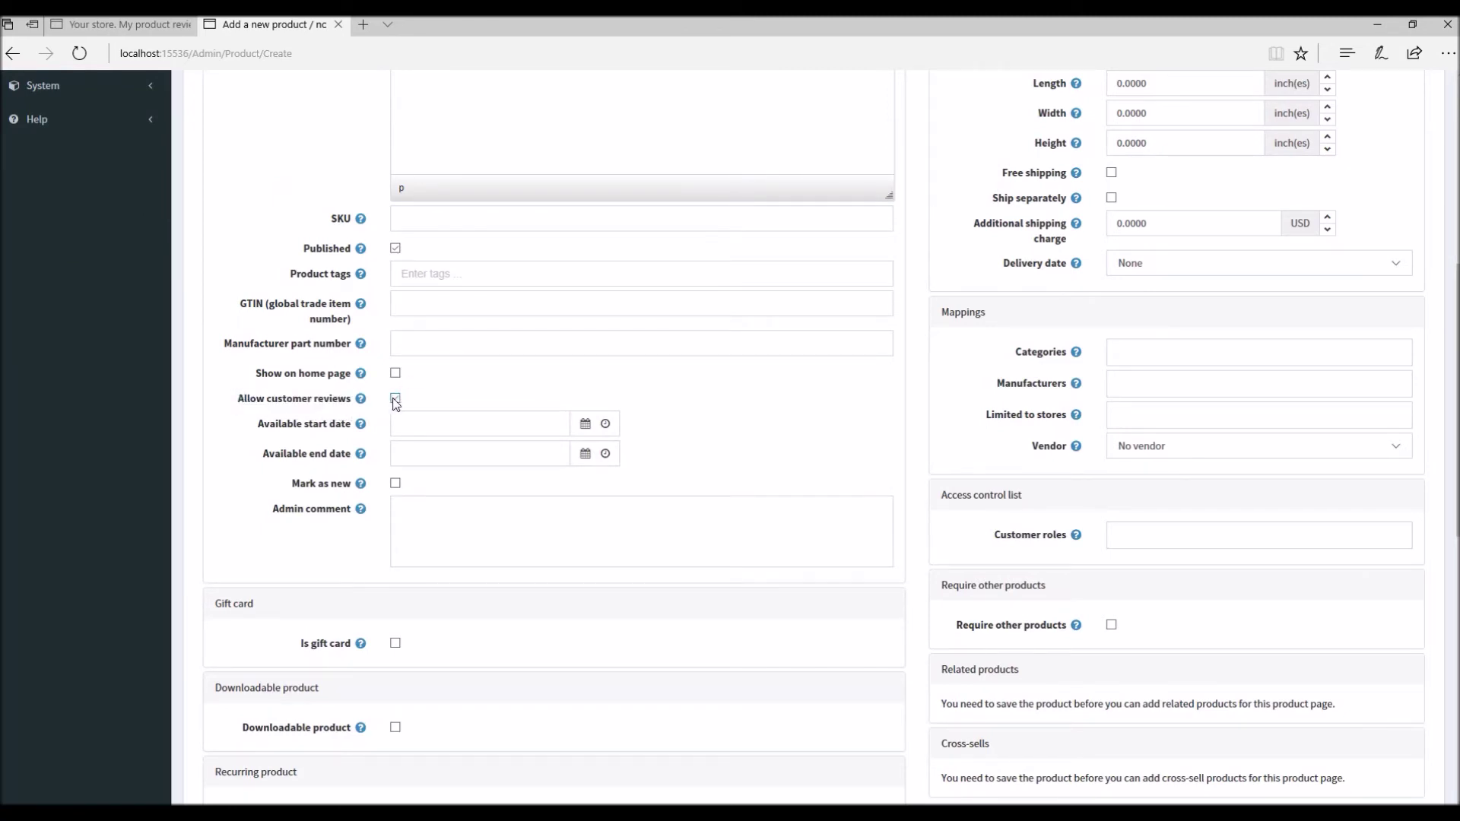
click(396, 400)
click(130, 24)
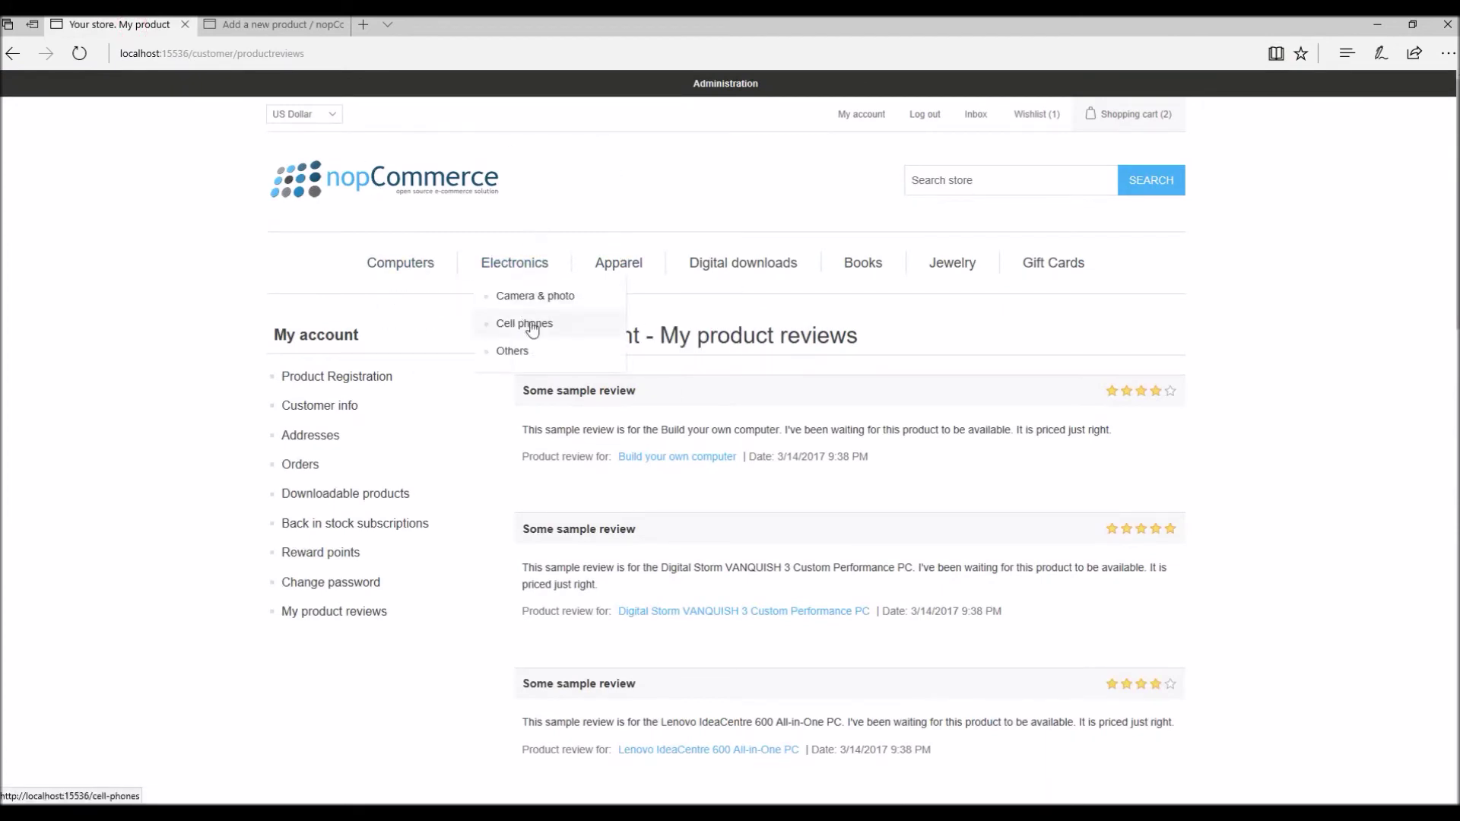
Step: View the adidas shoe via Apparel > Shoes, then re-check 'Allow customer reviews' on the new product
mouse_move(604, 272)
click(622, 296)
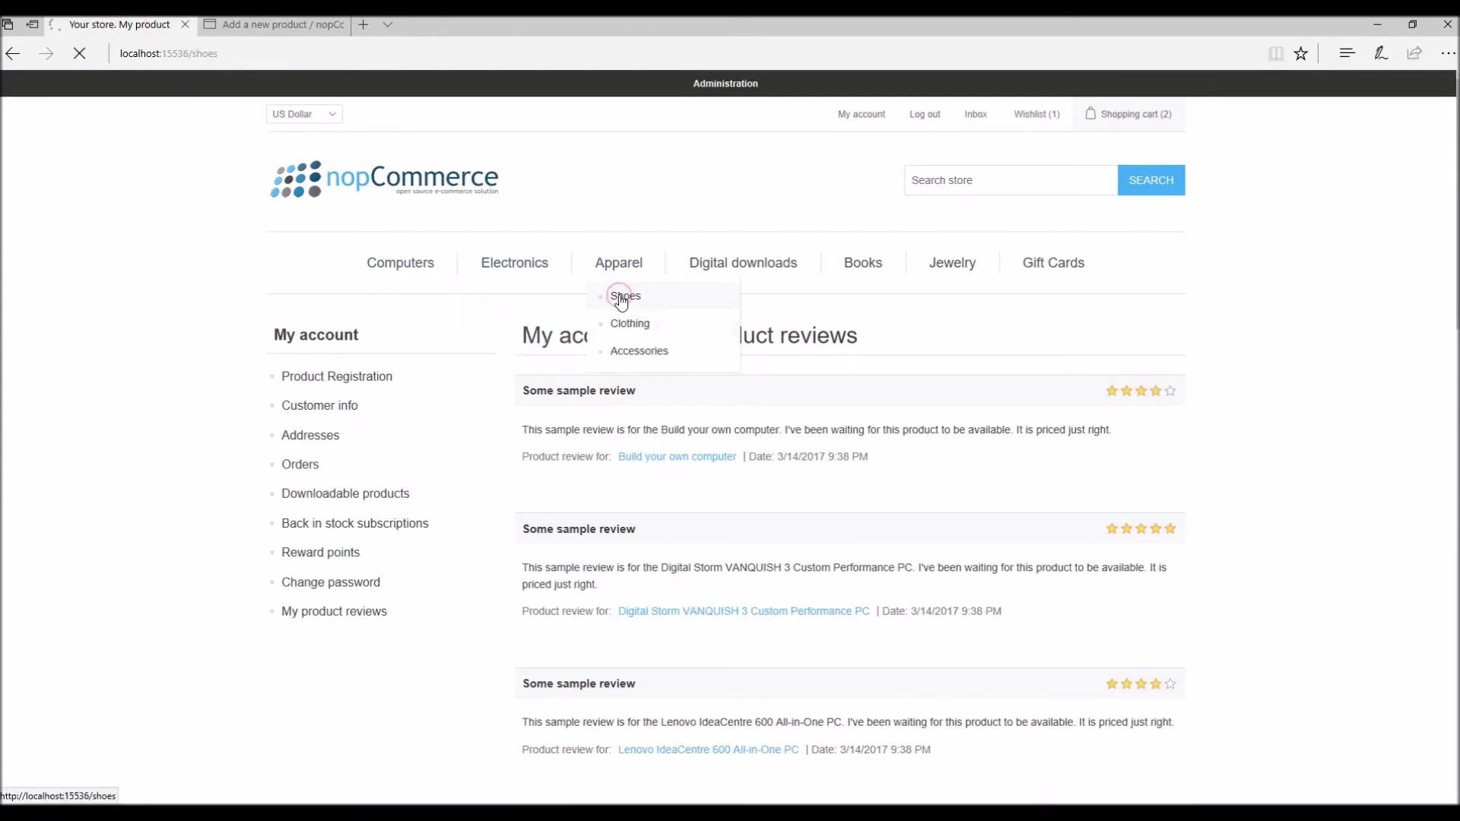
click(590, 634)
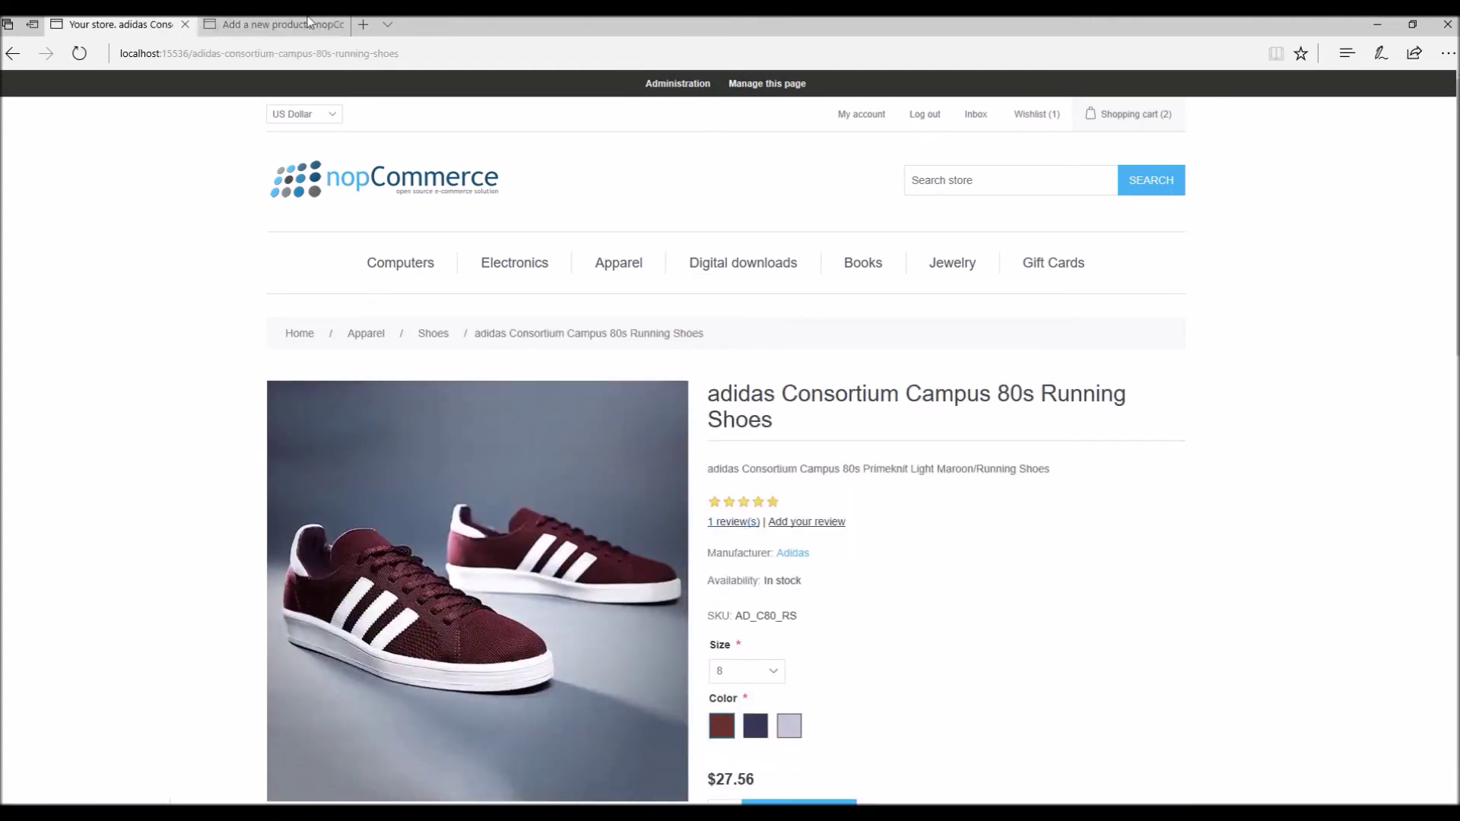
click(273, 24)
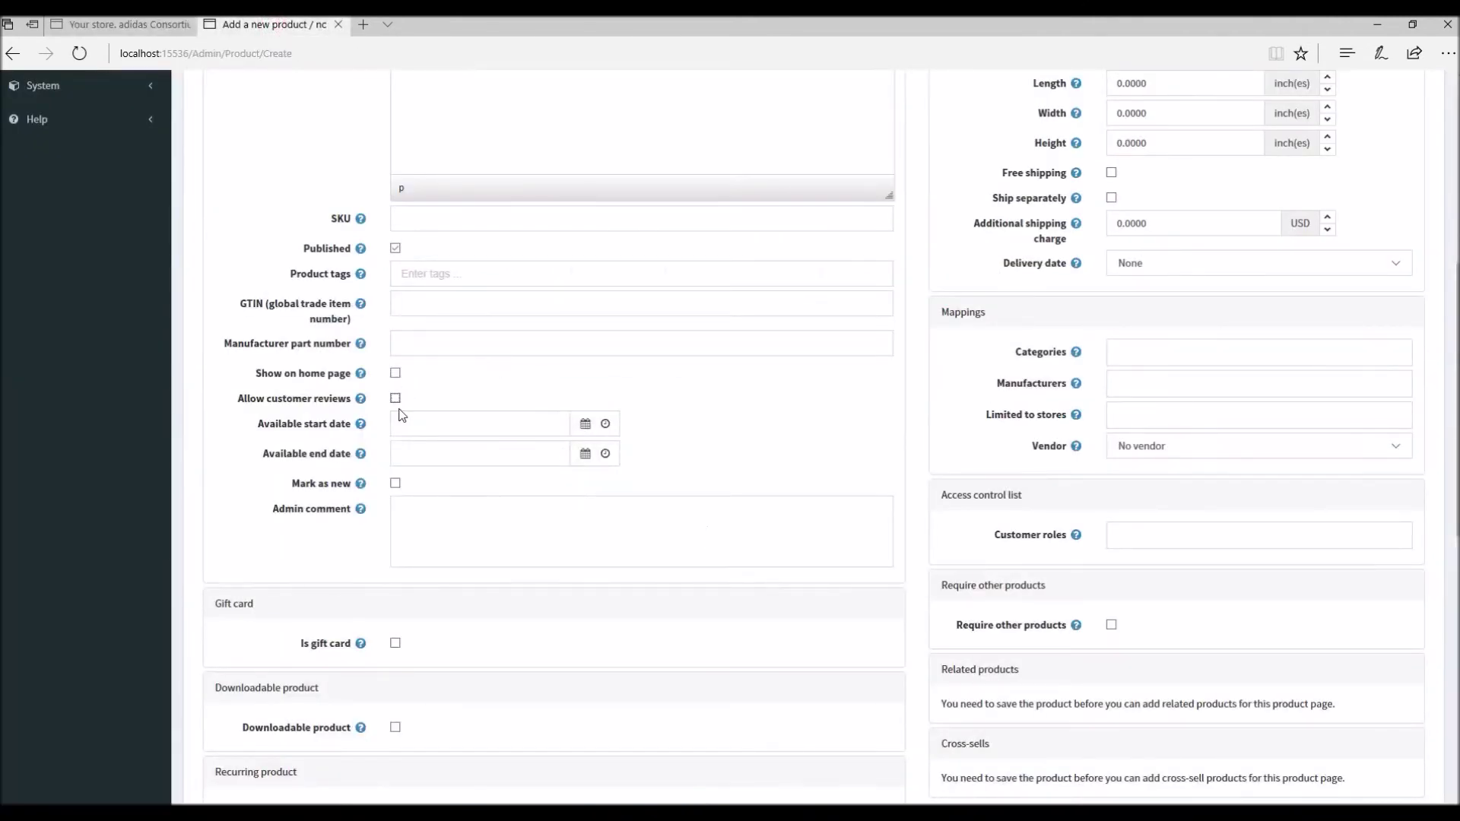
click(396, 399)
scroll(1347, 419, up, 1)
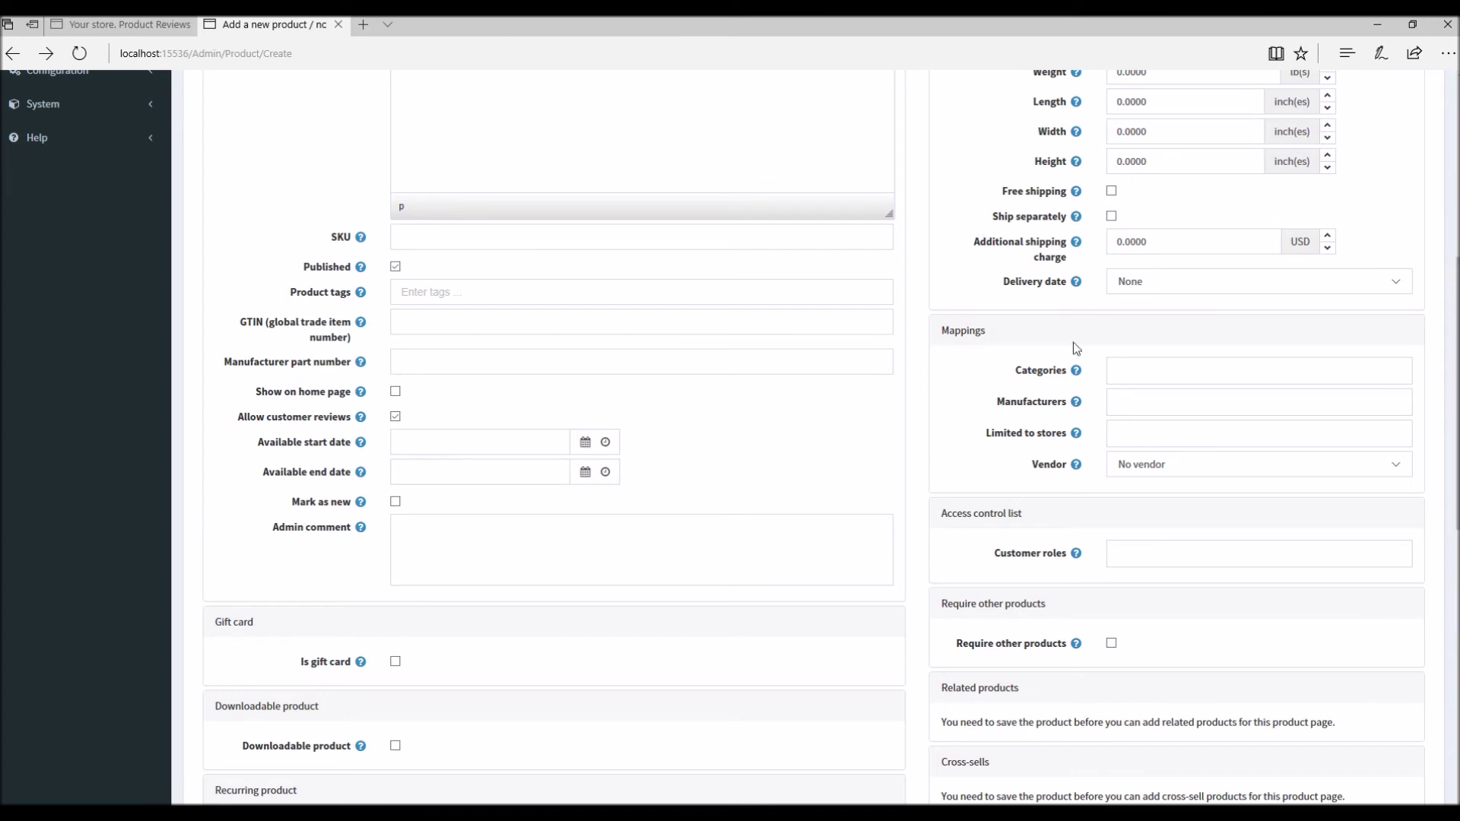
scroll(345, 117, up, 5)
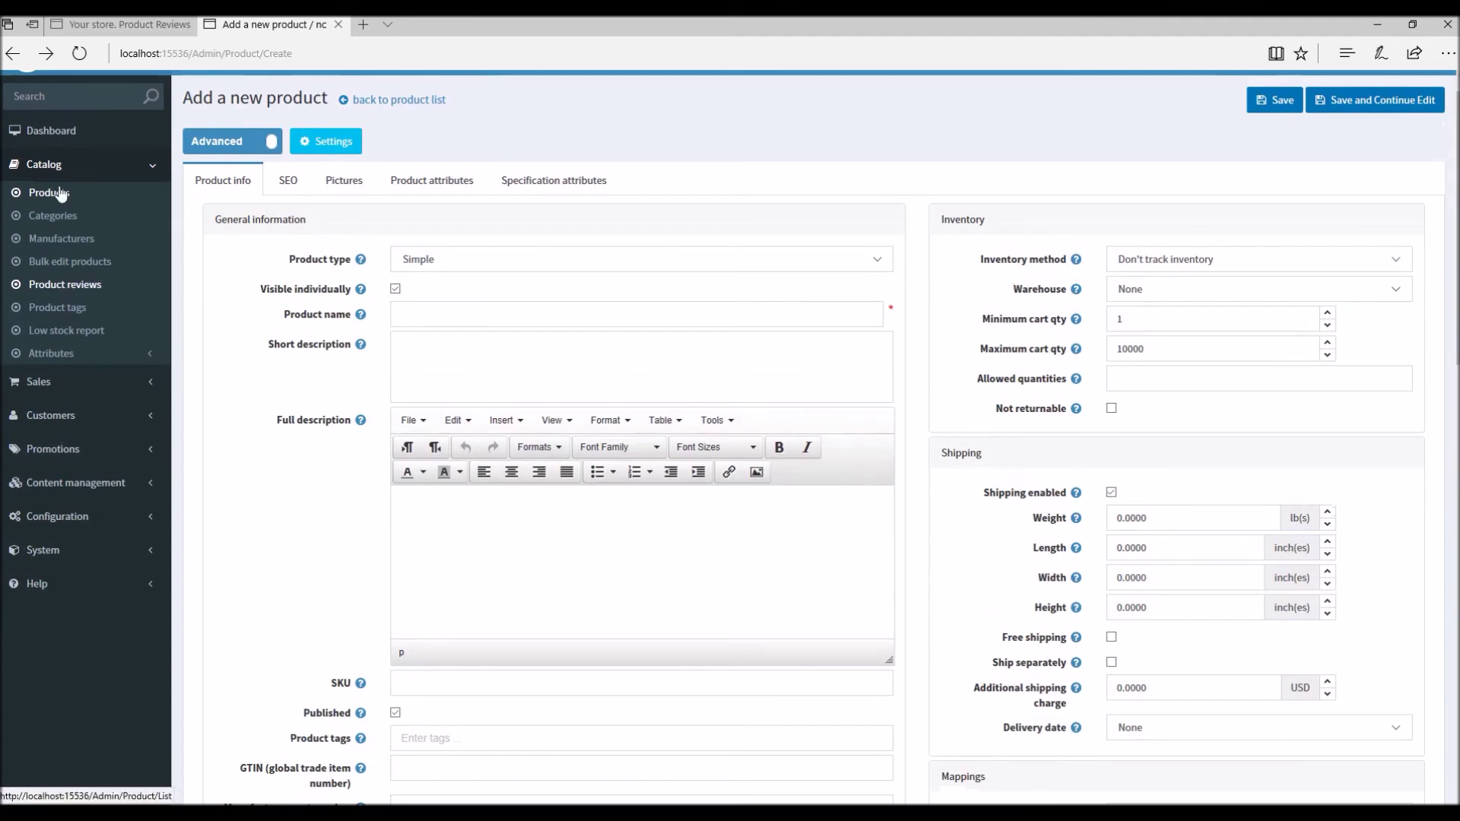
click(69, 289)
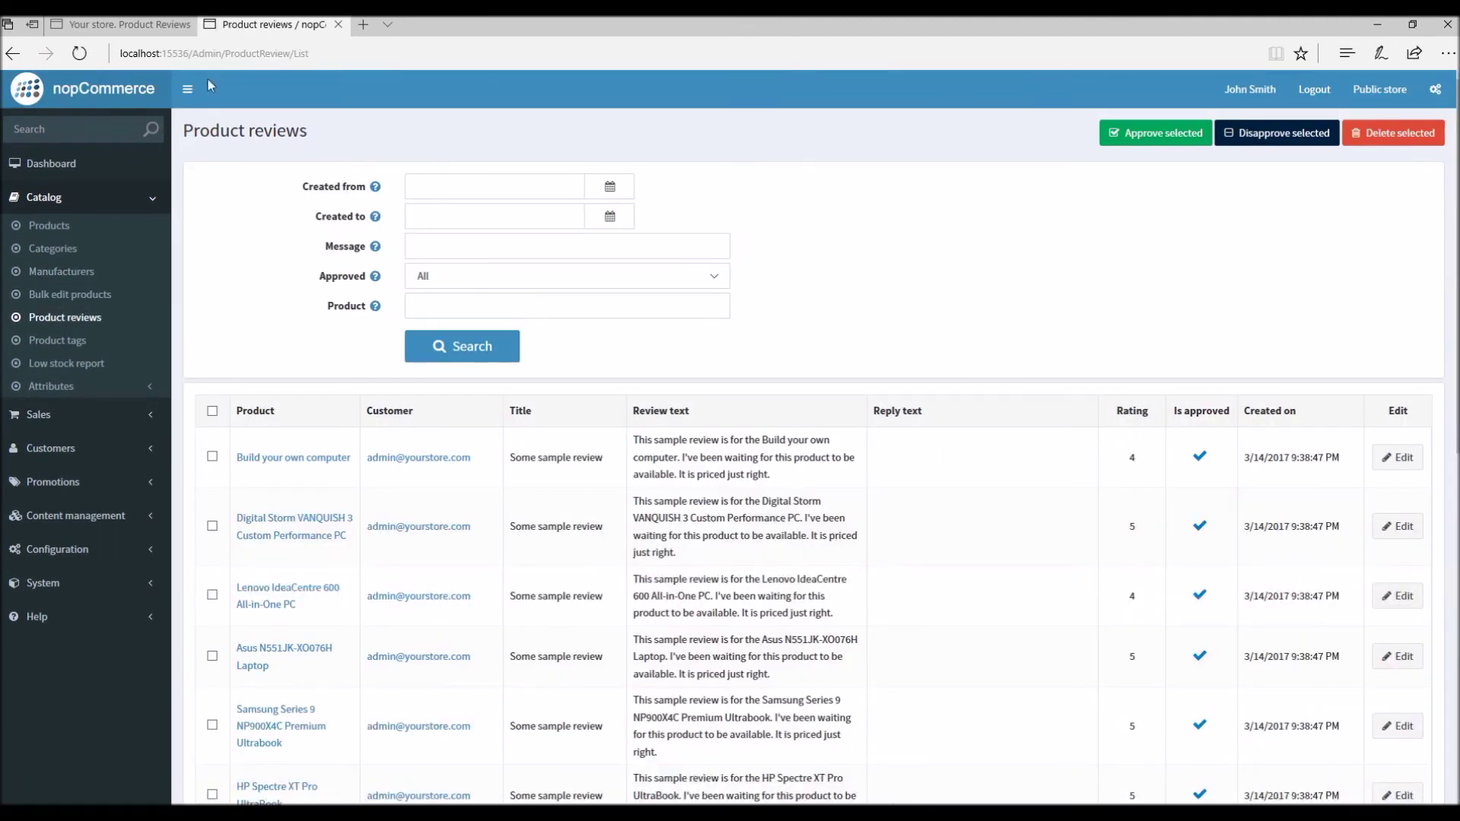
Step: Check the adidas shoe review text in the store, then return to the admin reviews list
click(122, 25)
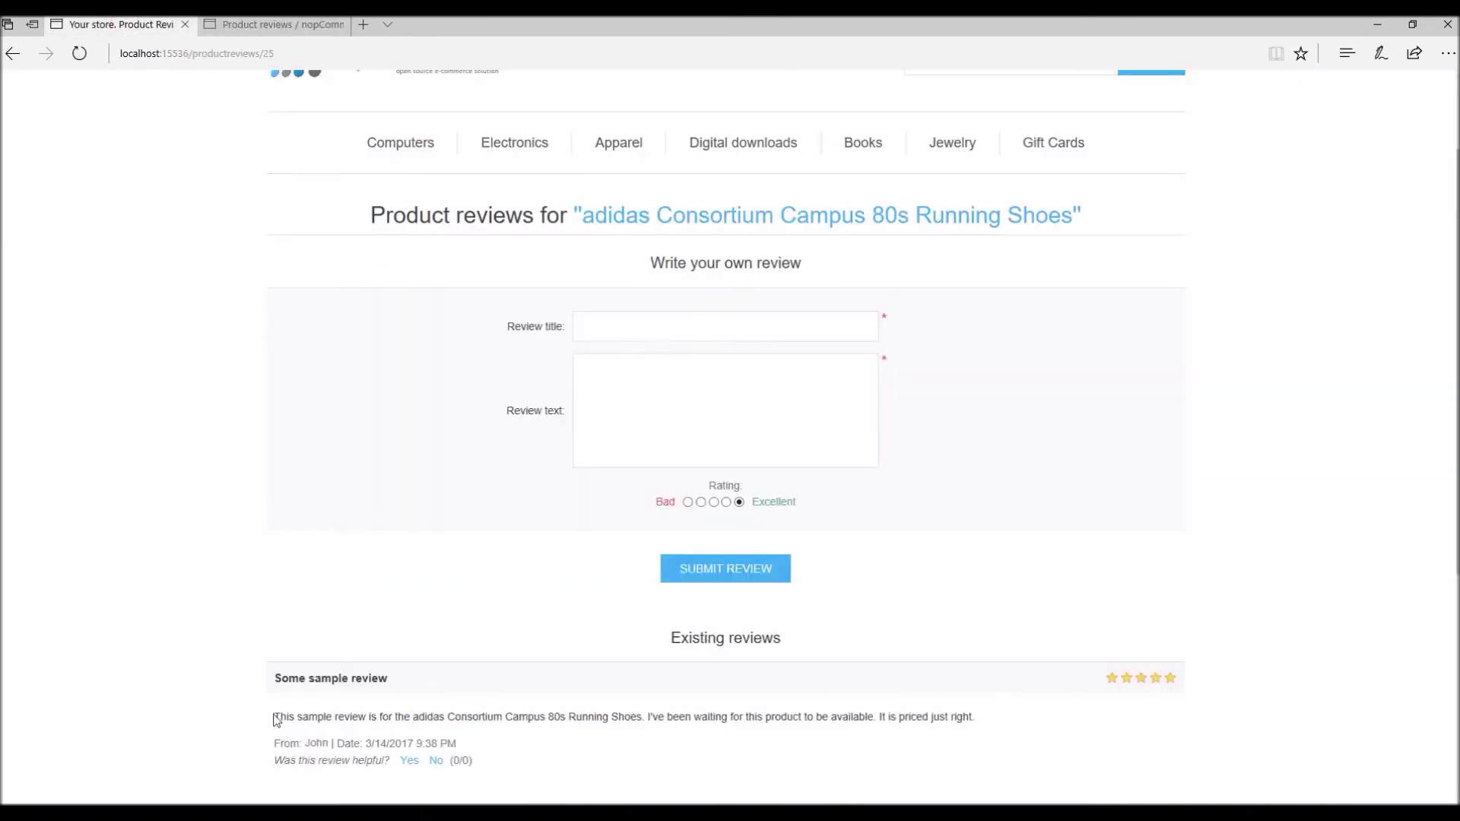
drag(413, 717, 504, 717)
key(ctrl+c)
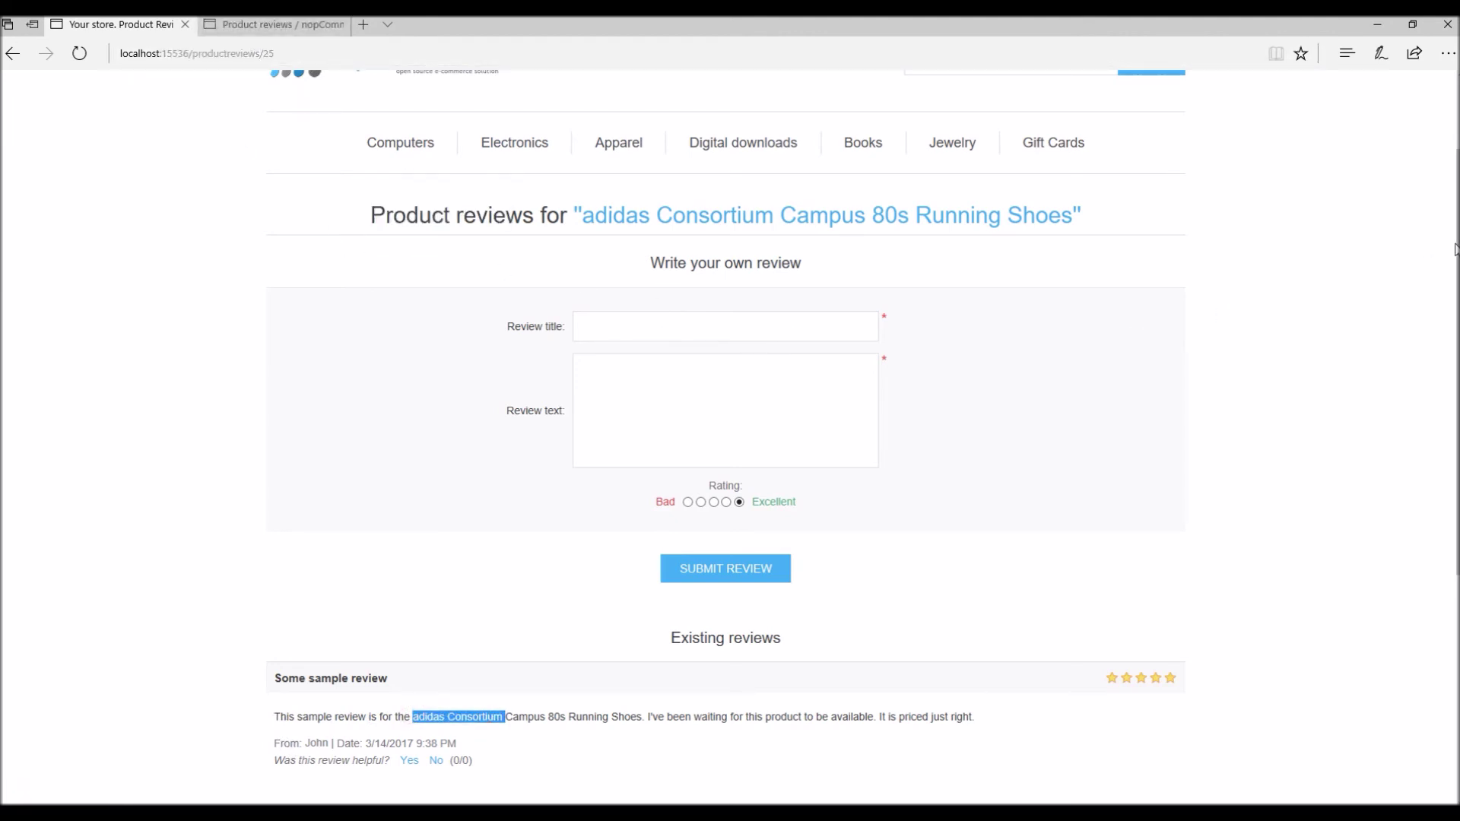
scroll(1430, 319, down, 2)
click(532, 593)
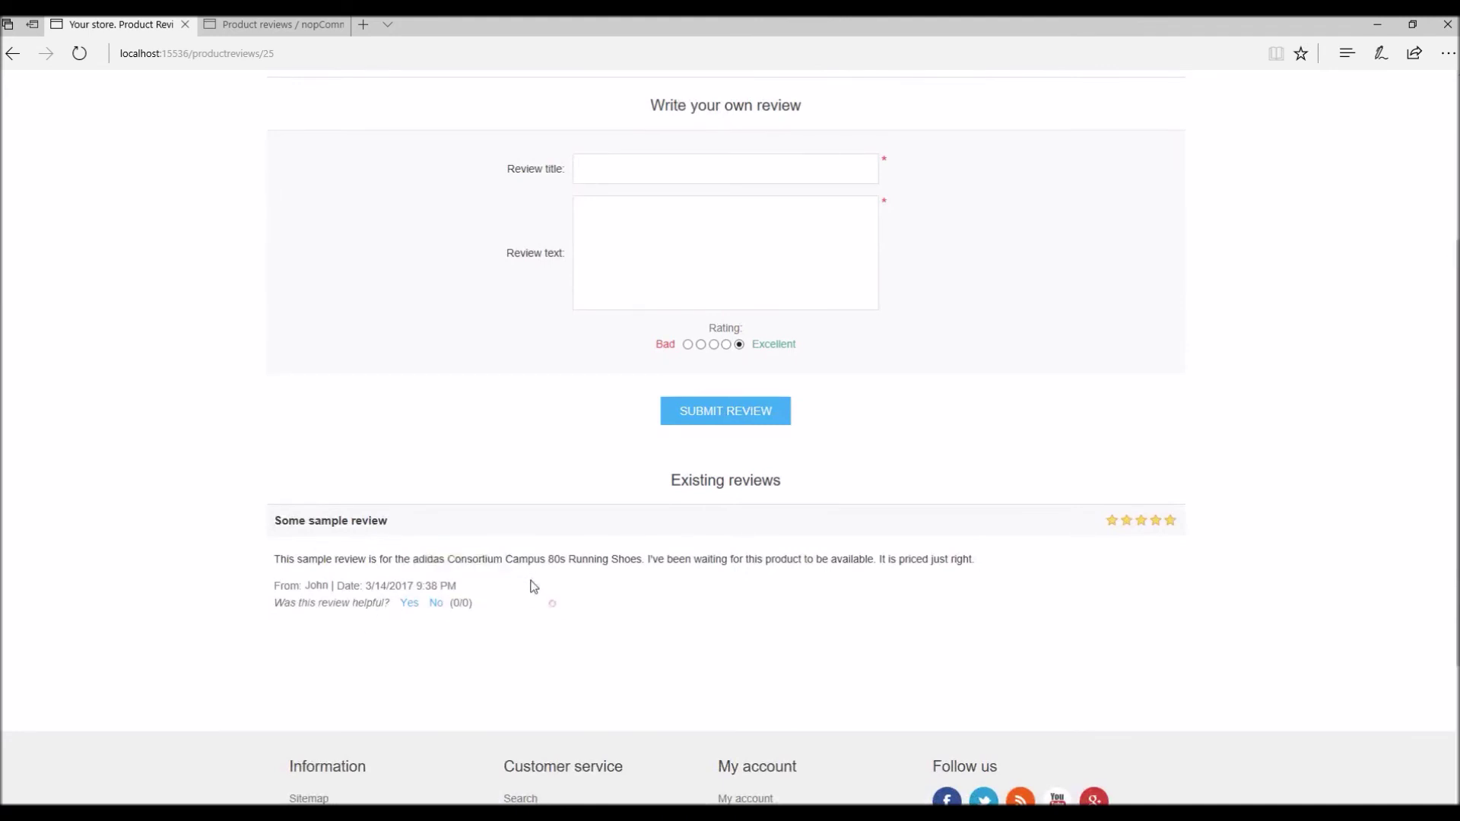
click(238, 26)
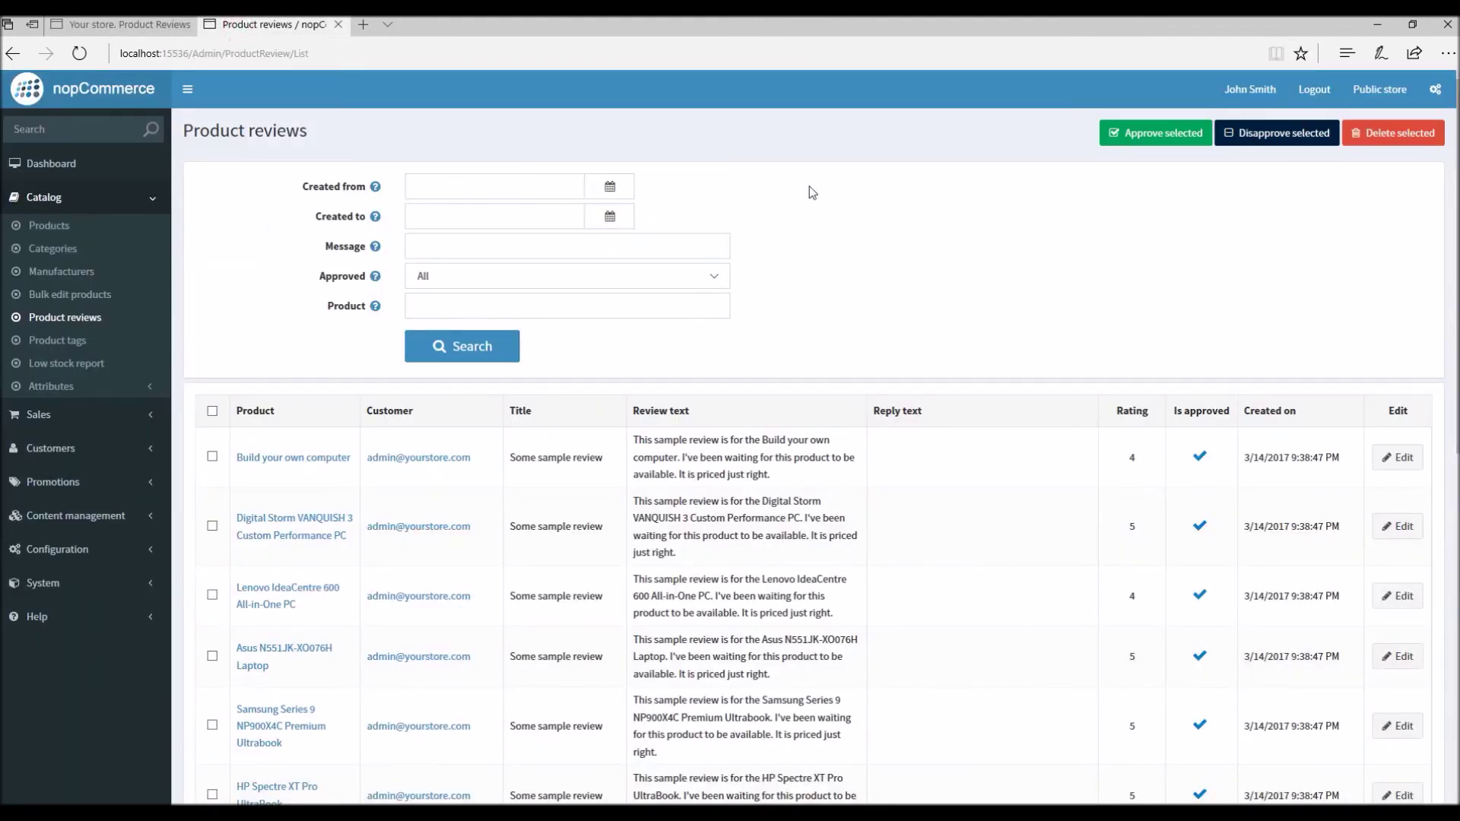
Step: Search the page for 'adidas Consortium', then show 100 reviews per page
key(ctrl+f)
key(ctrl+v)
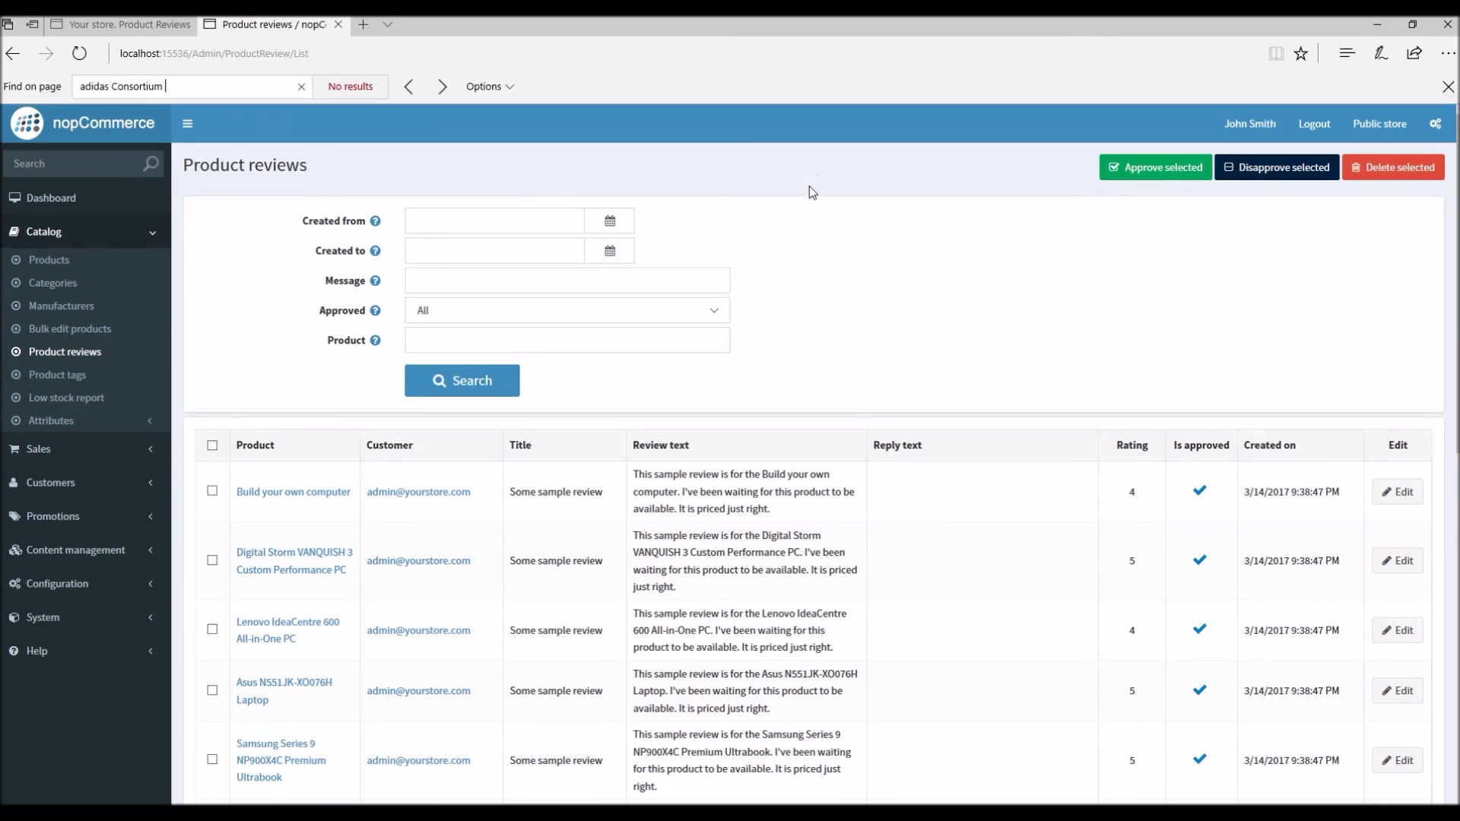
key(Escape)
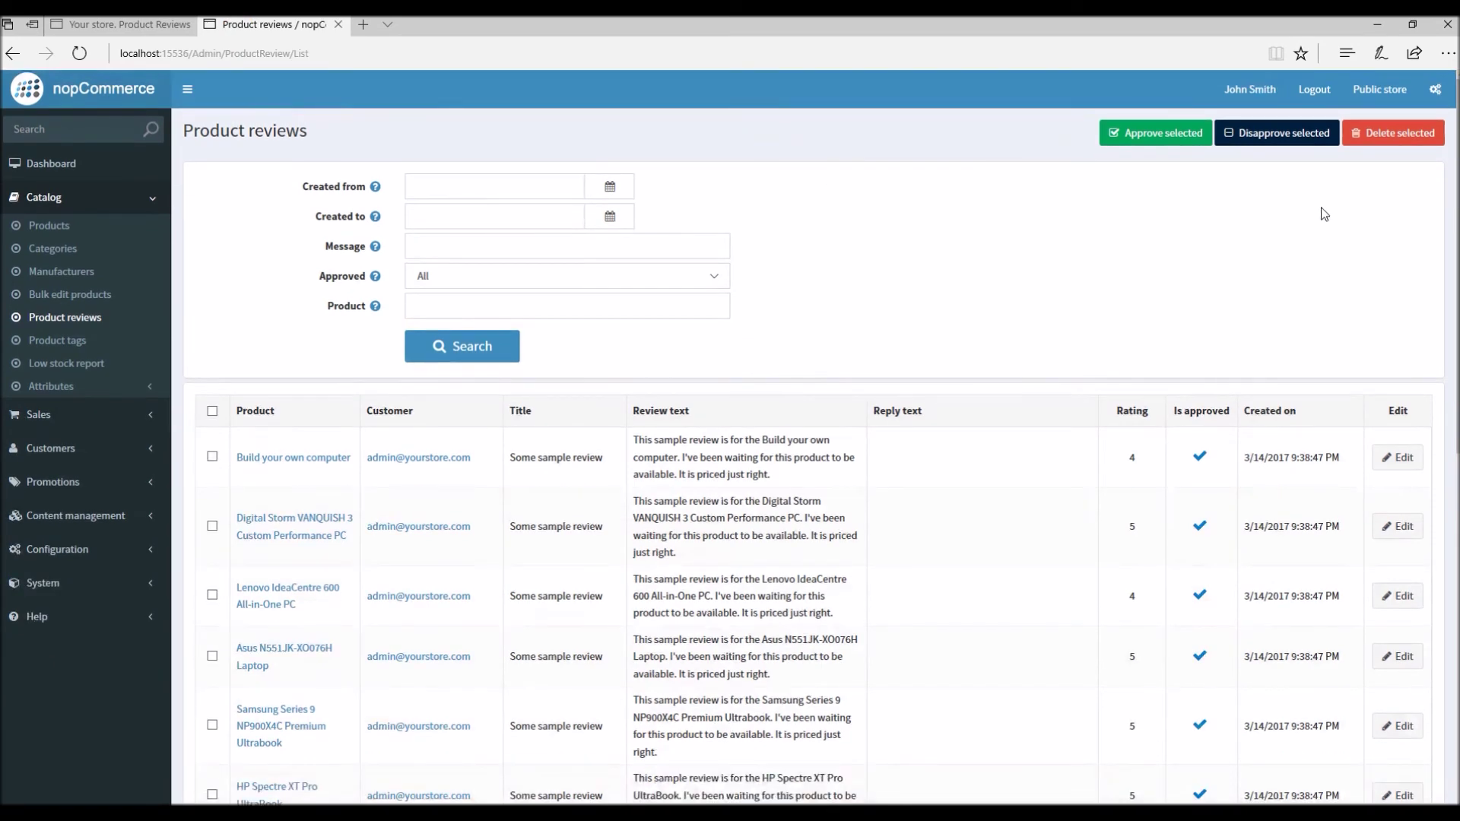
scroll(1453, 228, down, 3)
scroll(1441, 587, down, 8)
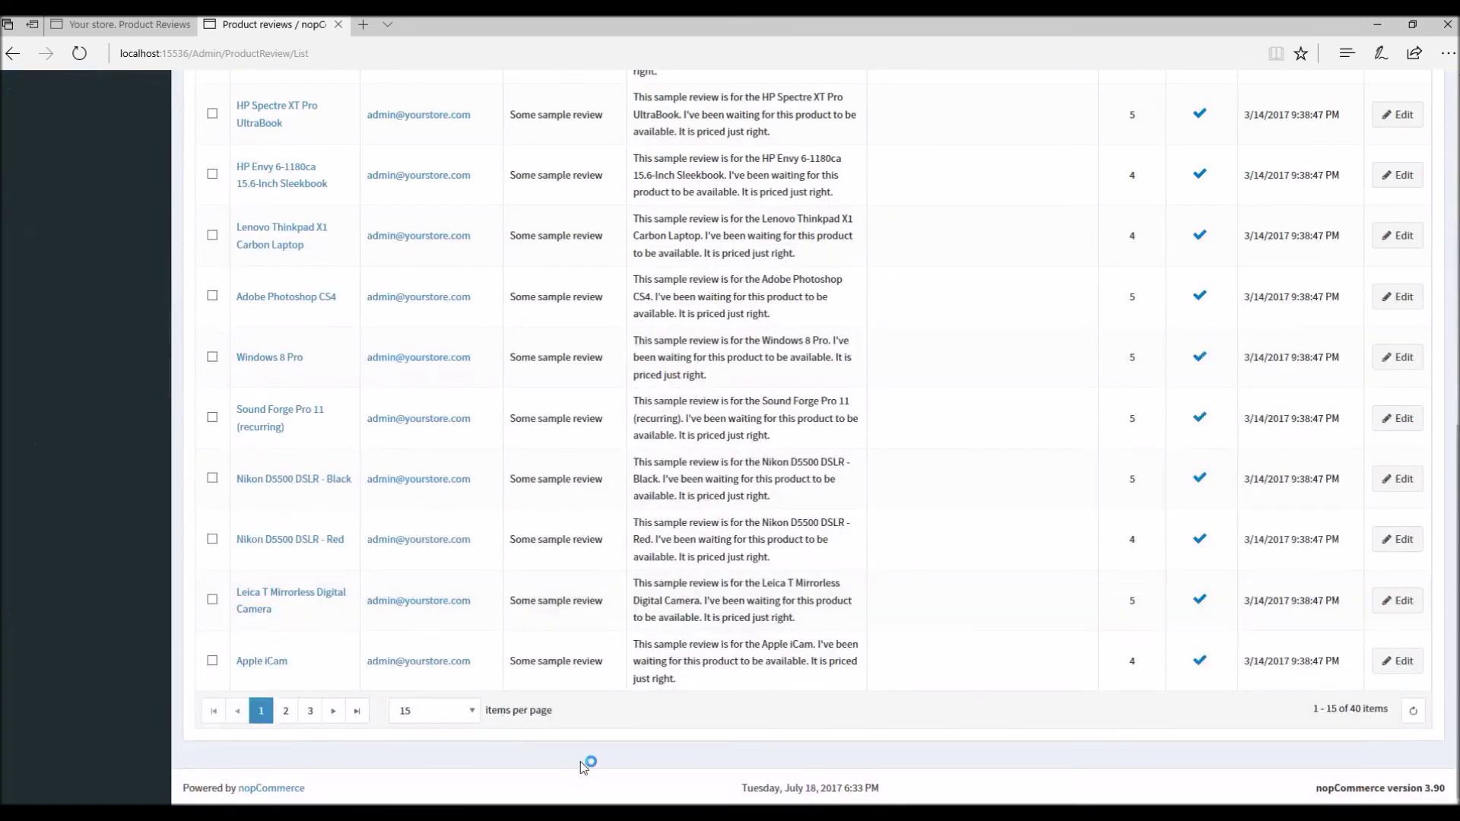
click(426, 709)
click(425, 692)
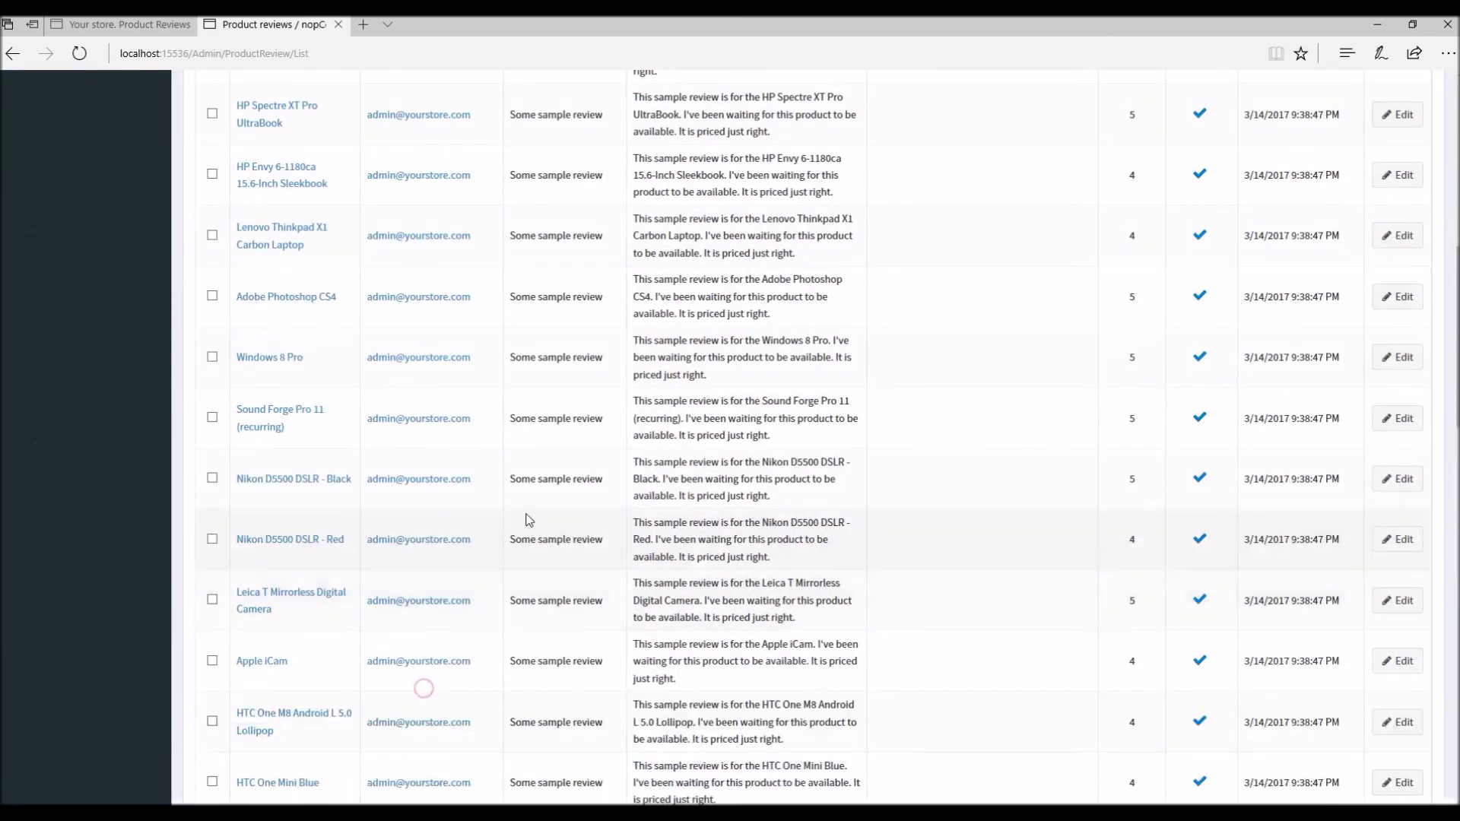
Step: Find the 'adidas Consortium' review with Ctrl+F and open it for editing
key(ctrl+f)
key(ctrl+v)
key(BackSpace)
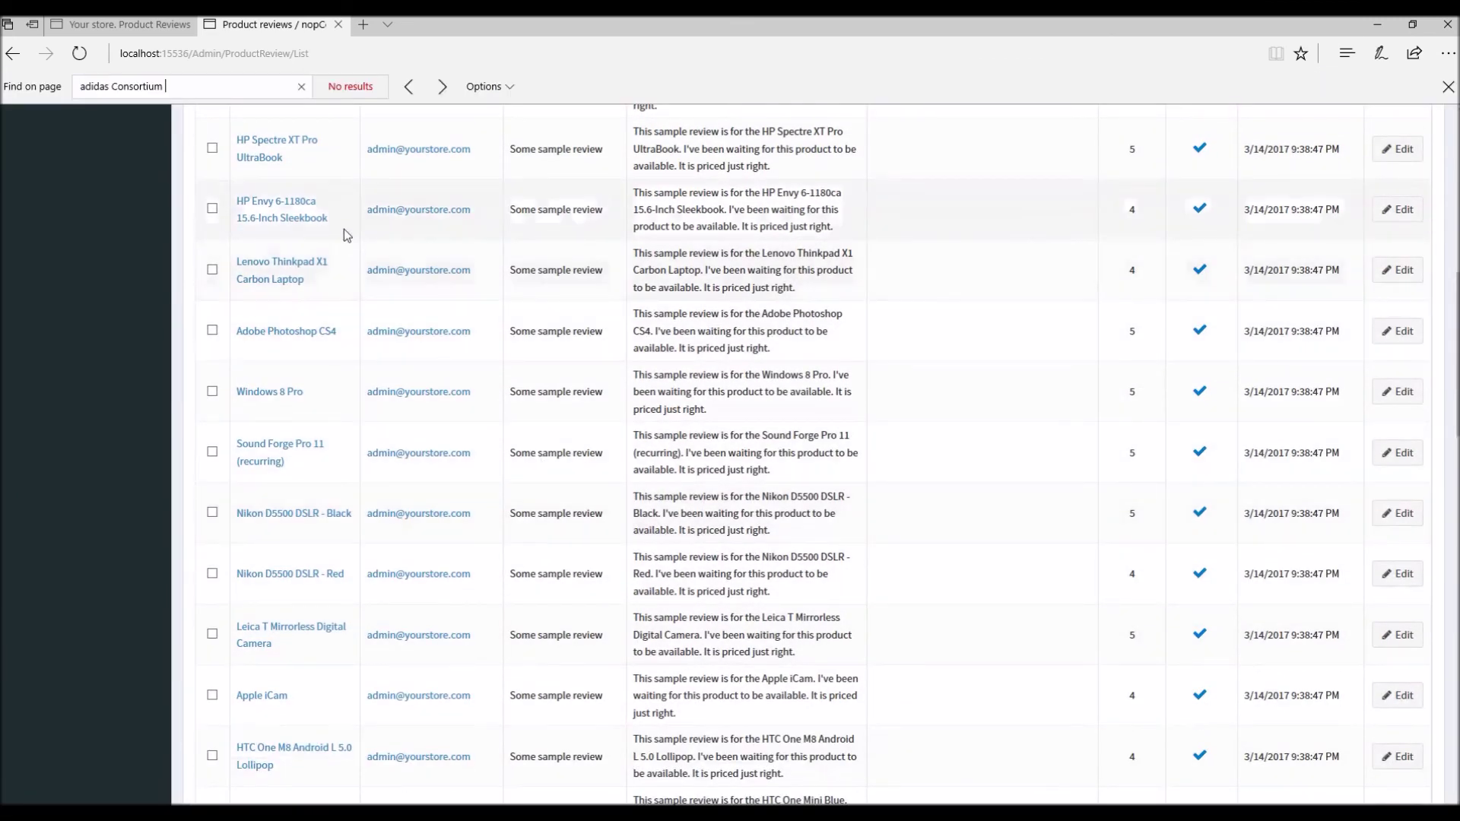
scroll(346, 232, down, 9)
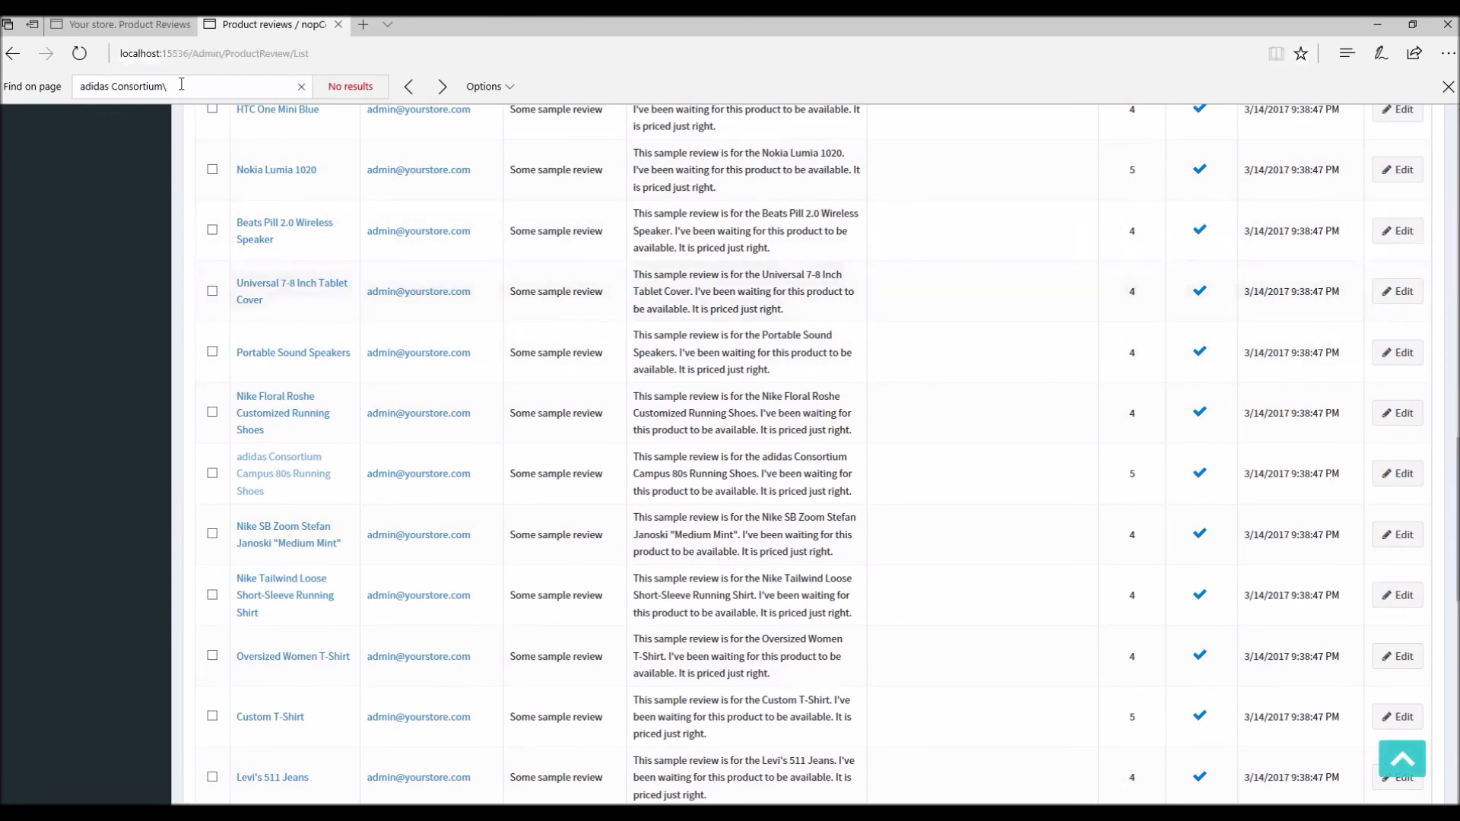
key(Return)
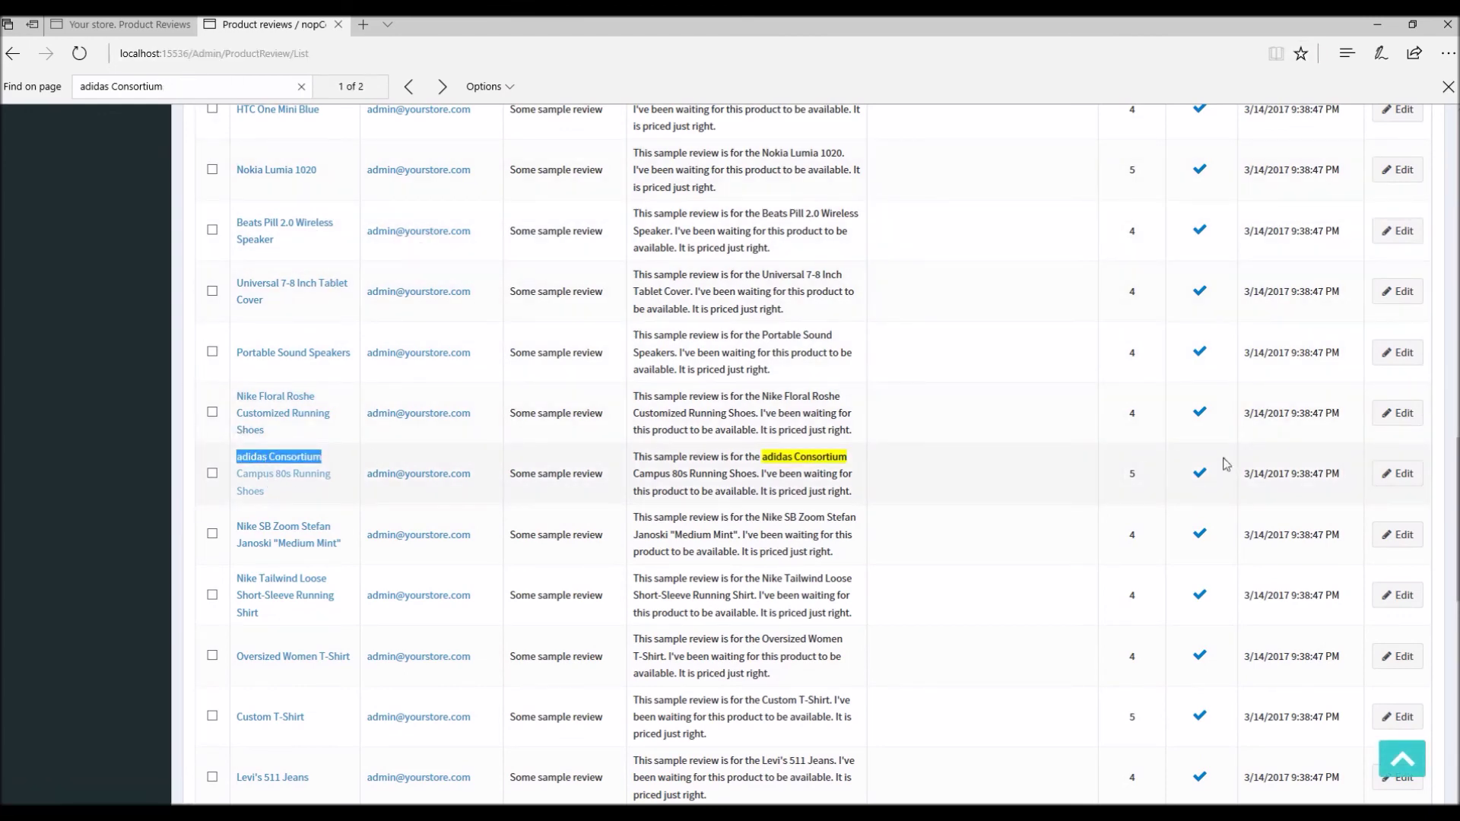
click(1397, 483)
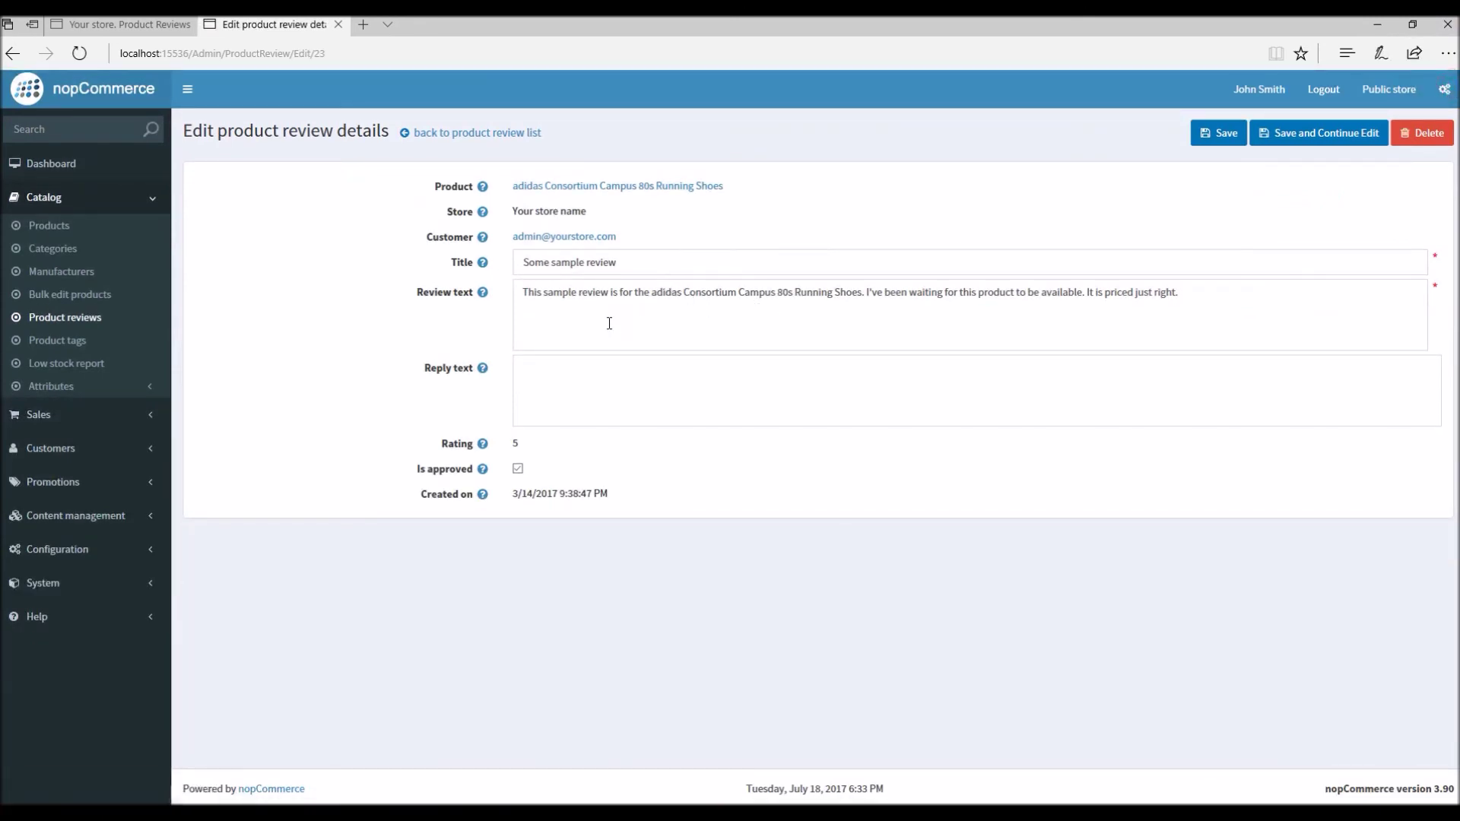
Step: Enter the reply 'Hi, this is a reply. Thank you for your feedback.' on the adidas review and save it
click(579, 398)
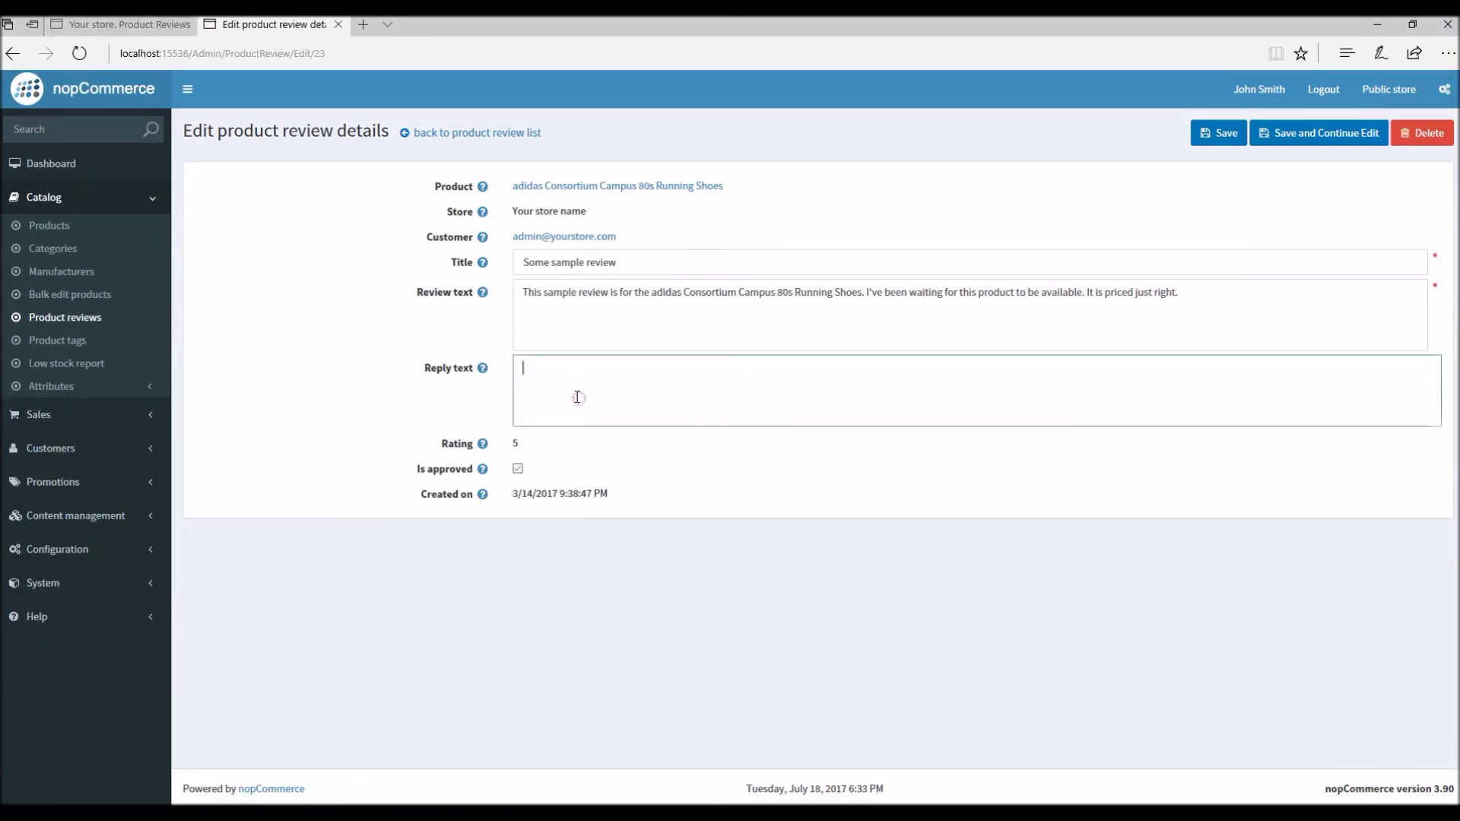
click(541, 376)
text(Hi, this is a reply. Thank you for your feedback.)
click(1283, 144)
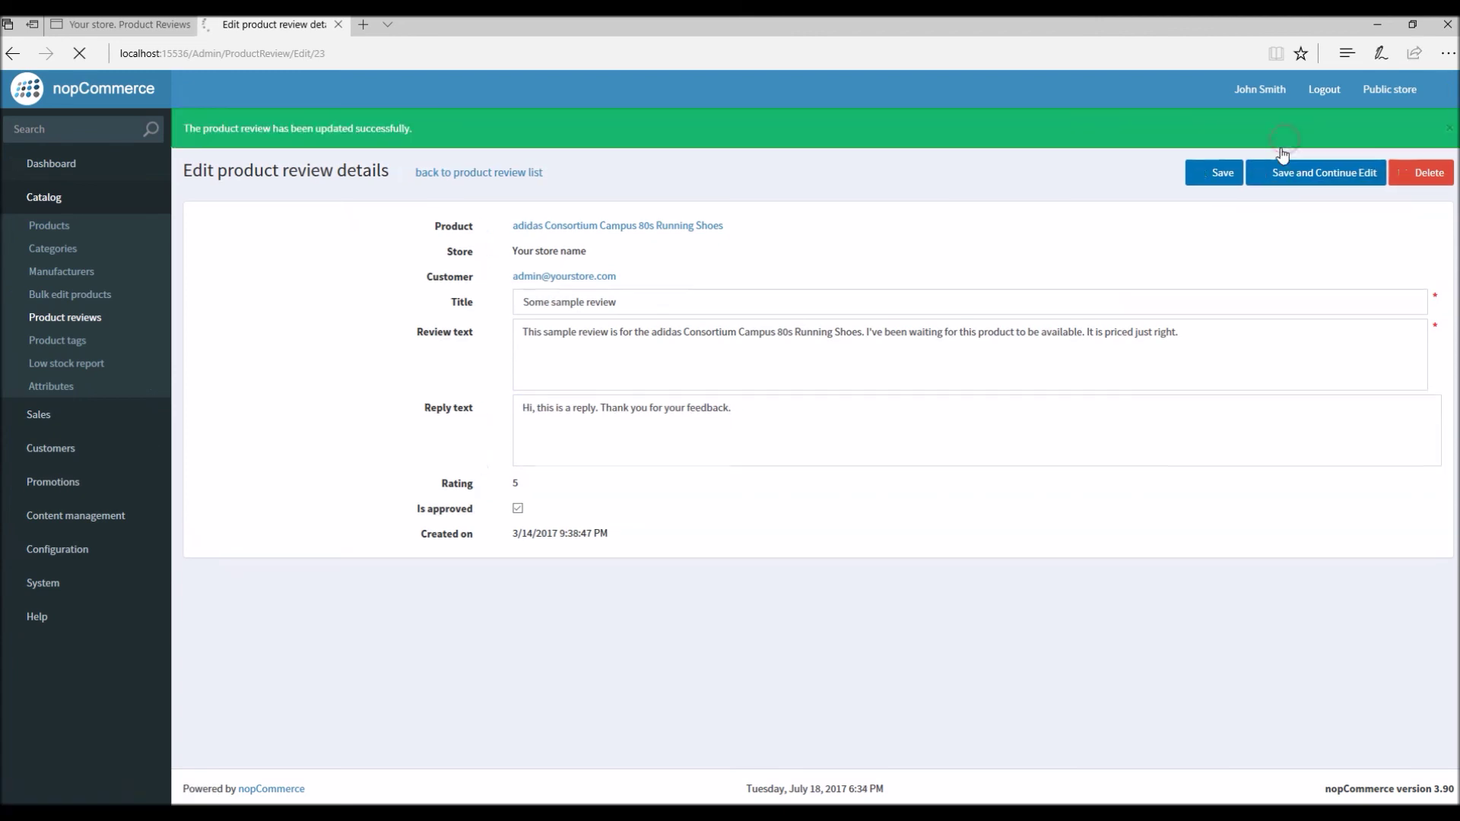
click(134, 29)
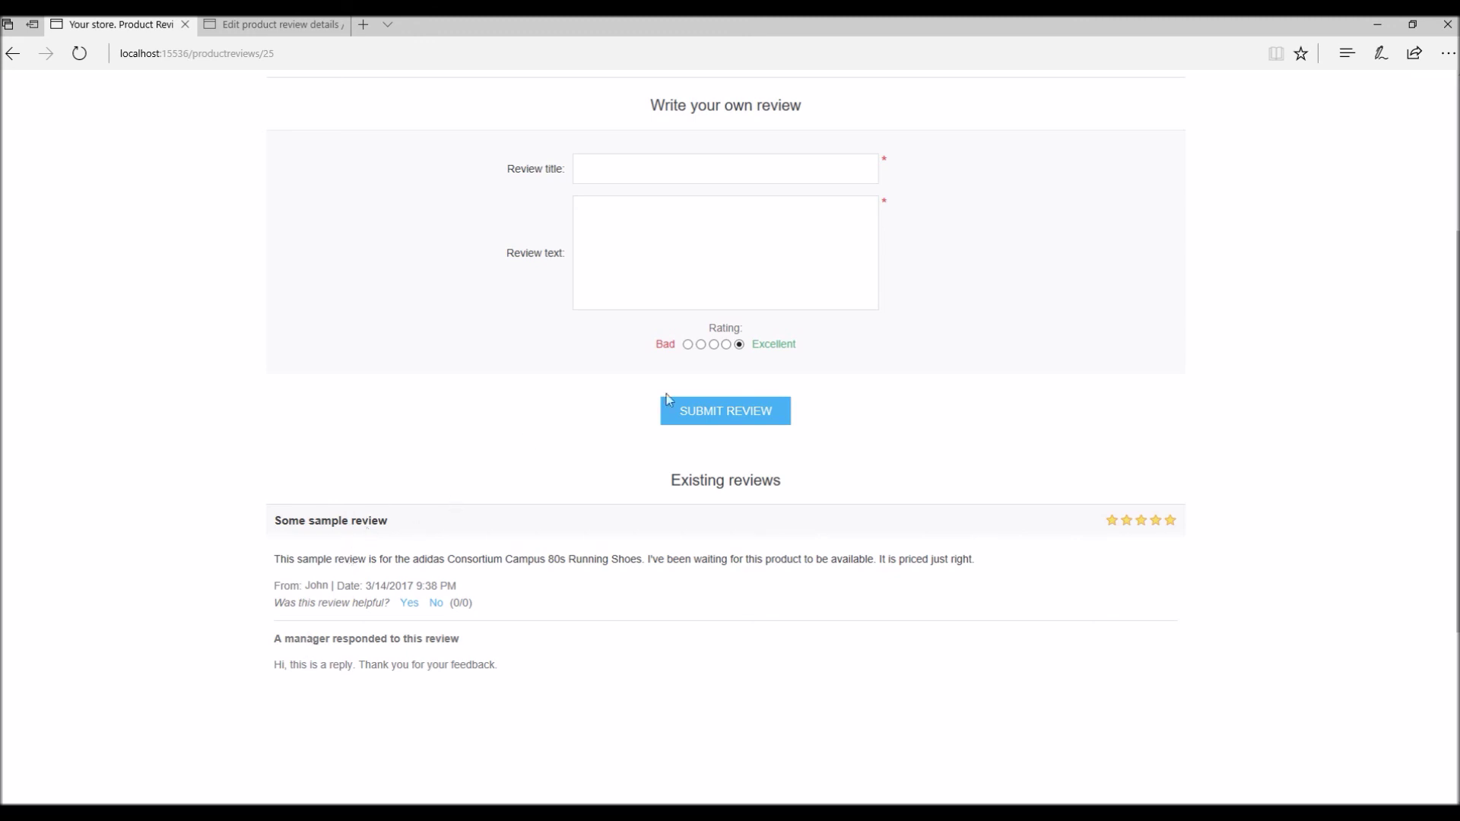
Step: Reload the adidas Consortium Campus 80s Running Shoes reviews page and scroll down to the manager's thank-you reply
click(1233, 326)
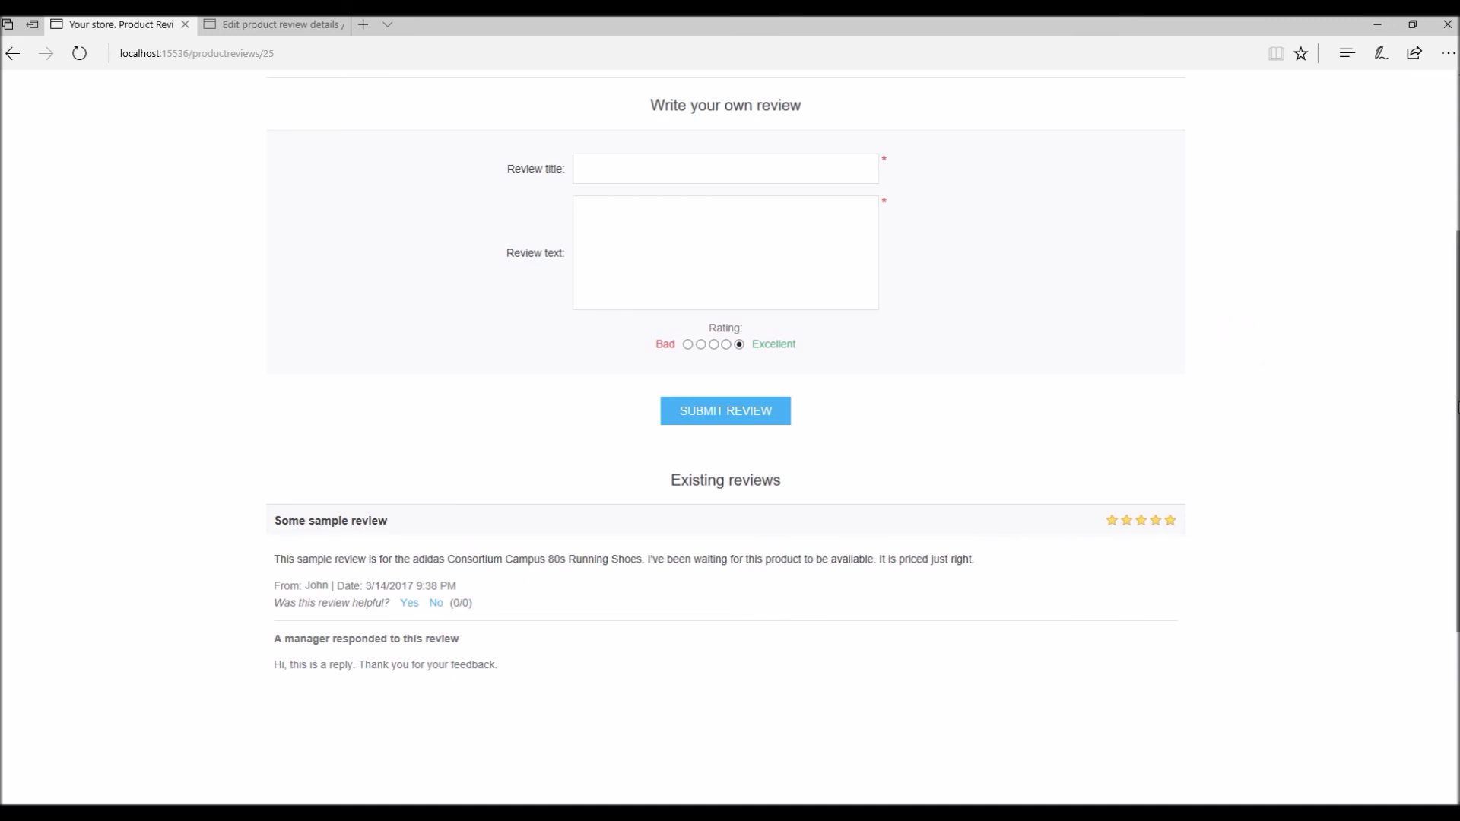
drag(1457, 411, 1442, 258)
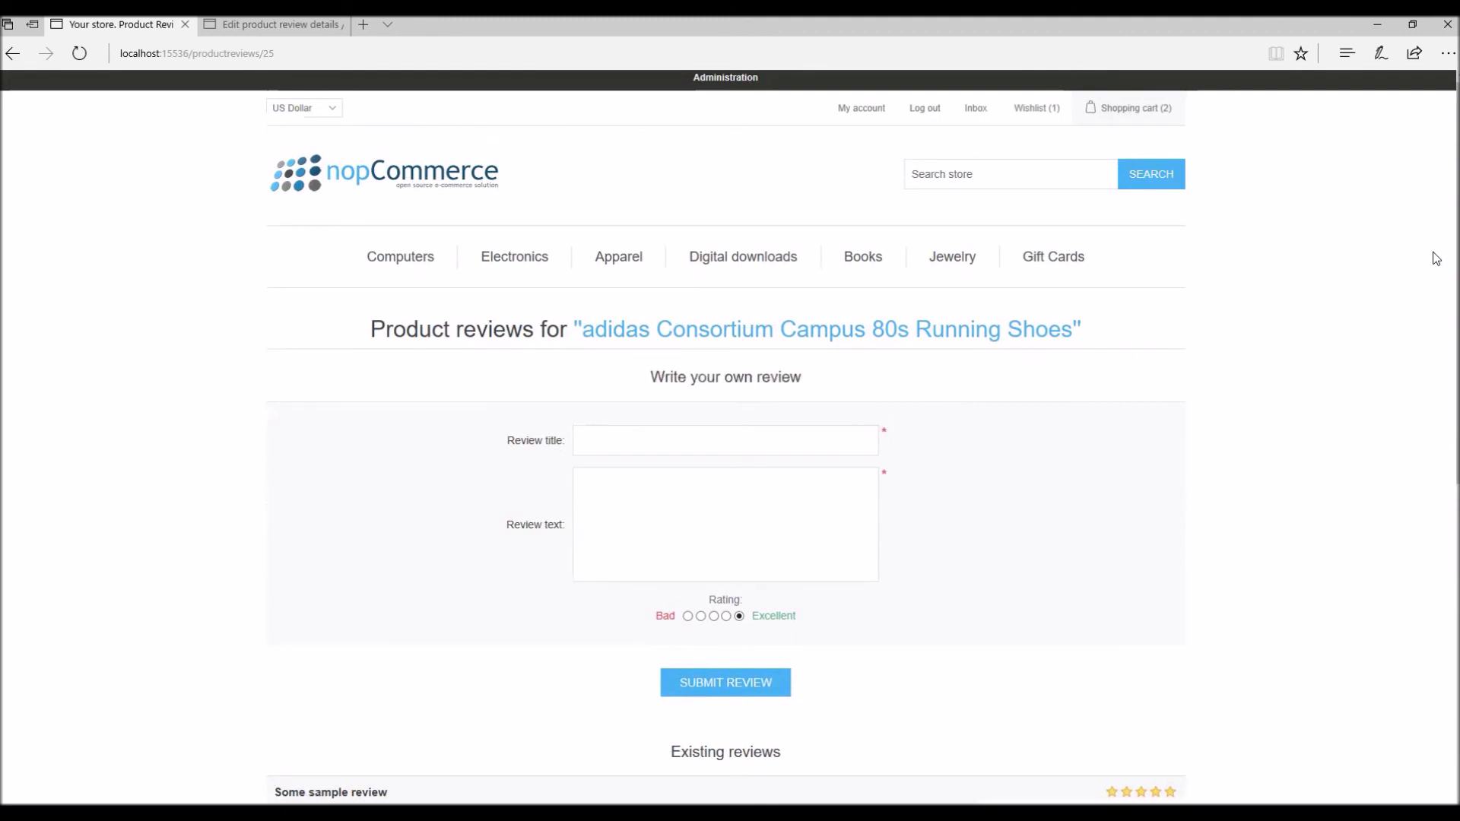